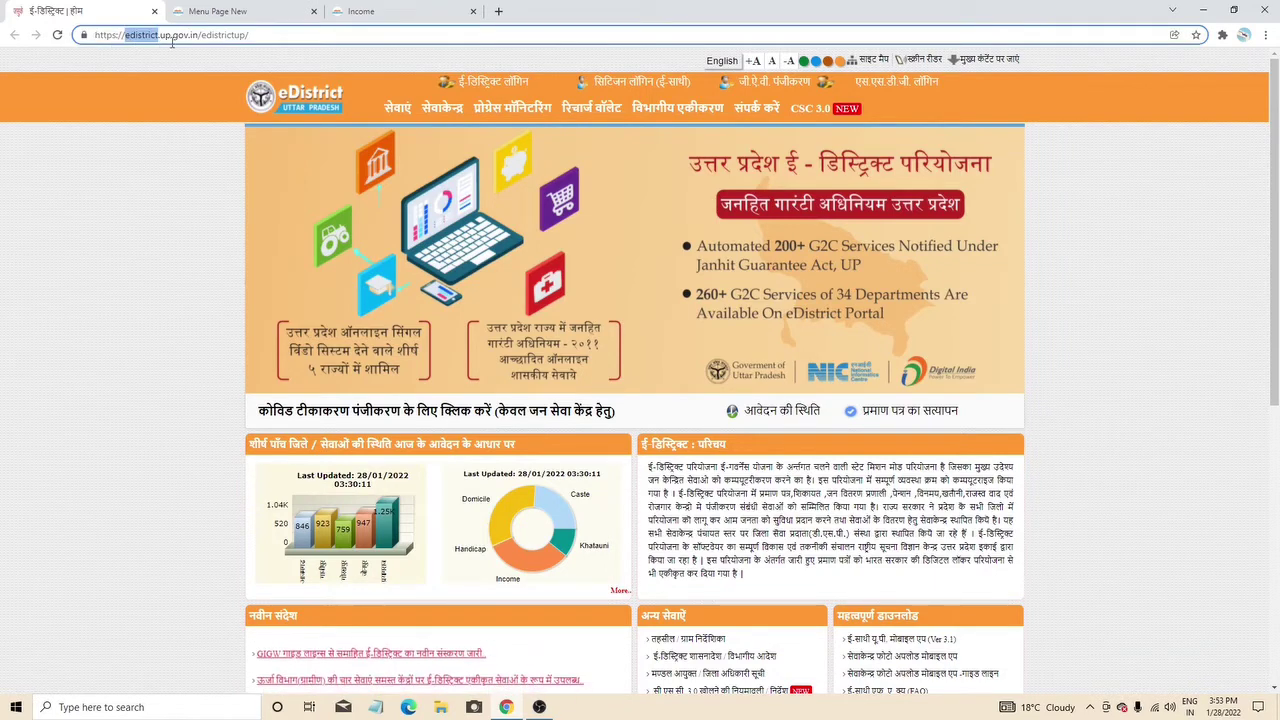
- Open the eSathi citizen login page from the eDistrict portal's orange header link
left_click(199, 143)
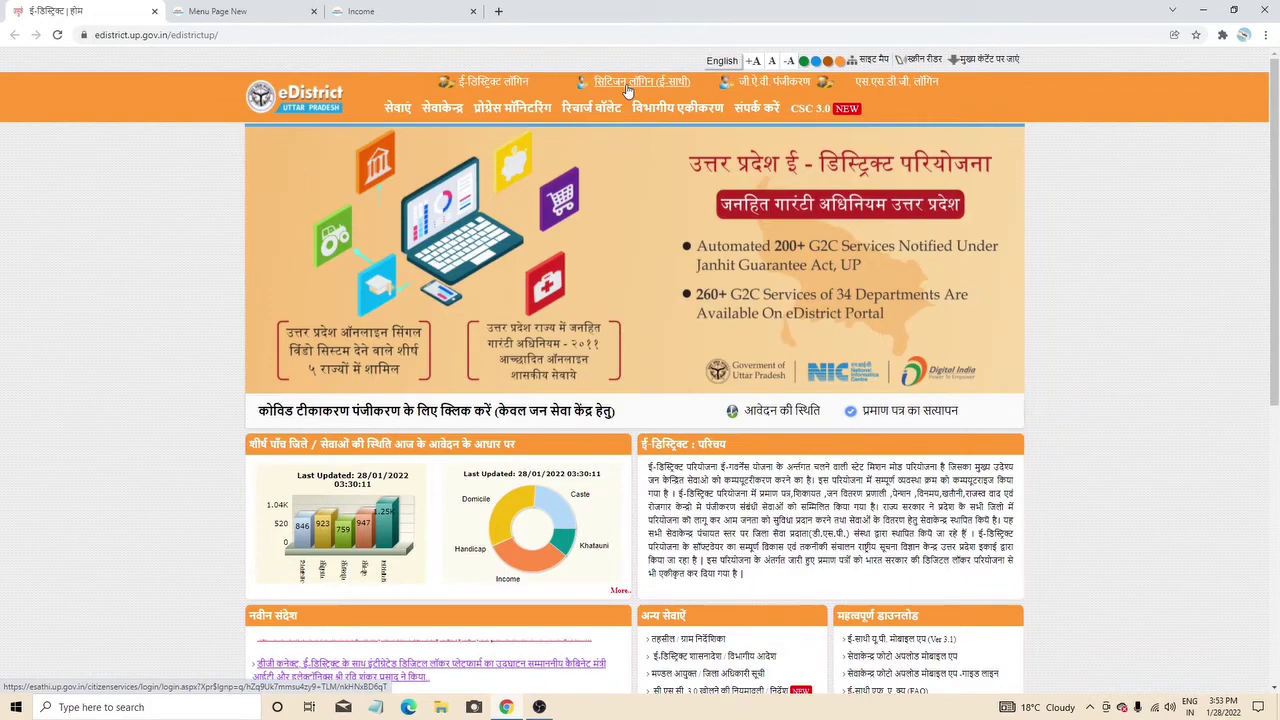
left_click(628, 91)
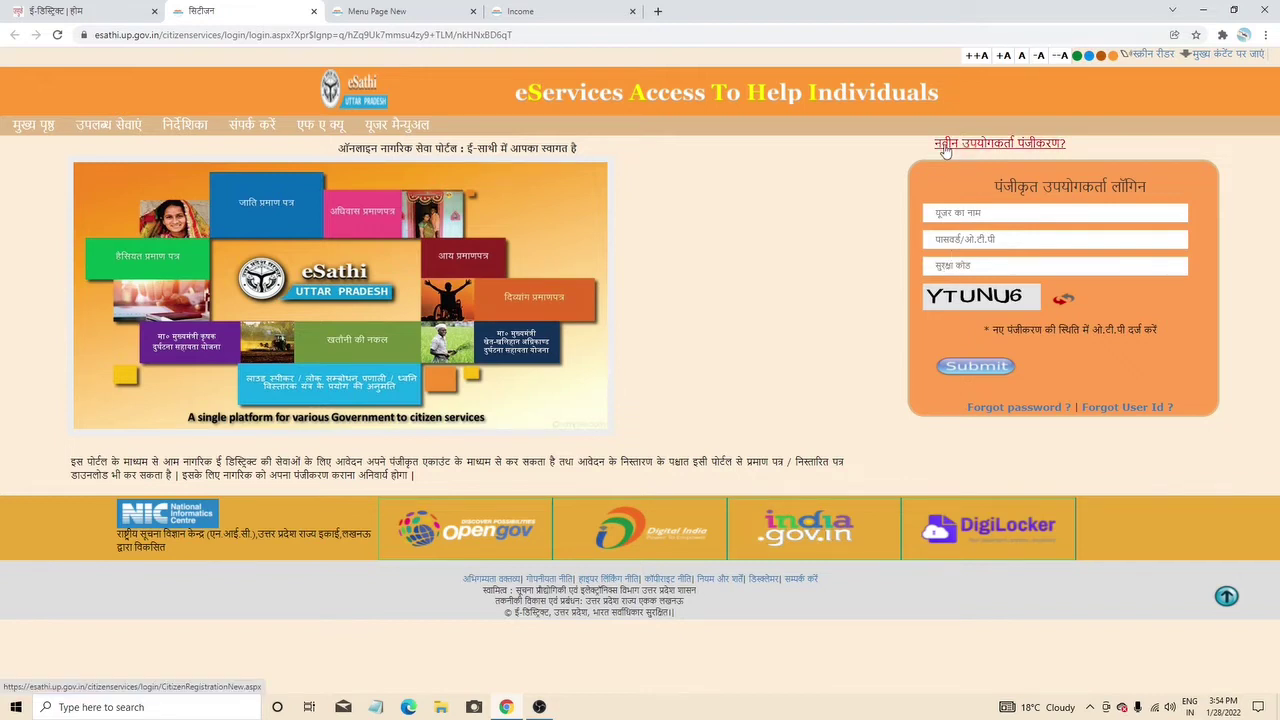
- Open the new-user registration form and check a first login ID, which turns out to be taken
left_click(1022, 150)
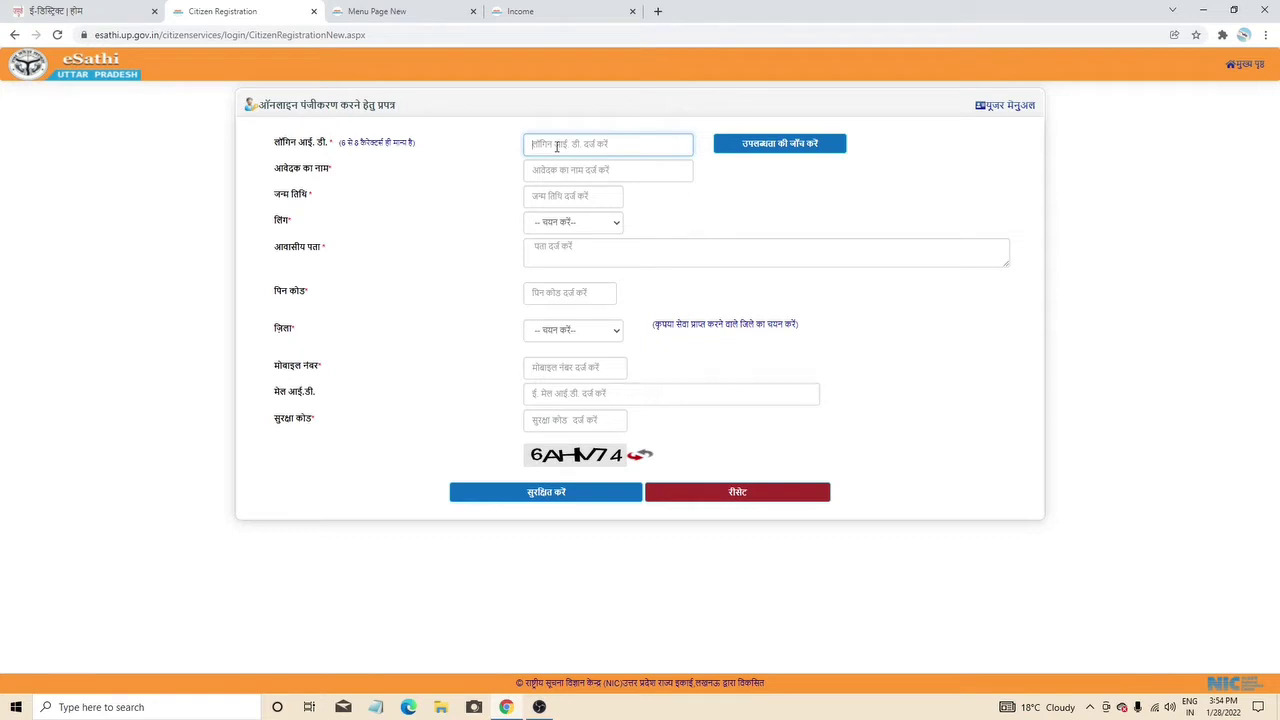
type("RAJU0001")
left_click(778, 145)
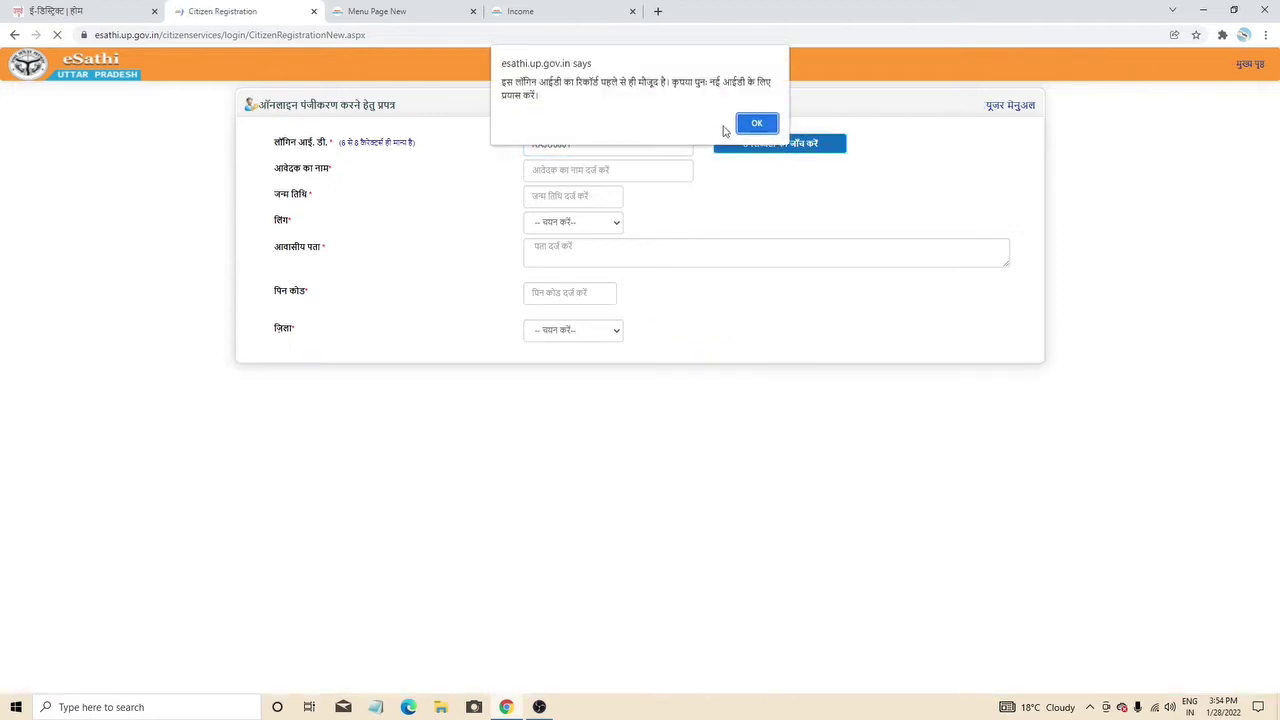
left_click(755, 126)
- Change the login ID's last two digits to 19 and confirm the revised ID is available
left_click_drag(574, 145, 565, 145)
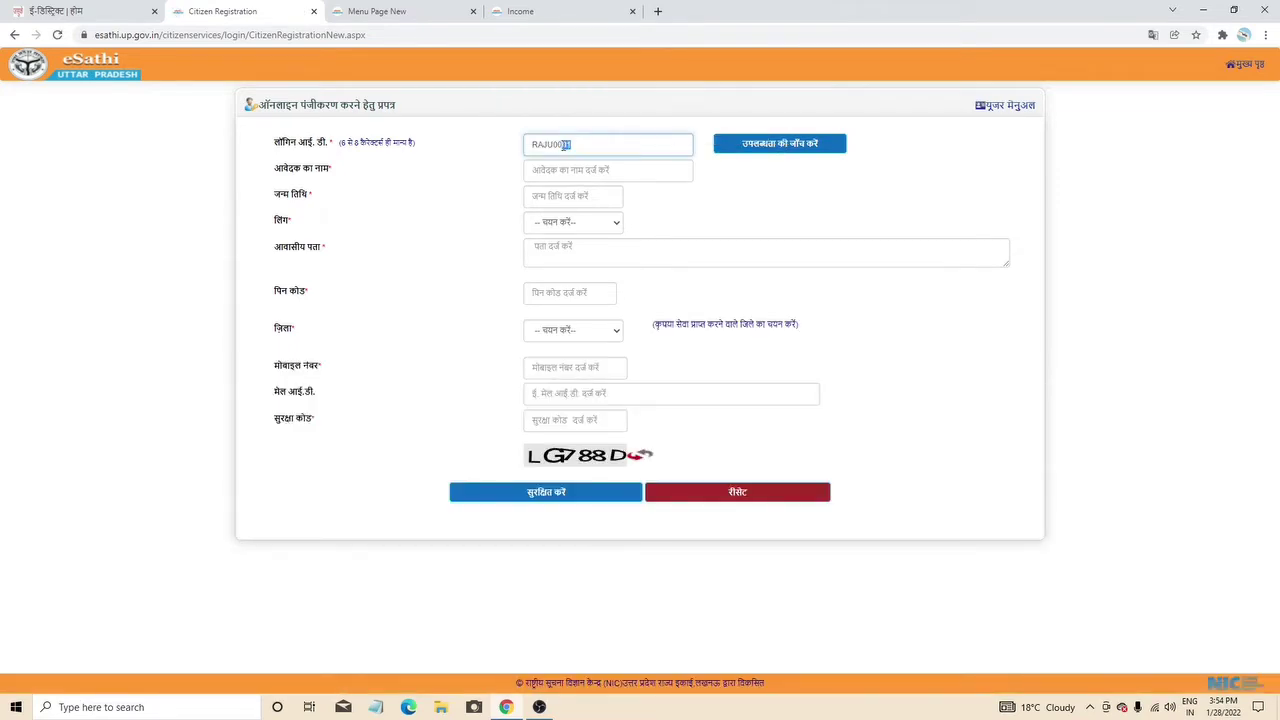
type("19")
left_click(782, 152)
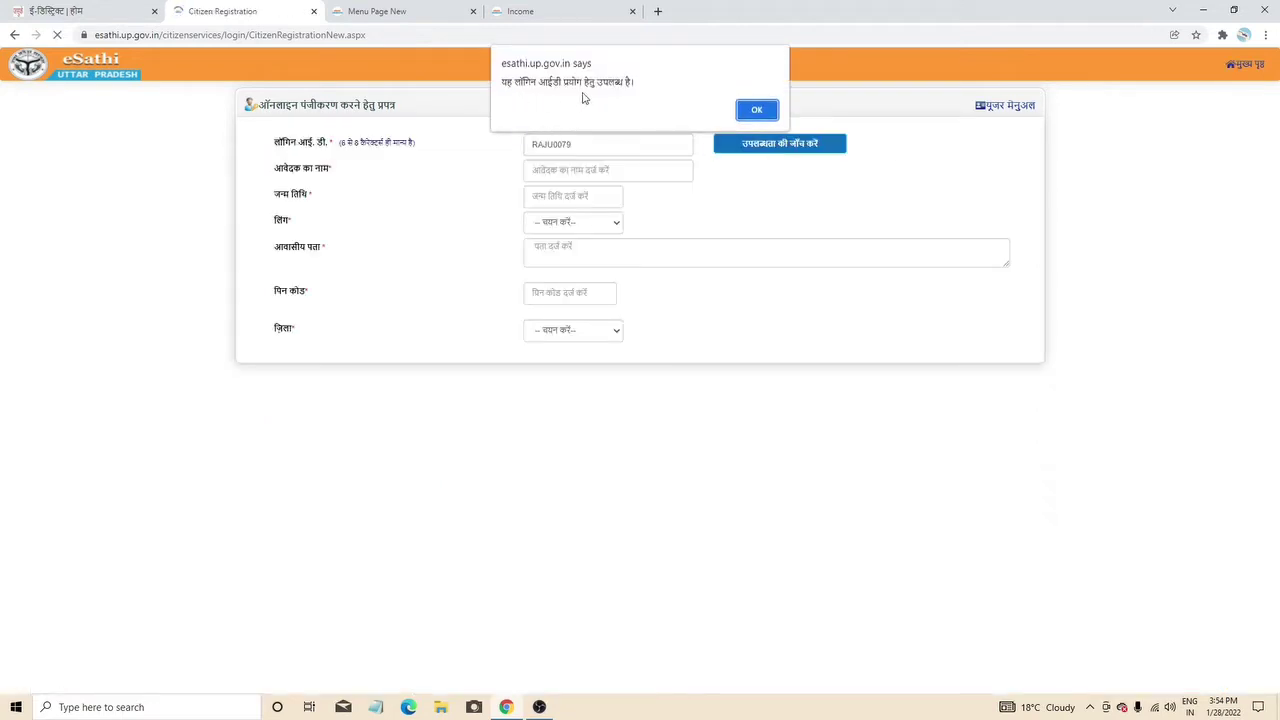
left_click(756, 109)
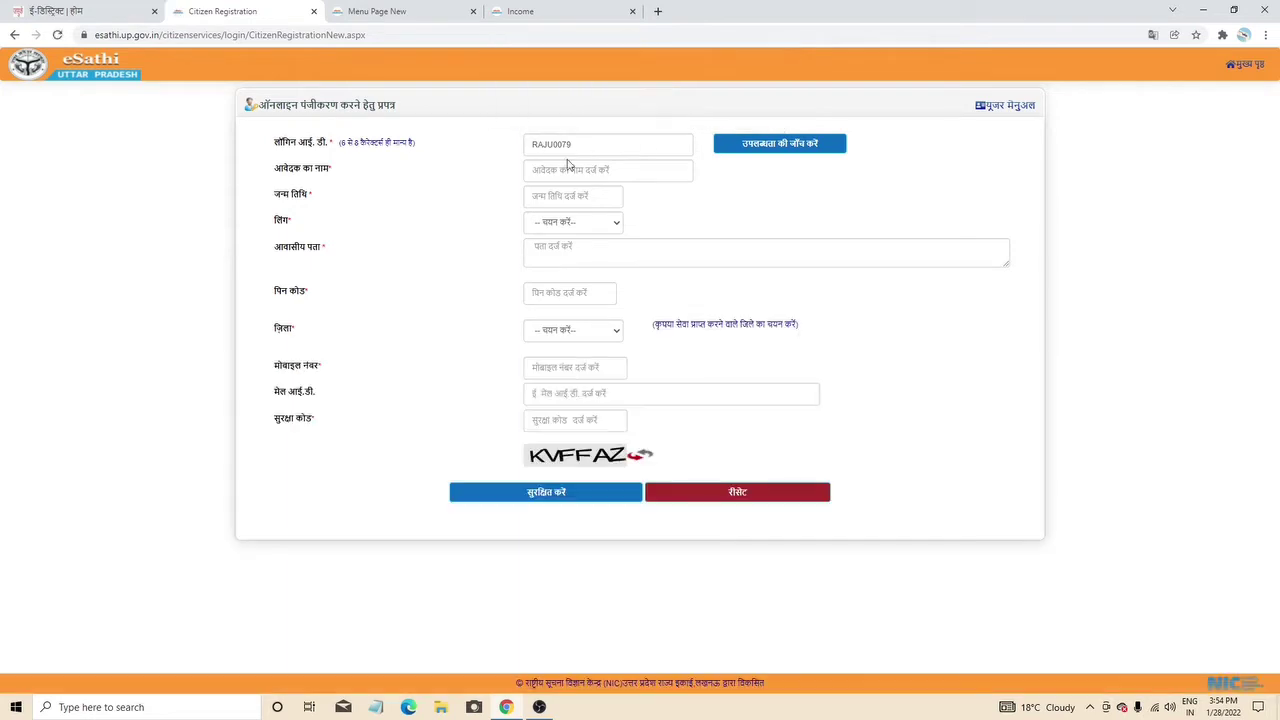
left_click(566, 175)
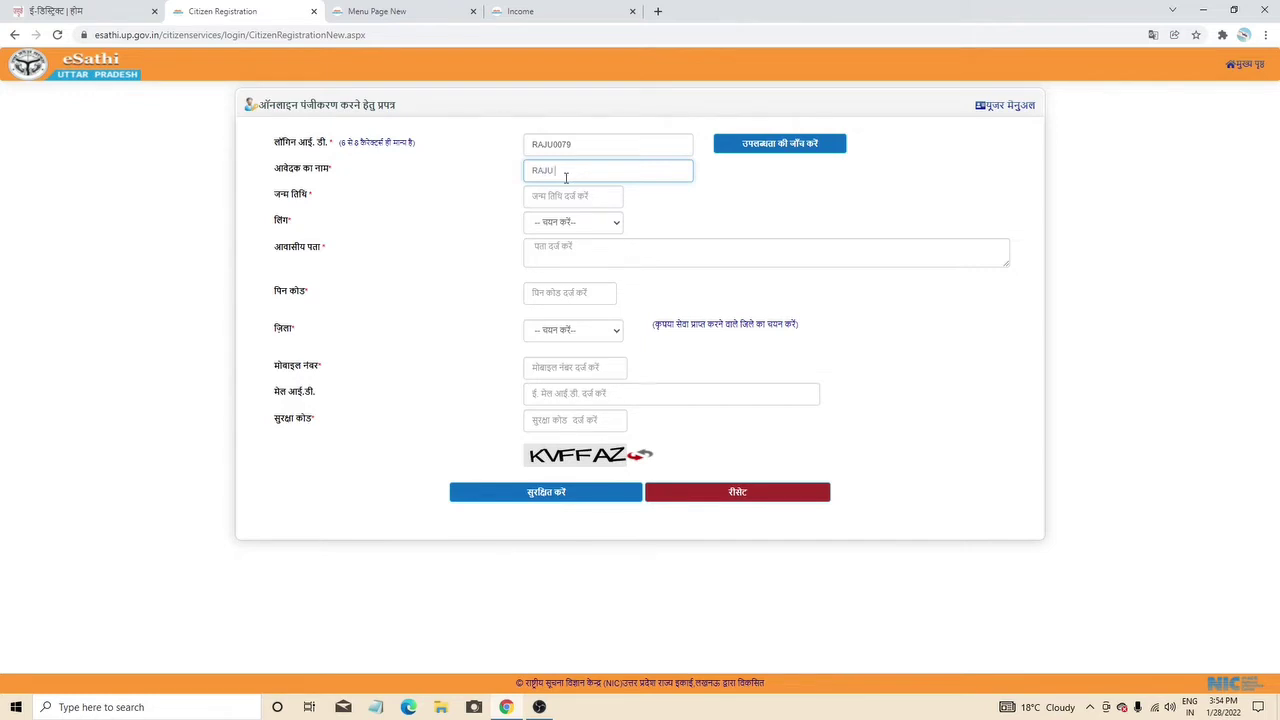
left_click(566, 196)
left_click(610, 228)
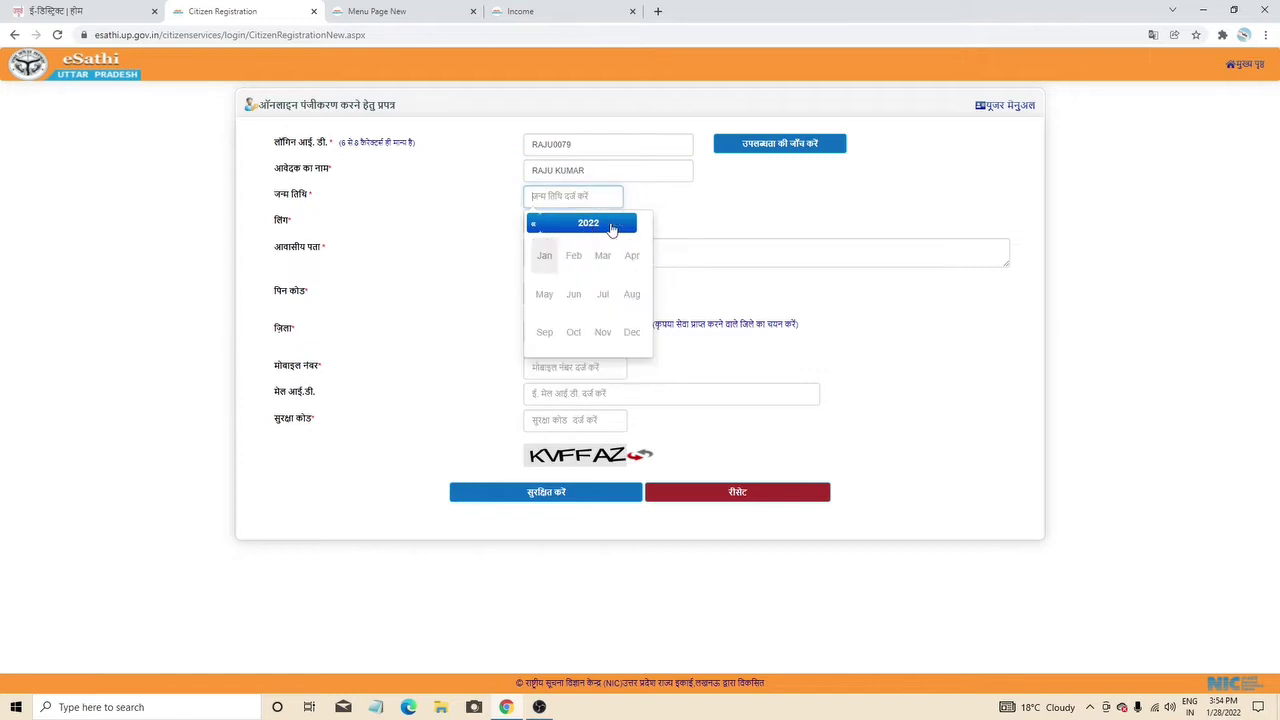
left_click(590, 226)
left_click(545, 224)
left_click(546, 258)
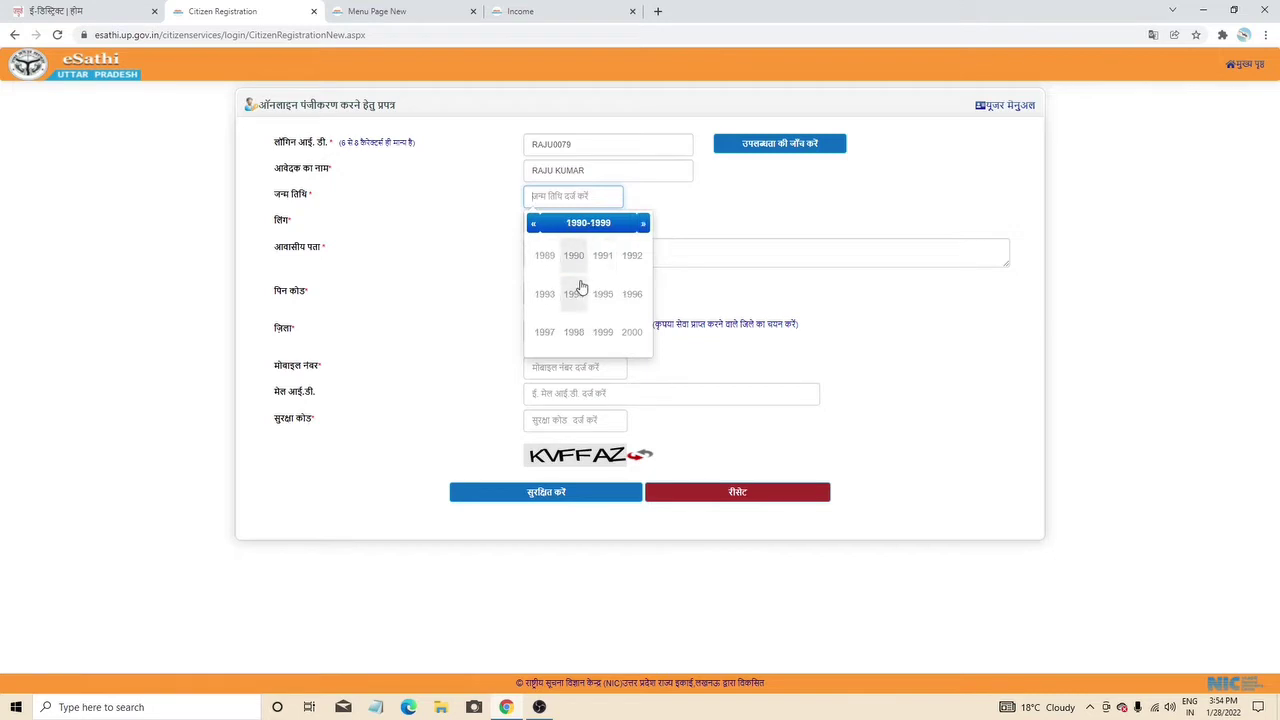
left_click(533, 224)
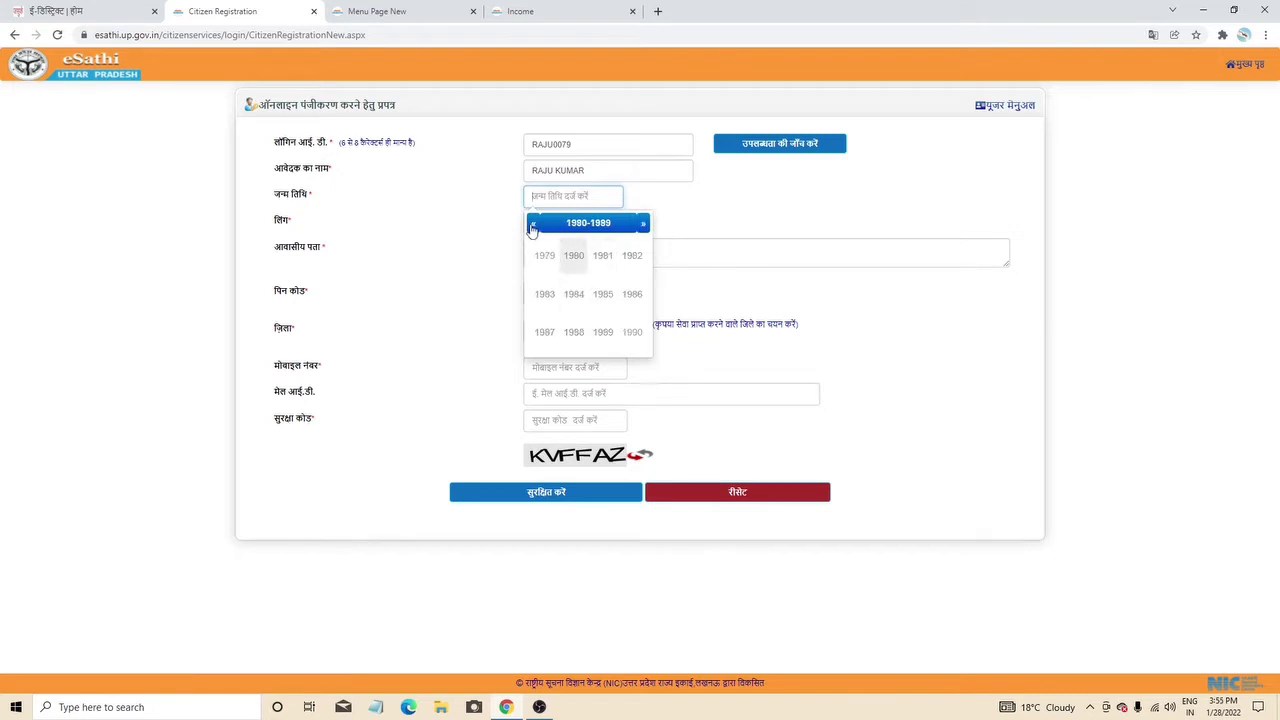
left_click(584, 226)
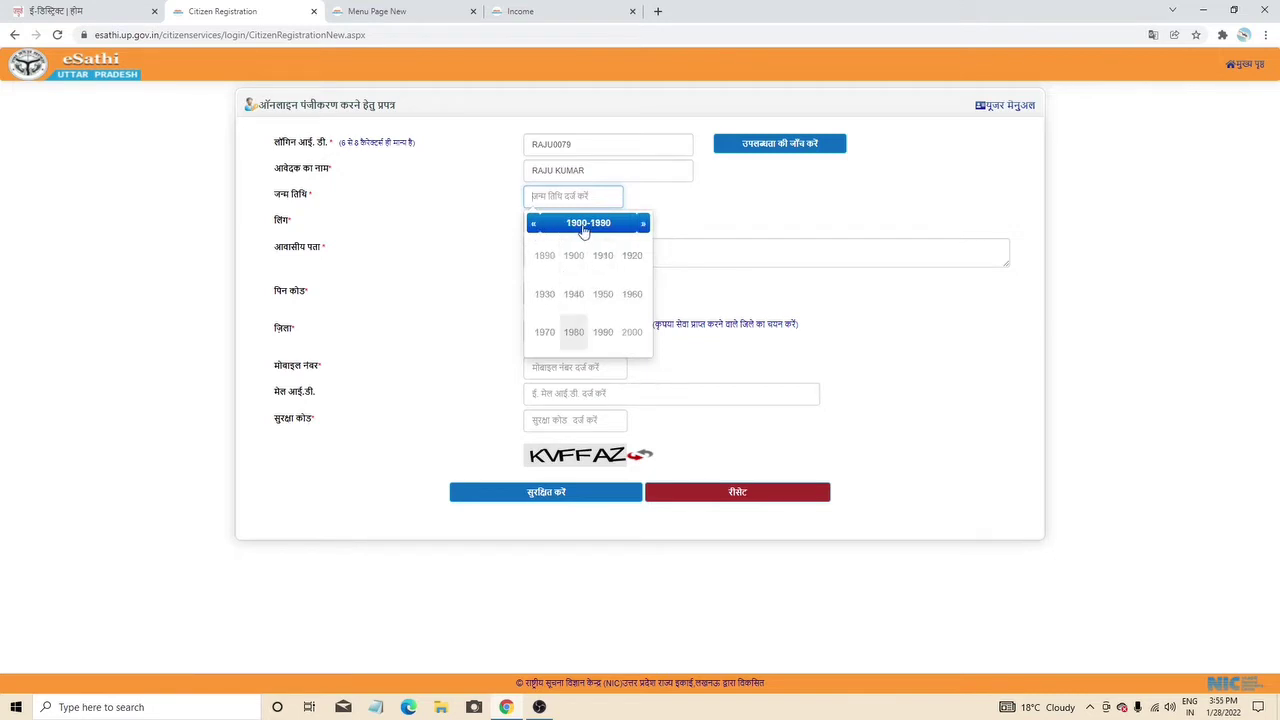
left_click(574, 338)
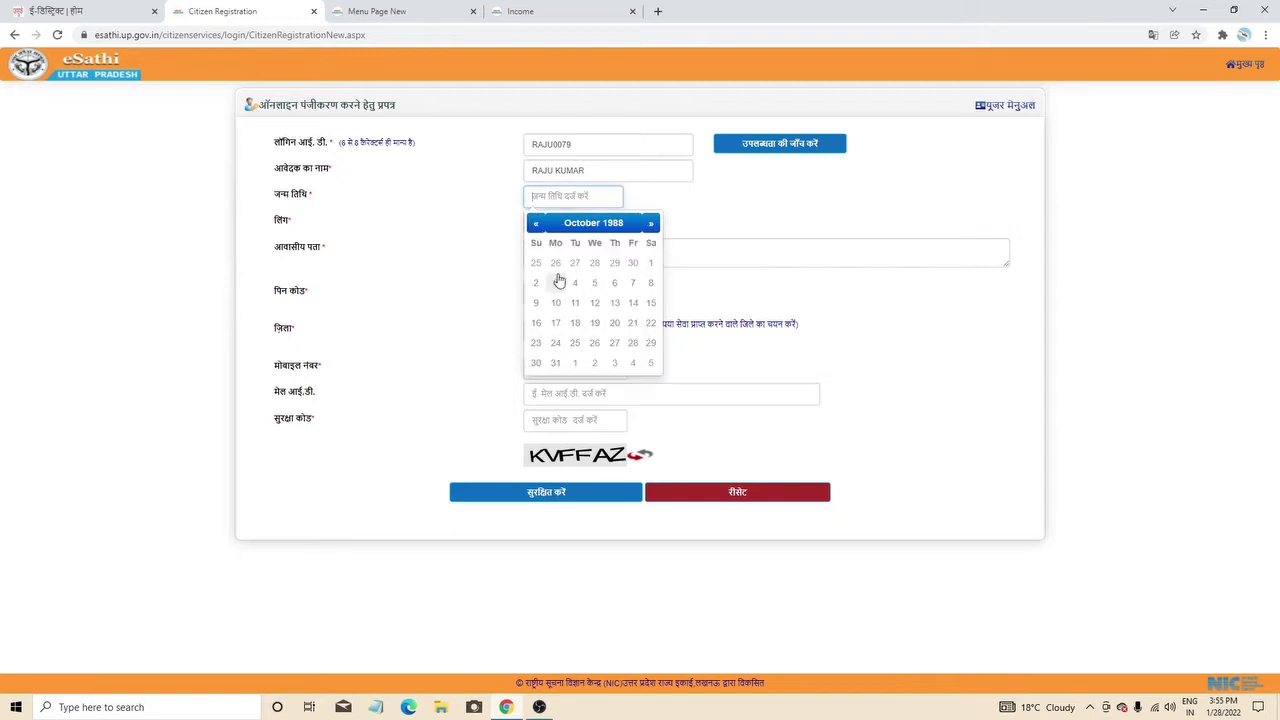
left_click(541, 263)
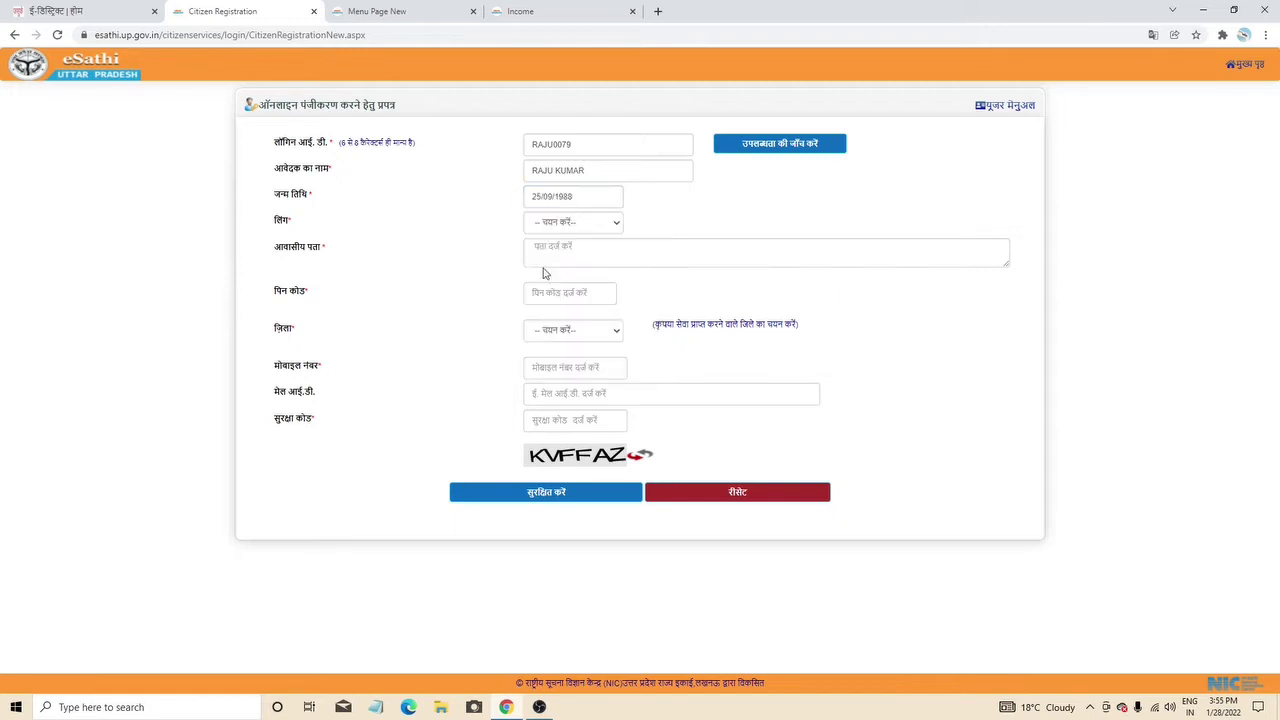
- Choose पुरुष as the gender
left_click(590, 226)
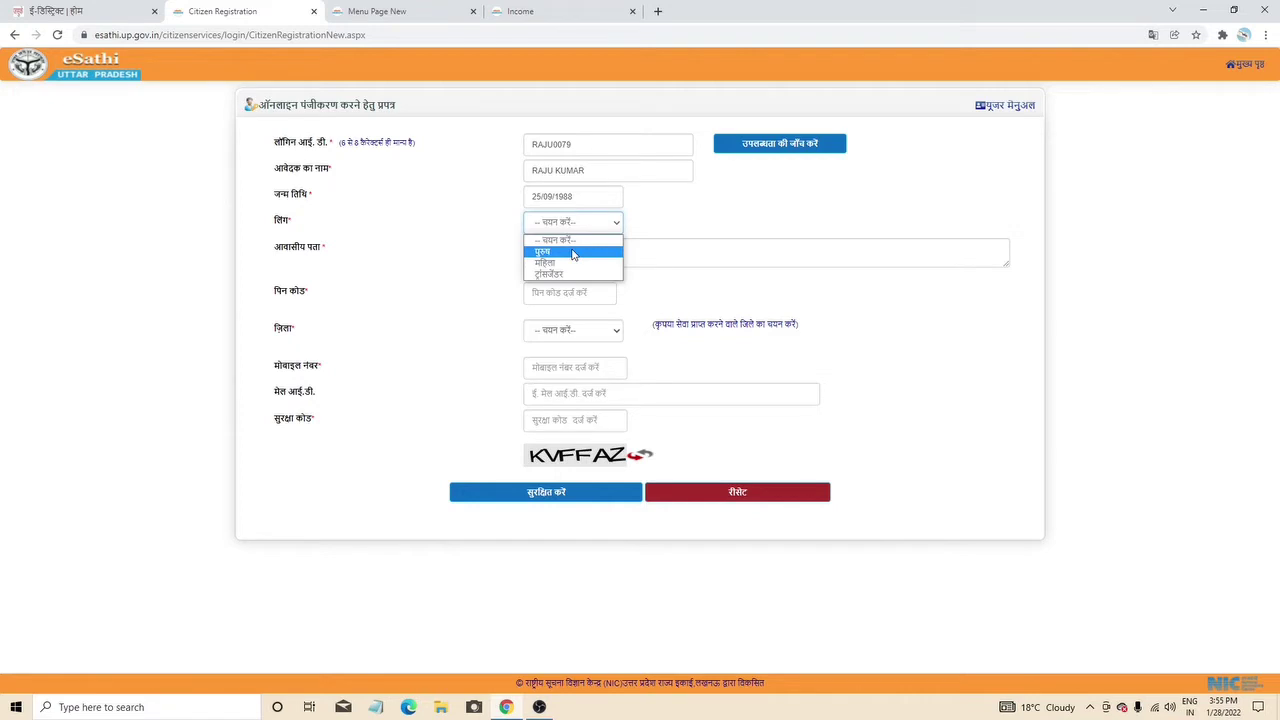
left_click(573, 252)
left_click(571, 252)
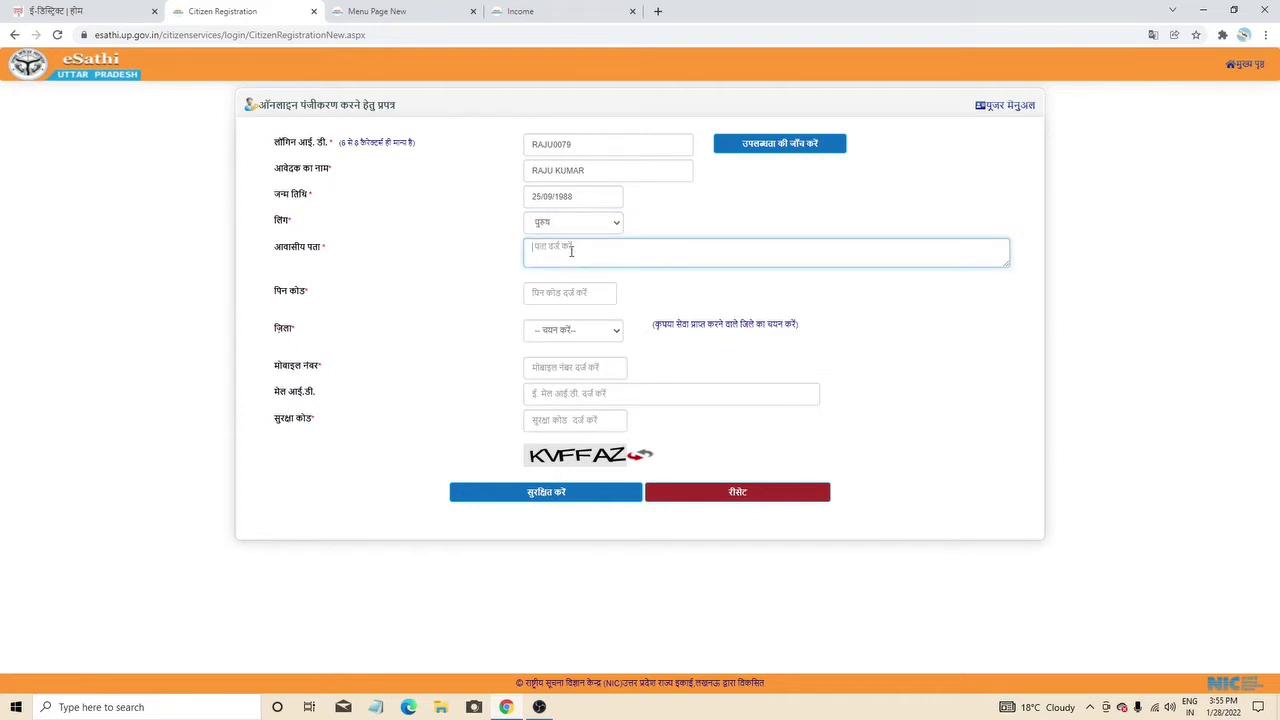
- Enter the residential address and the PIN code
type("UTTAR PRADESH")
left_click(569, 296)
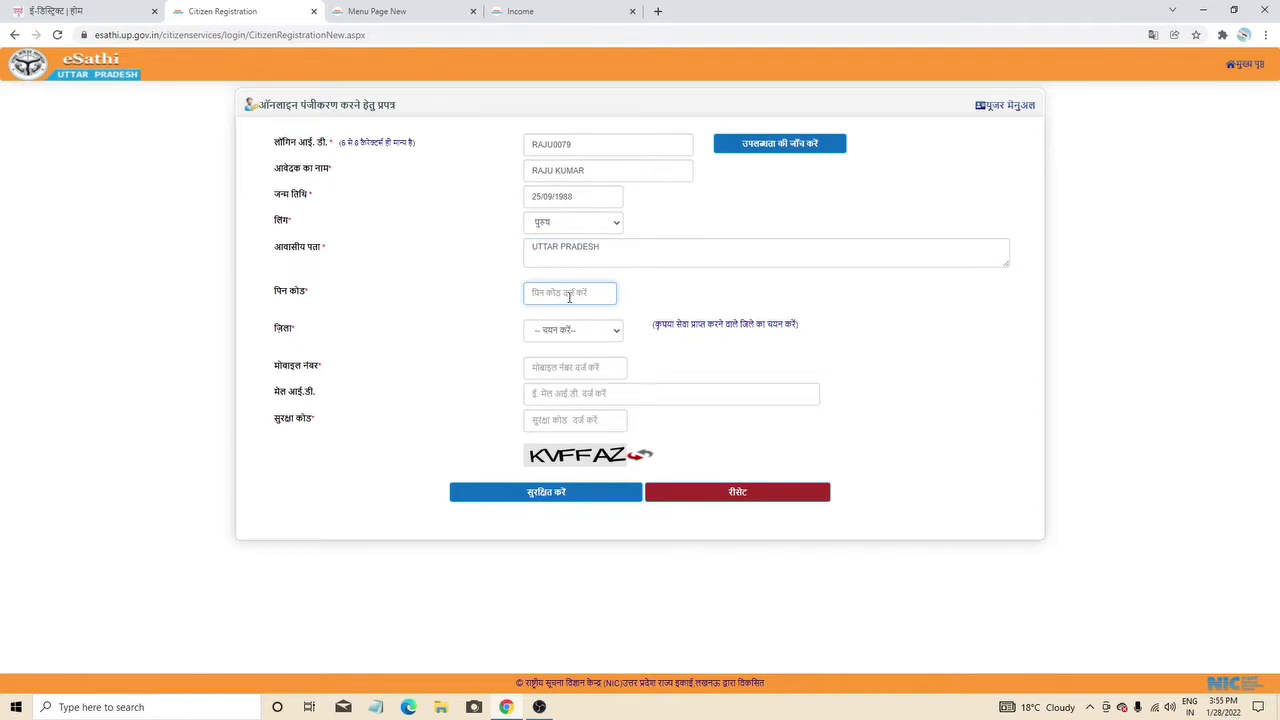
type("228001")
- Select सुल्तानपुर from the district list
left_click(652, 297)
left_click(591, 331)
scroll(565, 405, "down", 10)
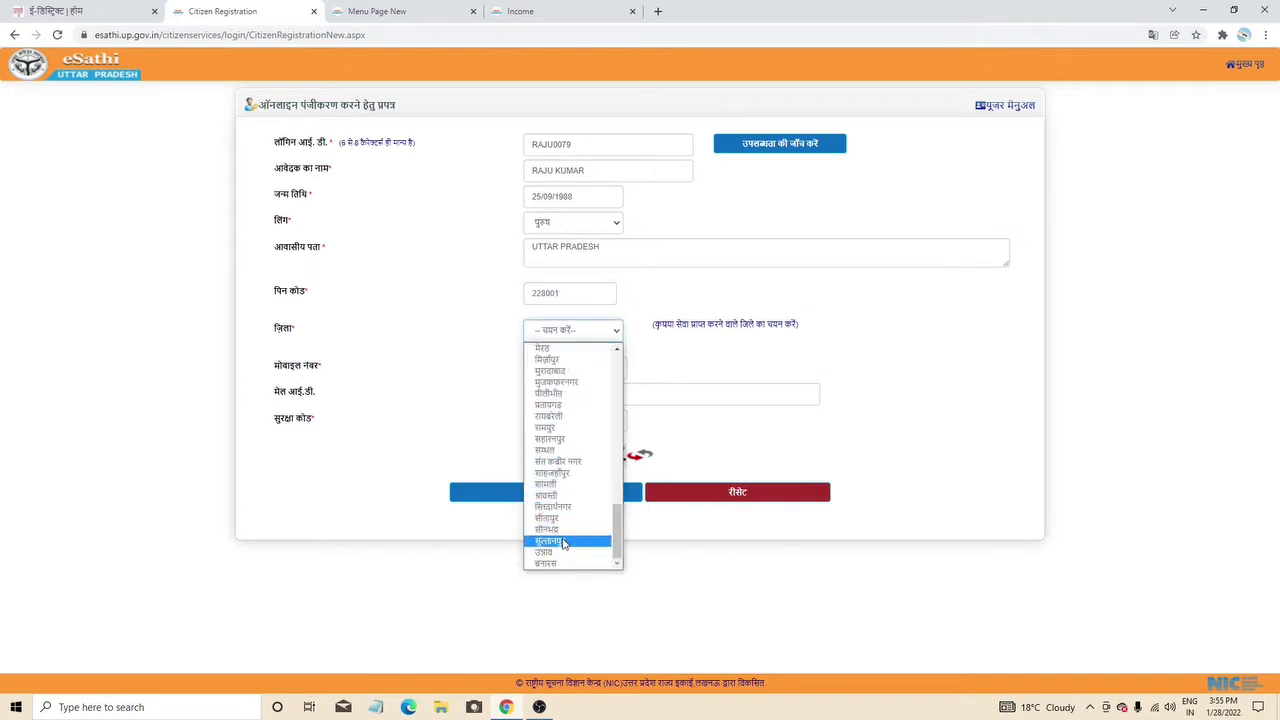
left_click(565, 541)
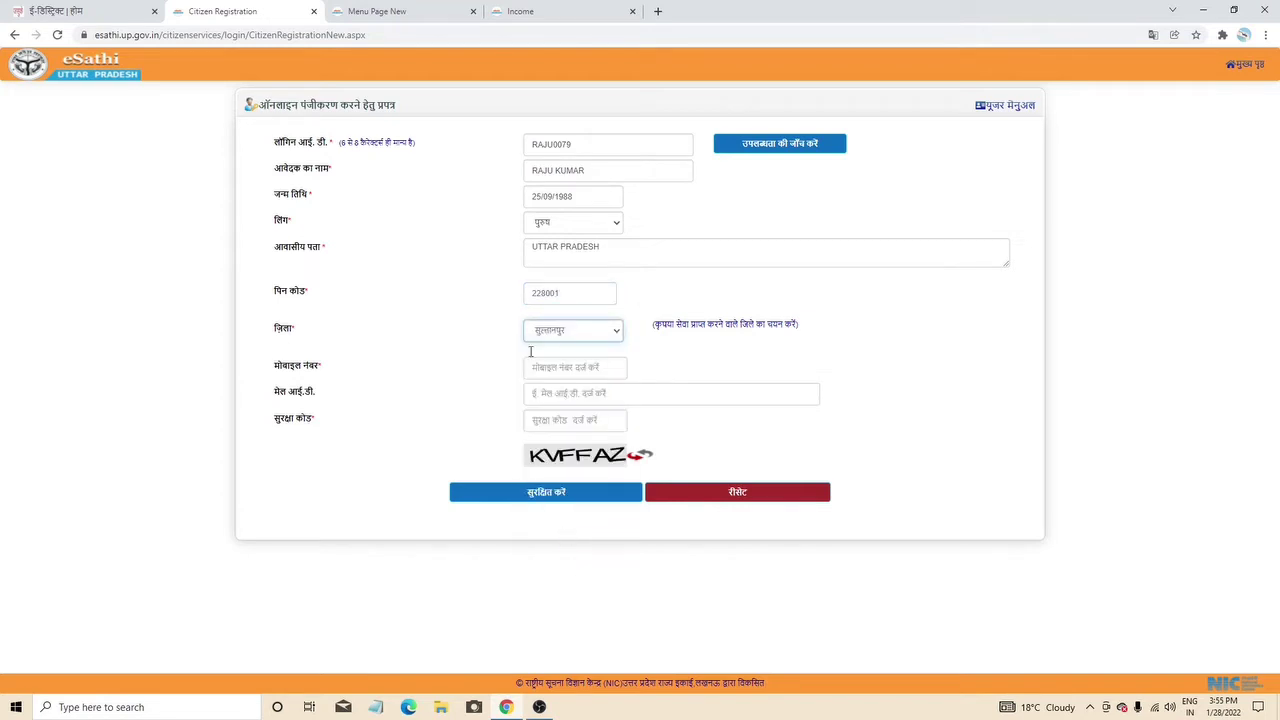
left_click(581, 365)
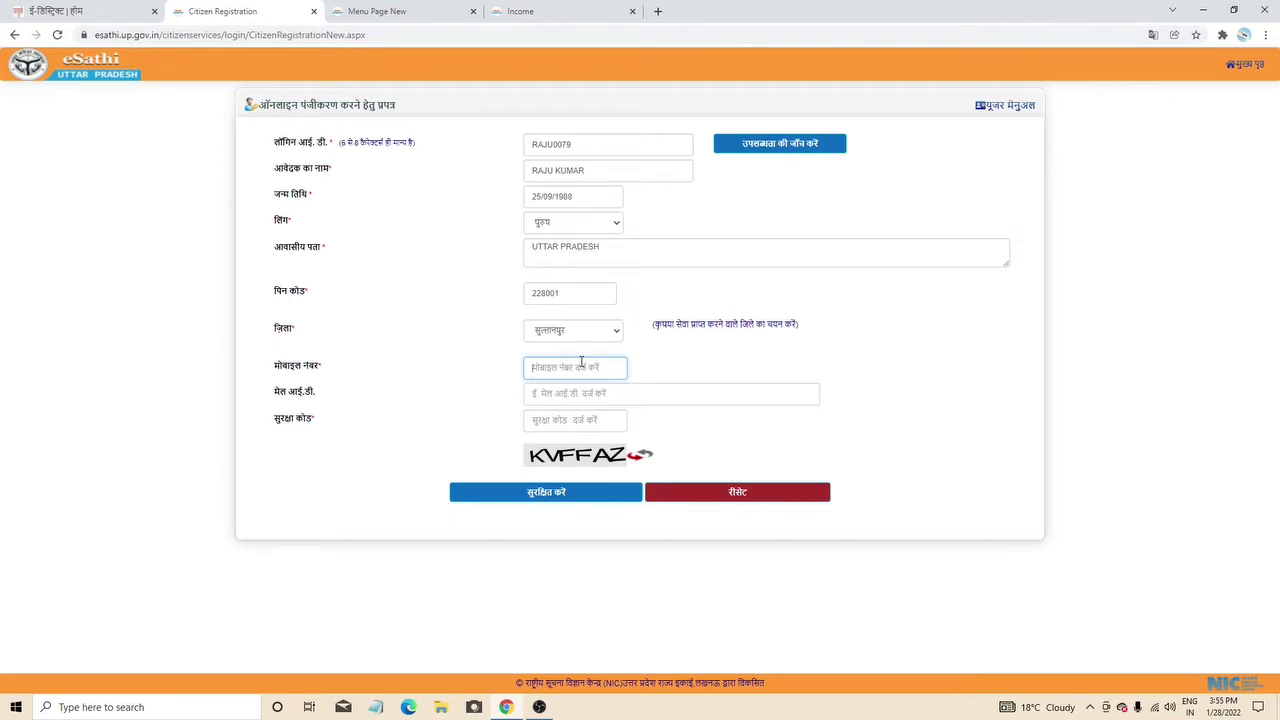
- Enter the mobile number, the e-mail address with its typo fixed, and the displayed security code
type("0000000000")
left_click(556, 395)
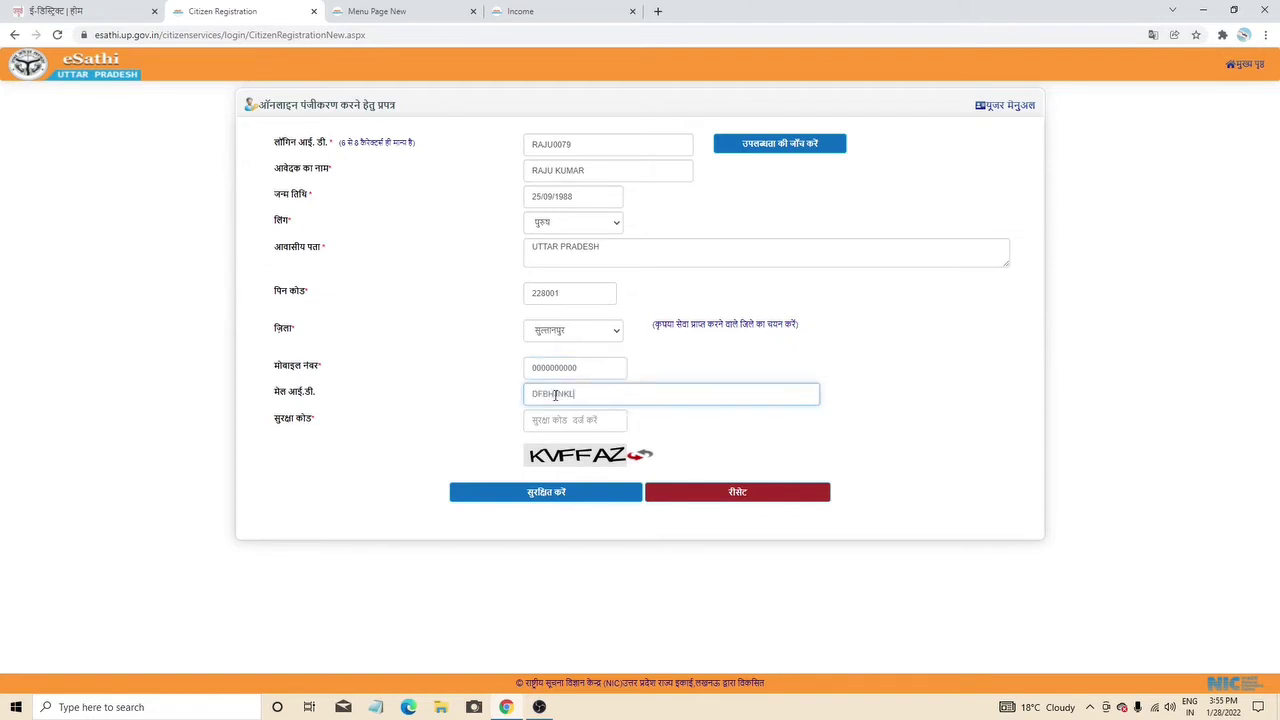
left_click(578, 419)
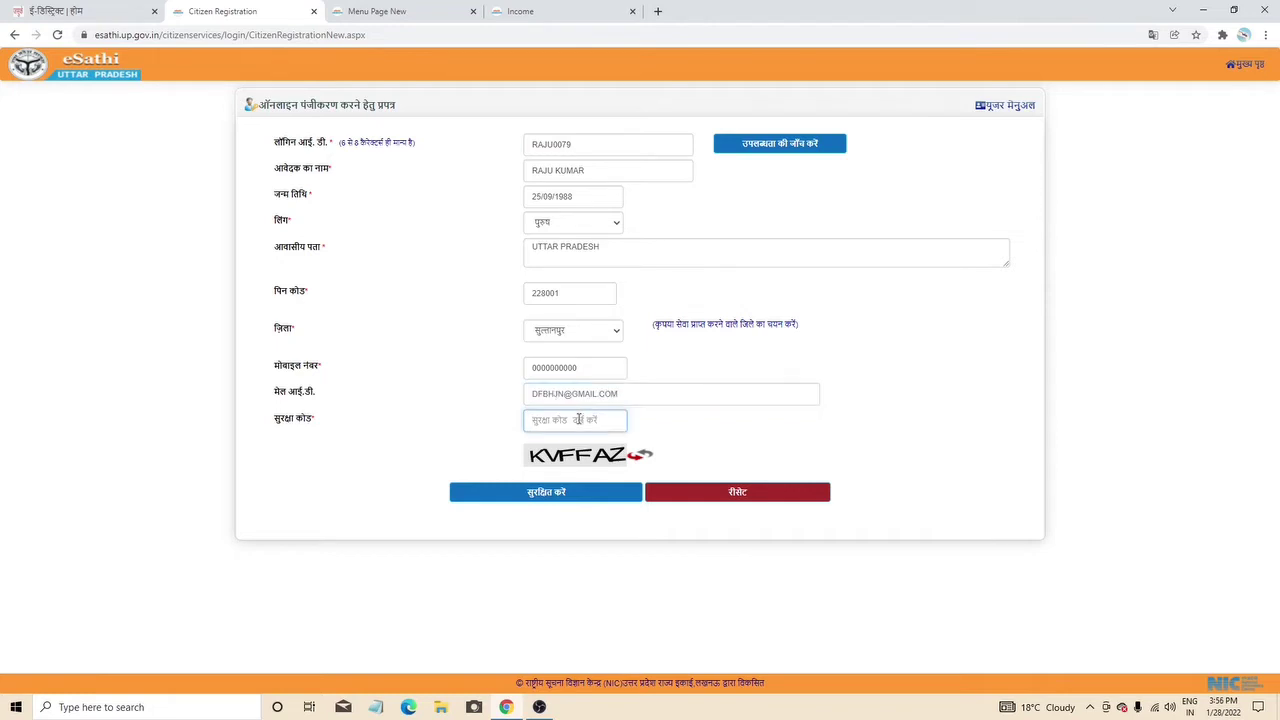
type("KVFFAZ")
- Return to the eDistrict tab, reopen citizen login, and switch to the 'Menu Page New' dashboard tab
left_click(105, 8)
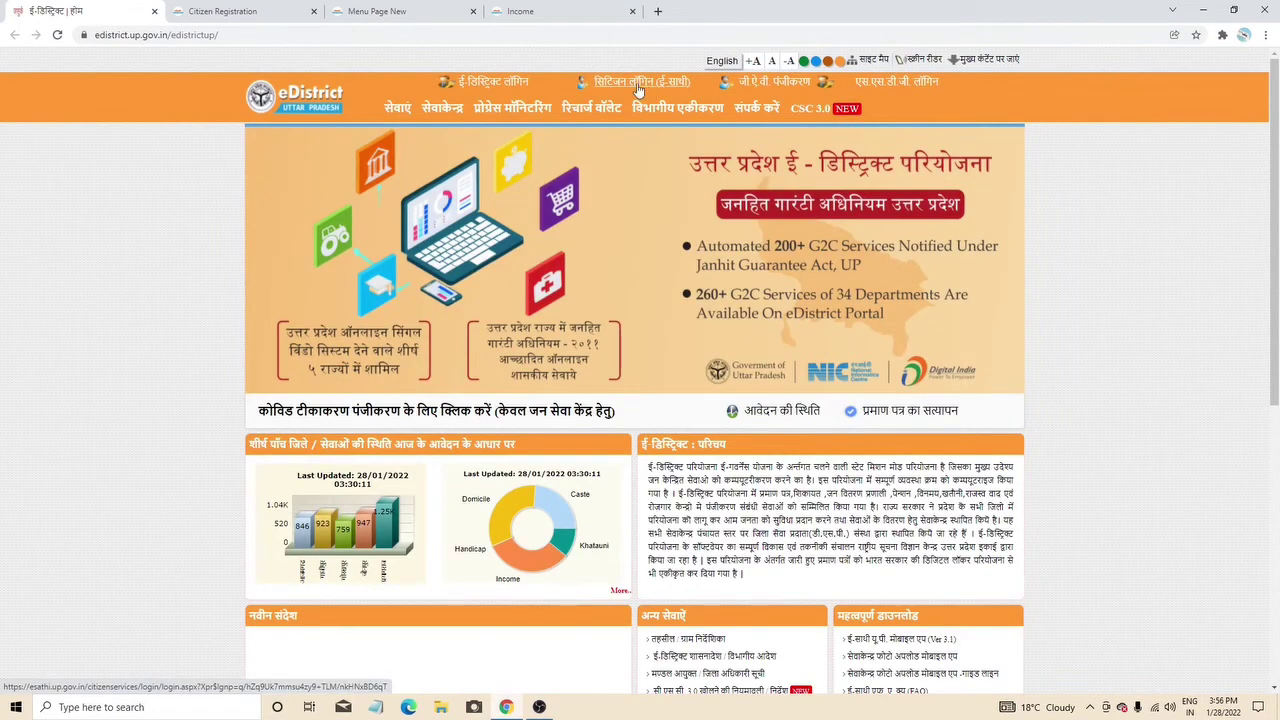
left_click(638, 84)
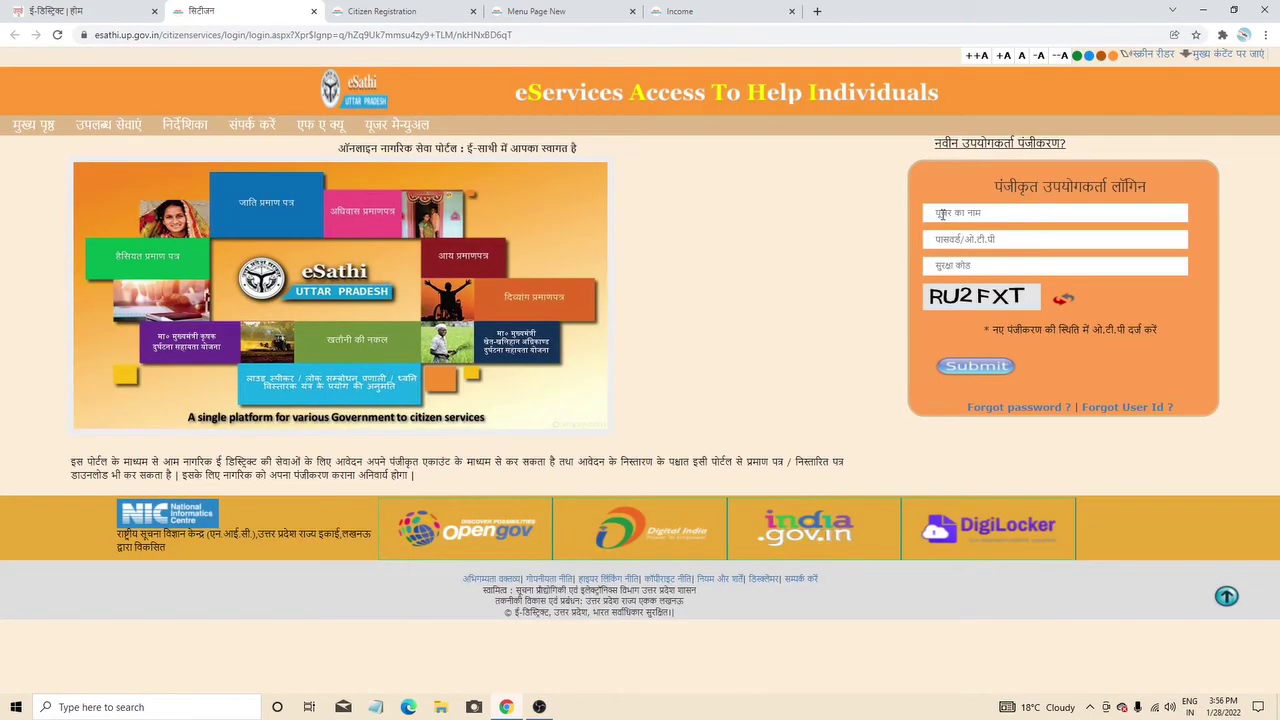
left_click(948, 239)
left_click(541, 10)
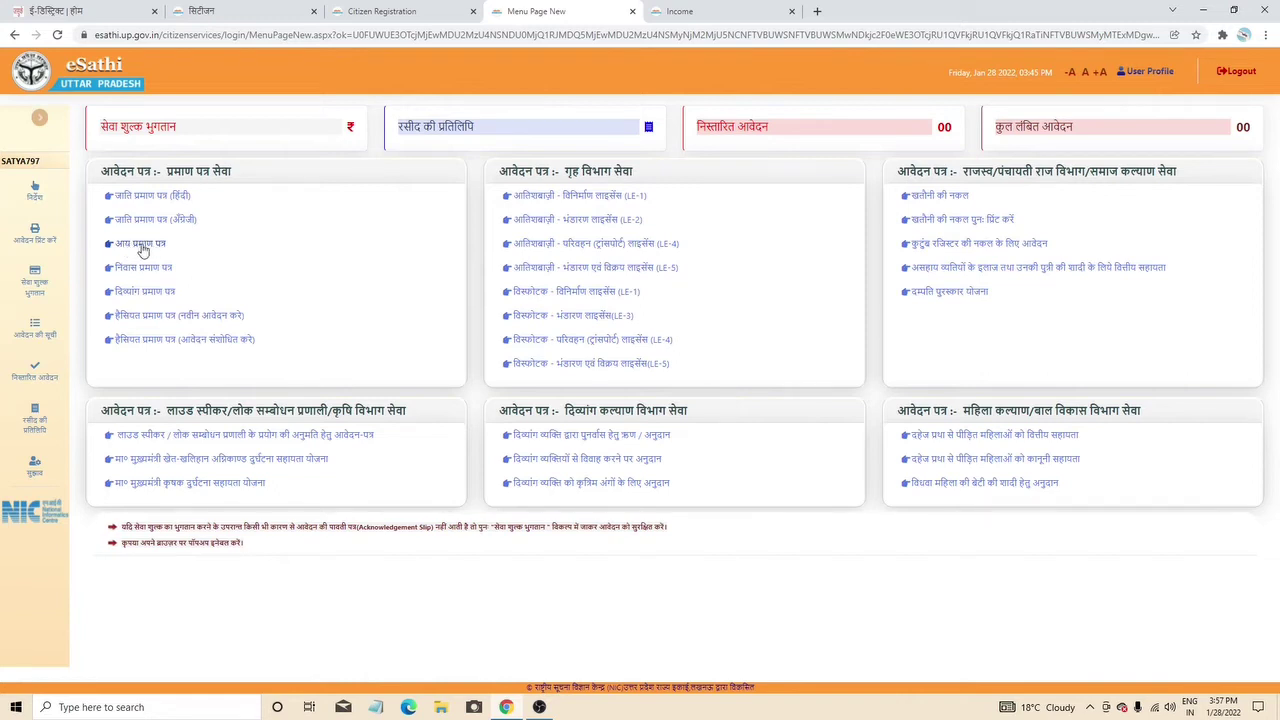
- Open the income certificate application and mark the service area as urban (नगरीय)
left_click(145, 250)
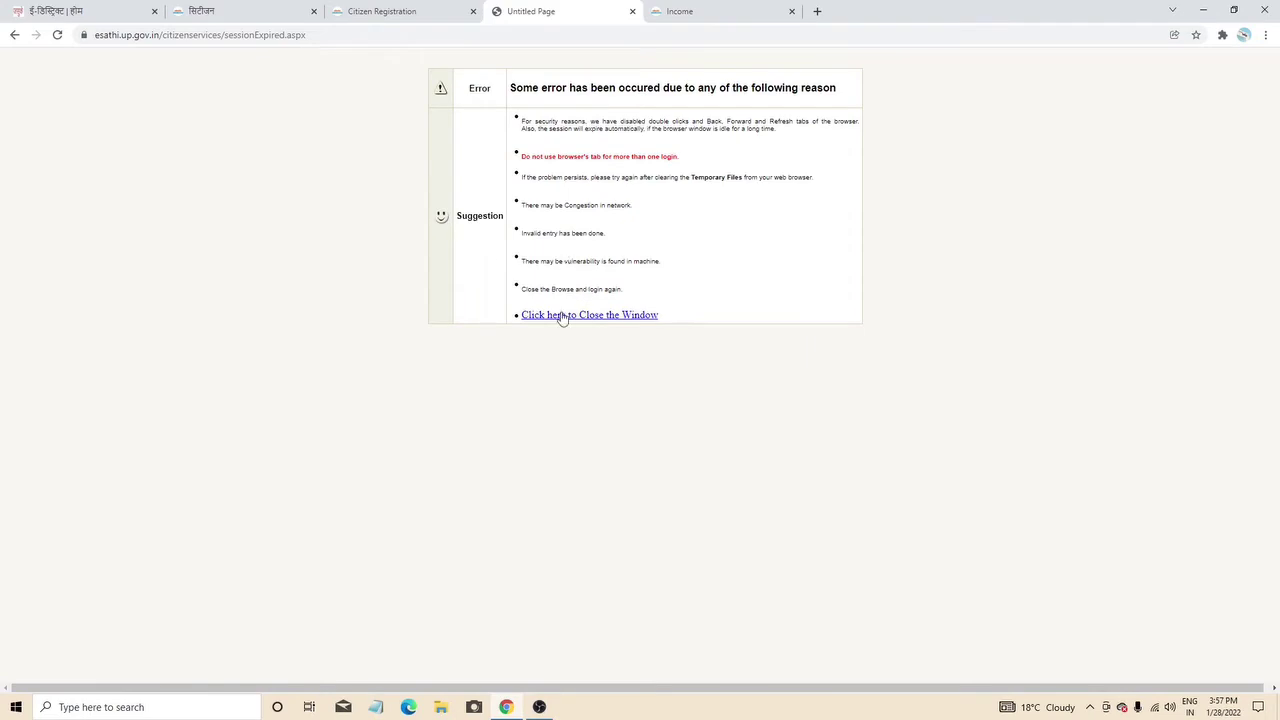
left_click(690, 15)
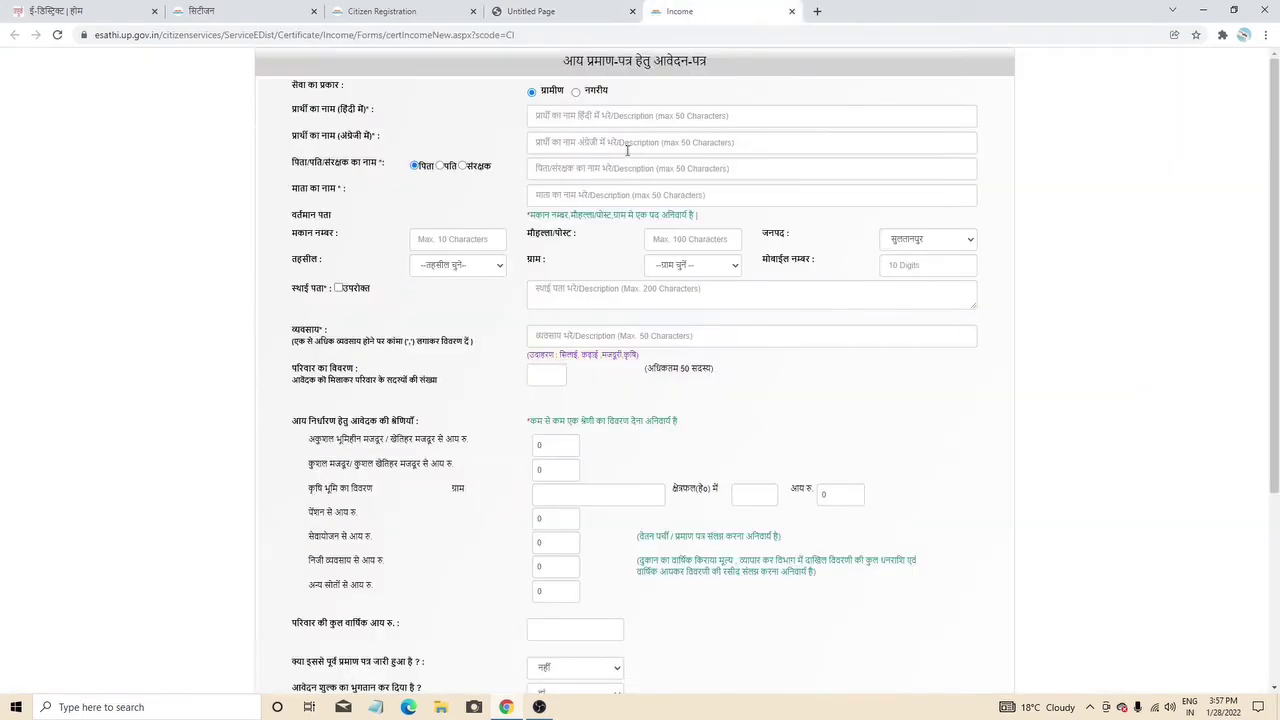
scroll(591, 154, "down", 3)
scroll(596, 158, "up", 3)
left_click(576, 93)
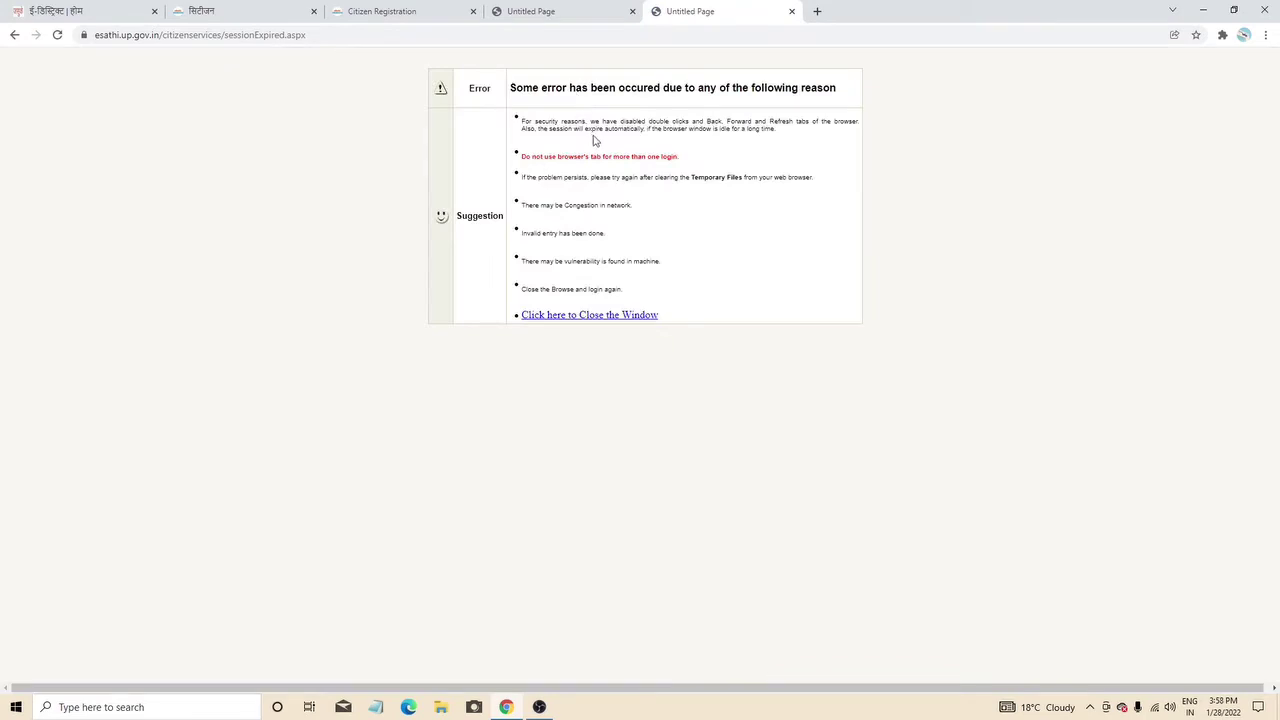
- Go back from the session-expired error and close the Untitled Page error tabs
left_click(14, 36)
left_click(14, 36)
left_click(9, 37)
left_click(792, 11)
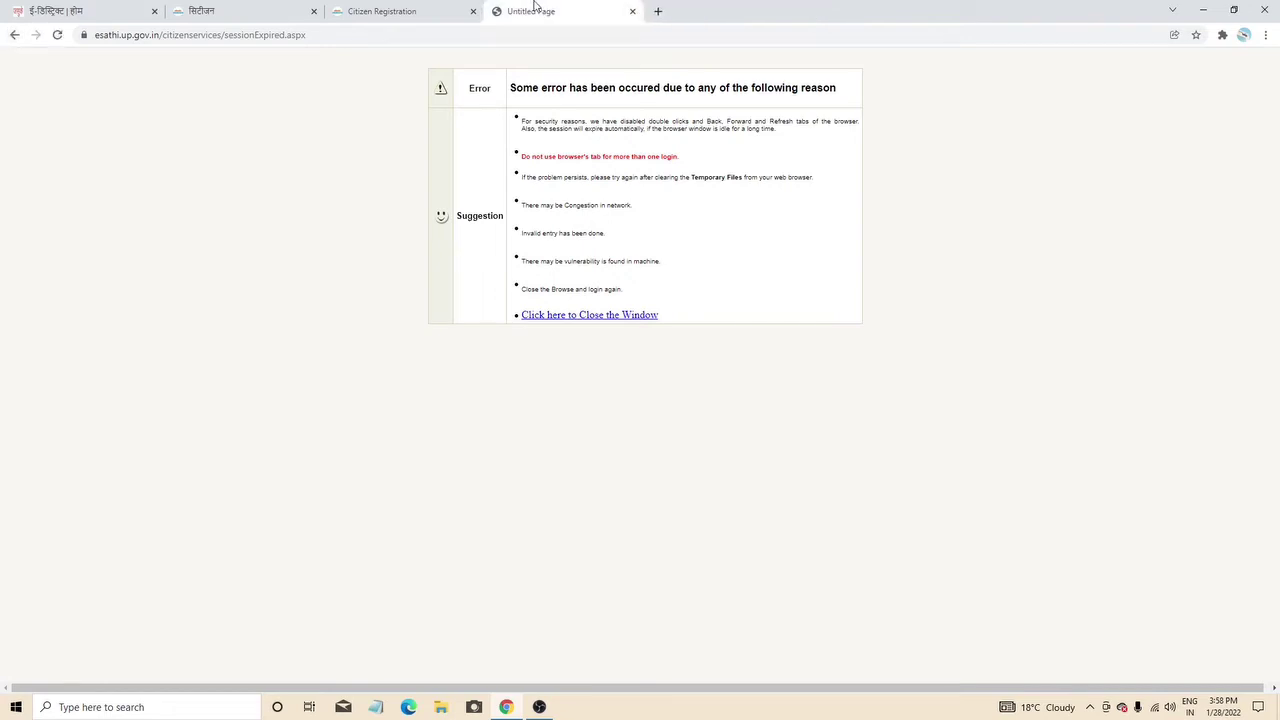
left_click(632, 11)
left_click(312, 13)
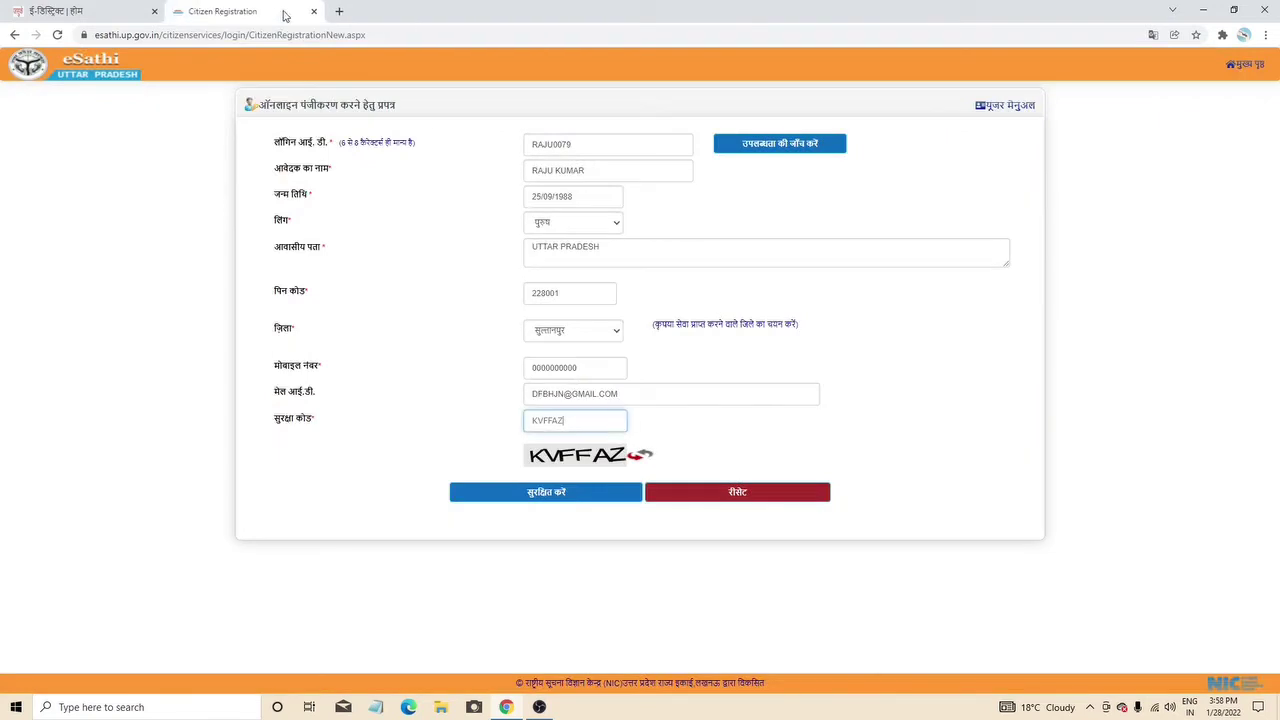
- Close the leftover portal and registration tabs and open a new blank tab
left_click(155, 13)
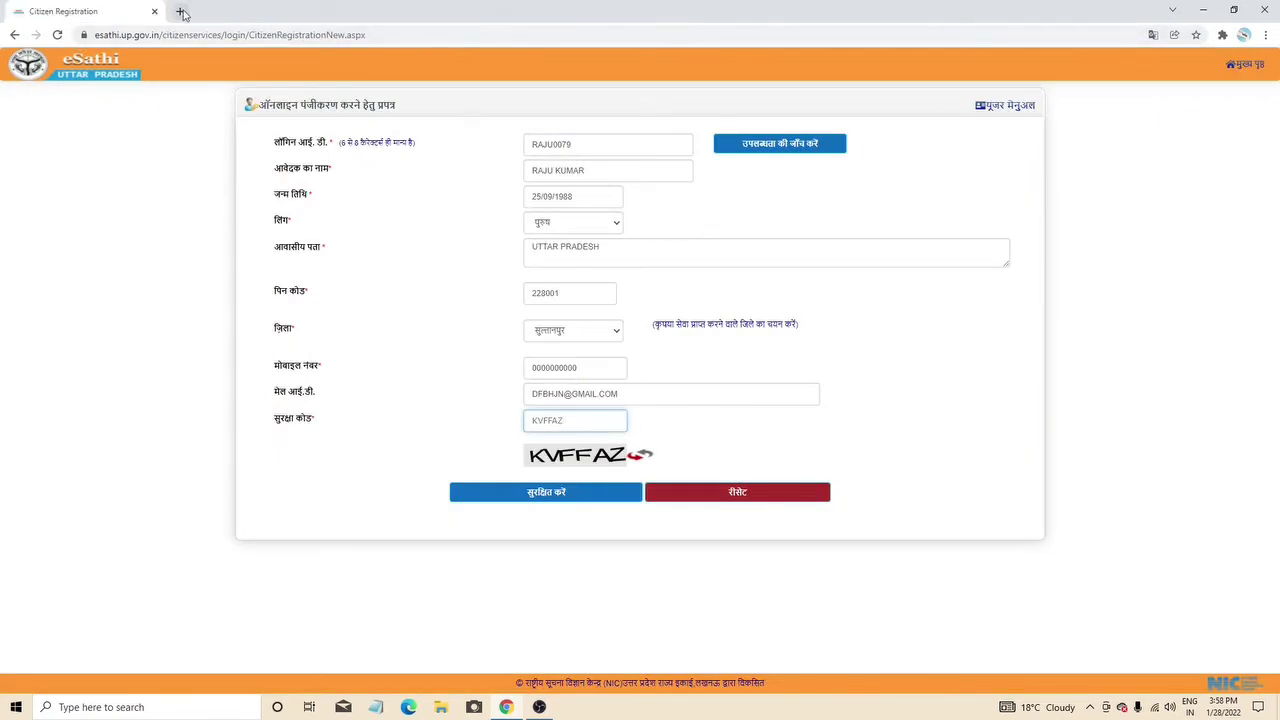
left_click(180, 11)
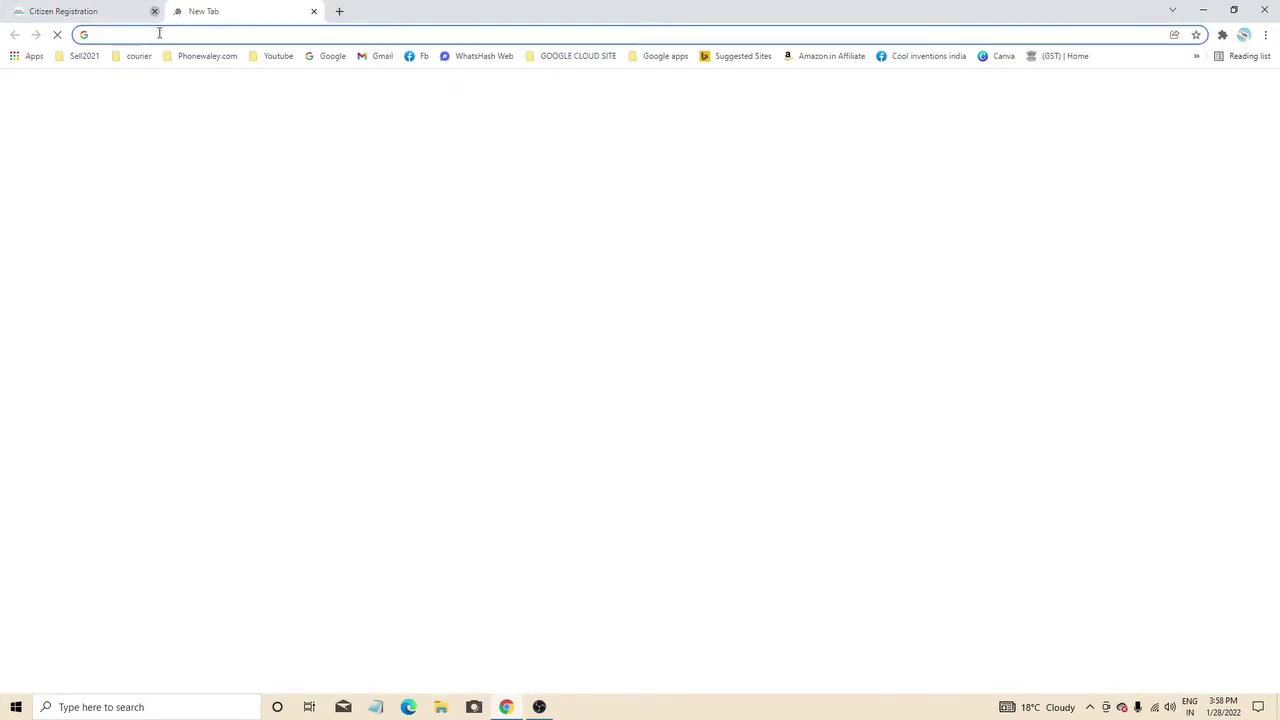
left_click(154, 12)
- Search Google for 'edistrict UP'
type("E")
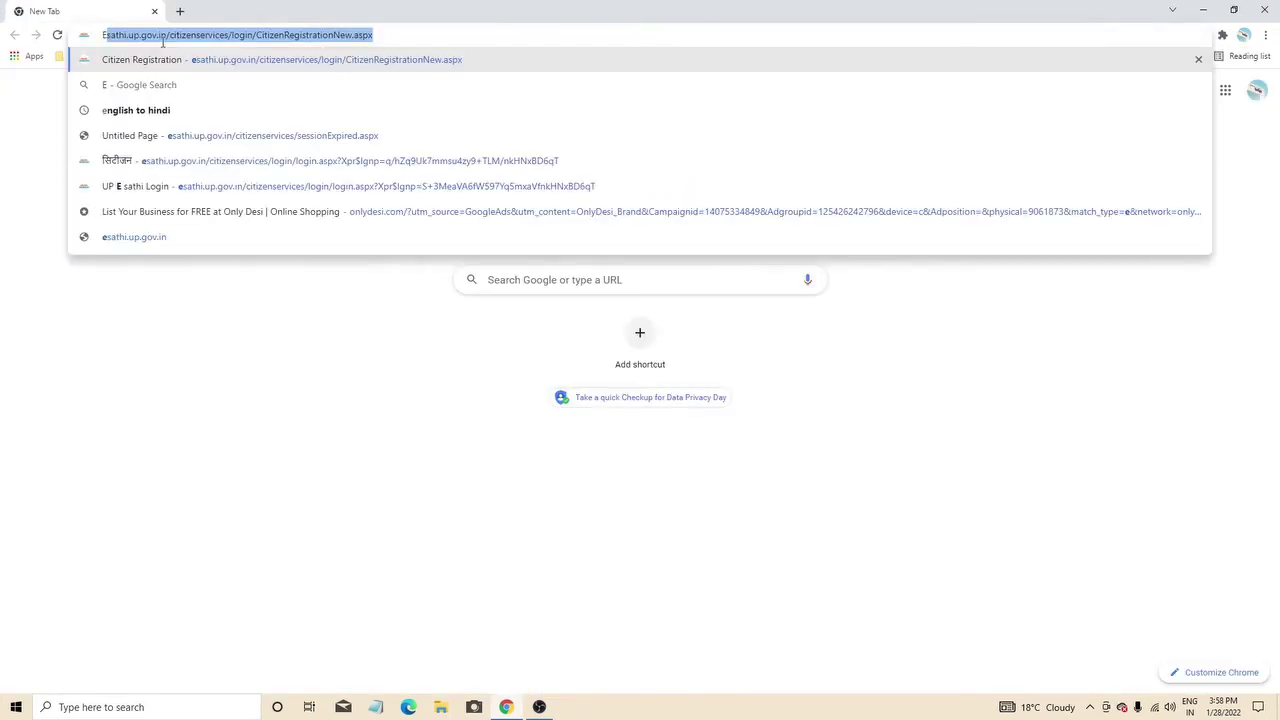
type("DISTR")
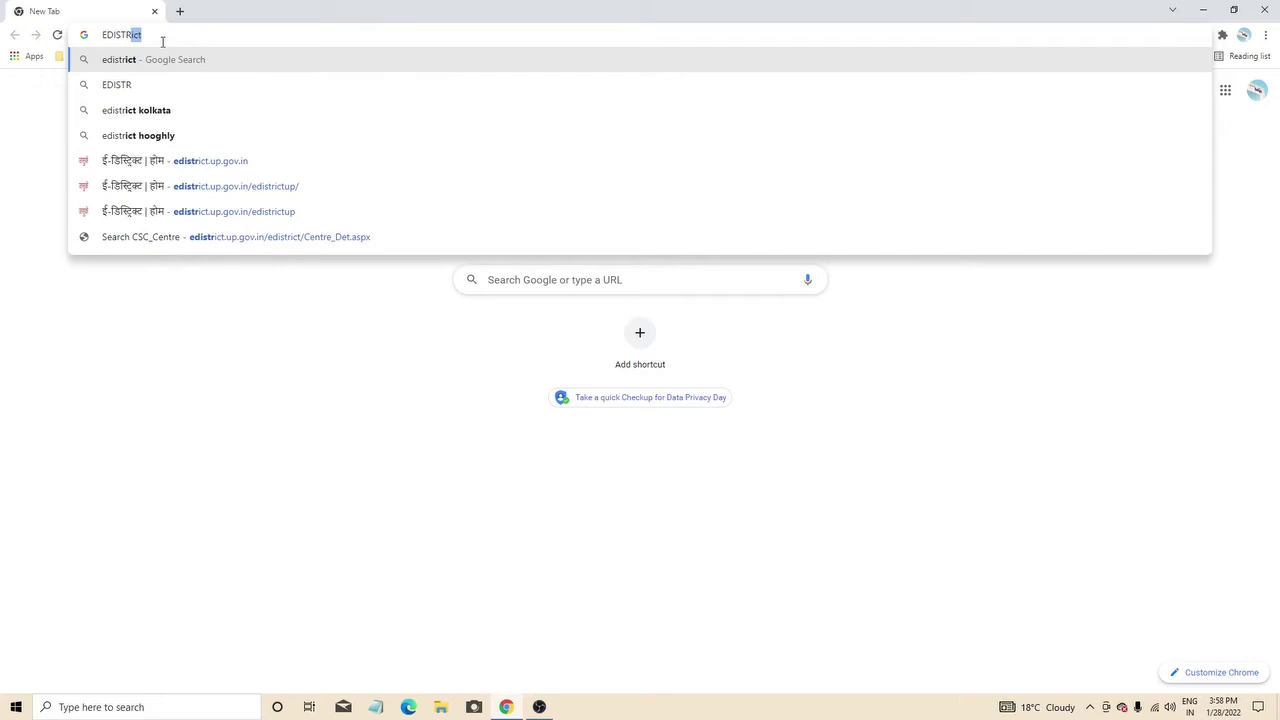
key("Return")
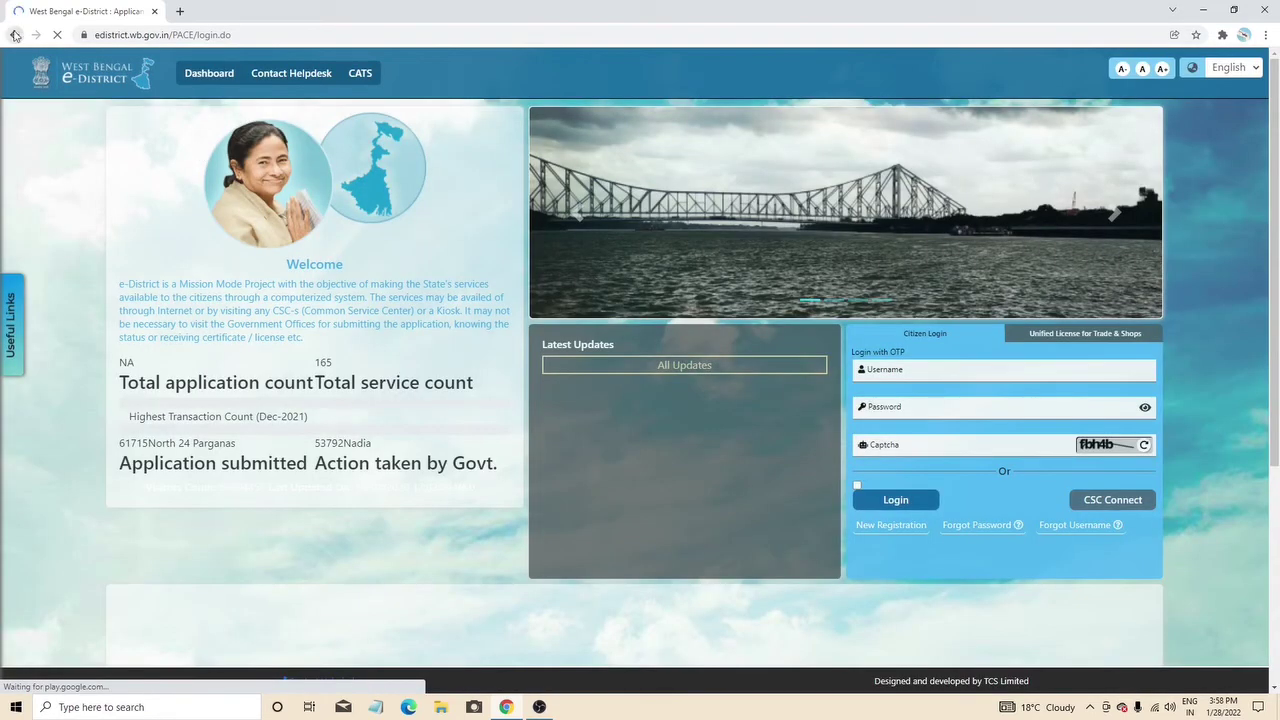
left_click(14, 35)
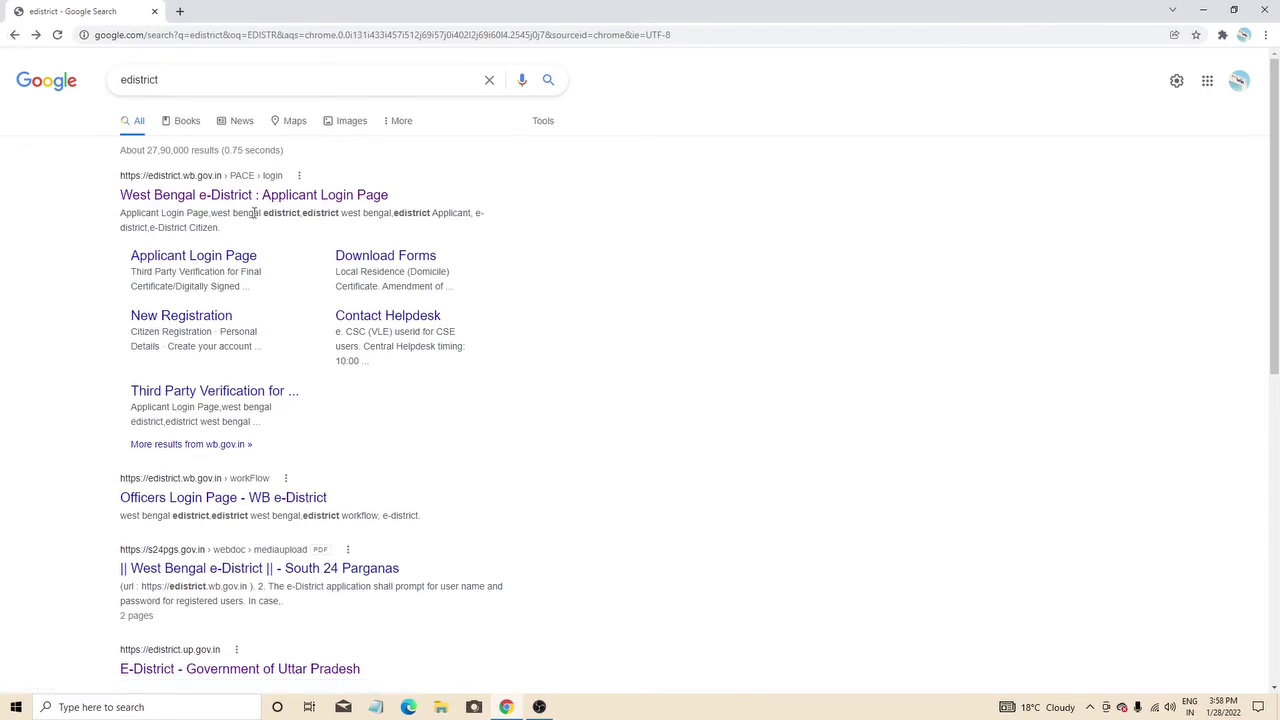
left_click(184, 82)
type("UP")
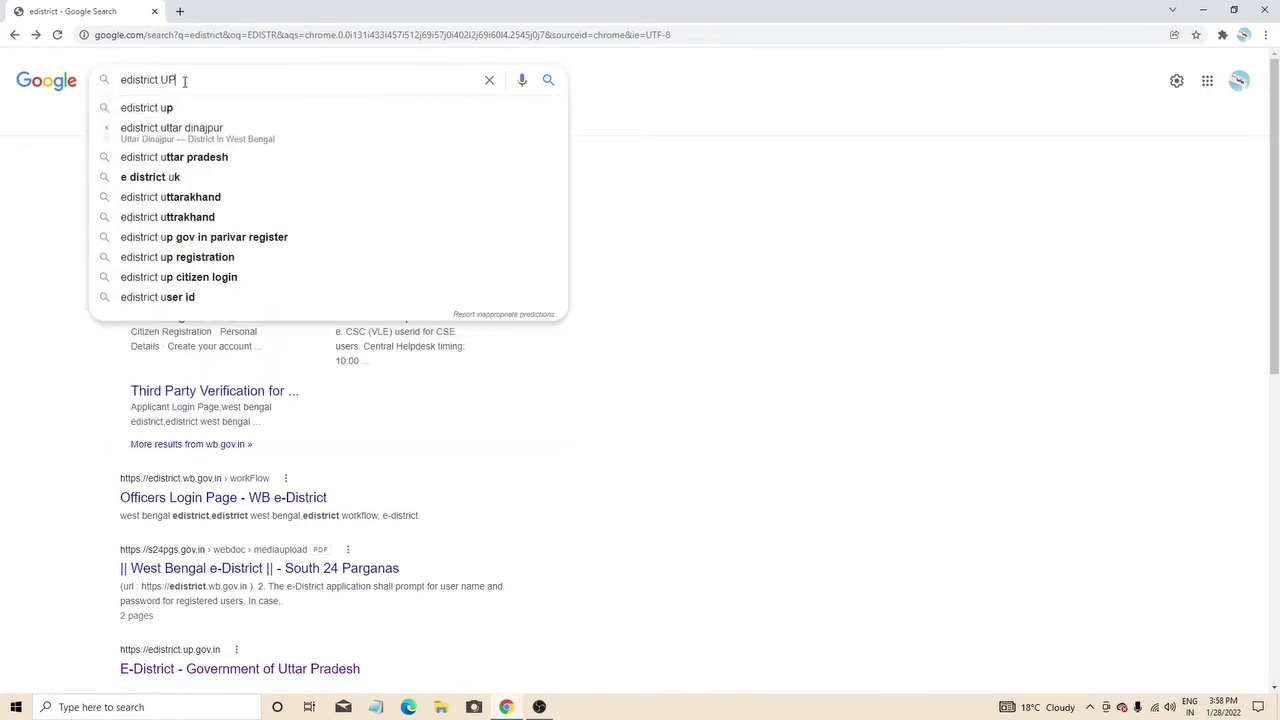
key("Return")
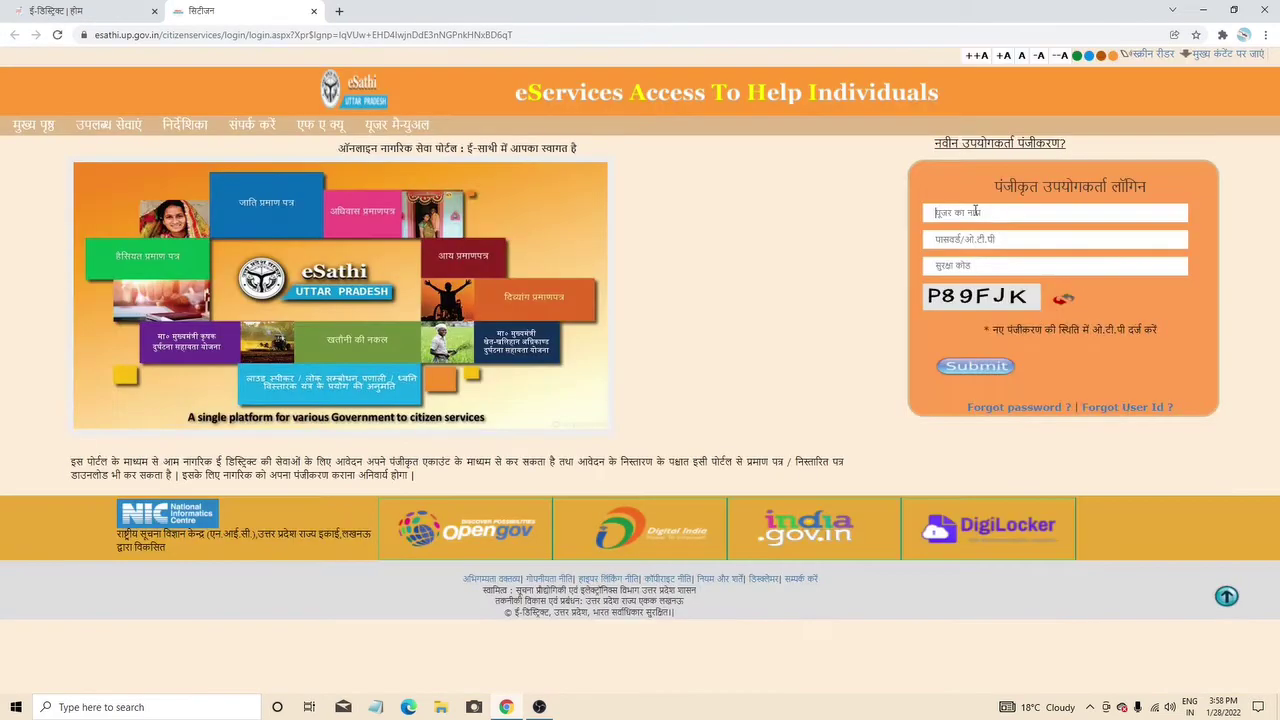
- Log back in with the saved user ID, password and security code, and open आय प्रमाण पत्र
right_click(974, 215)
right_click(946, 214)
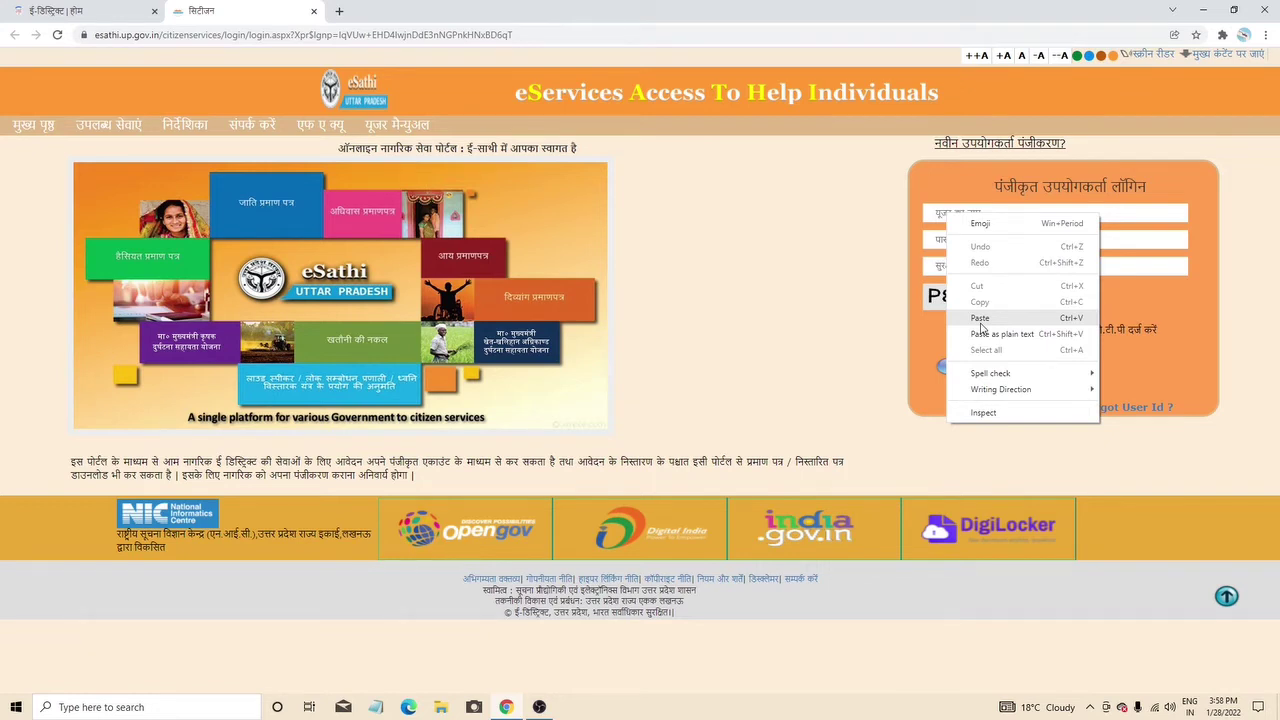
left_click(980, 318)
left_click(965, 237)
type("**")
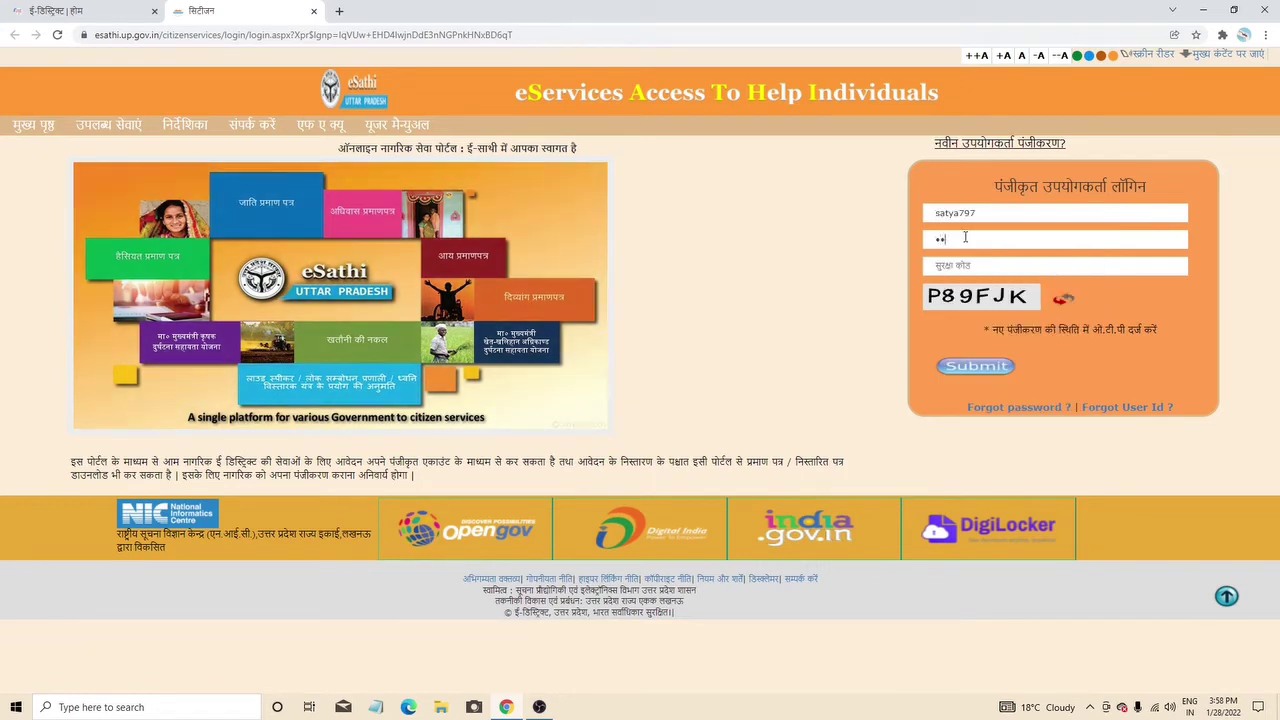
type("*********")
left_click(965, 264)
type("P89FJK")
left_click(976, 366)
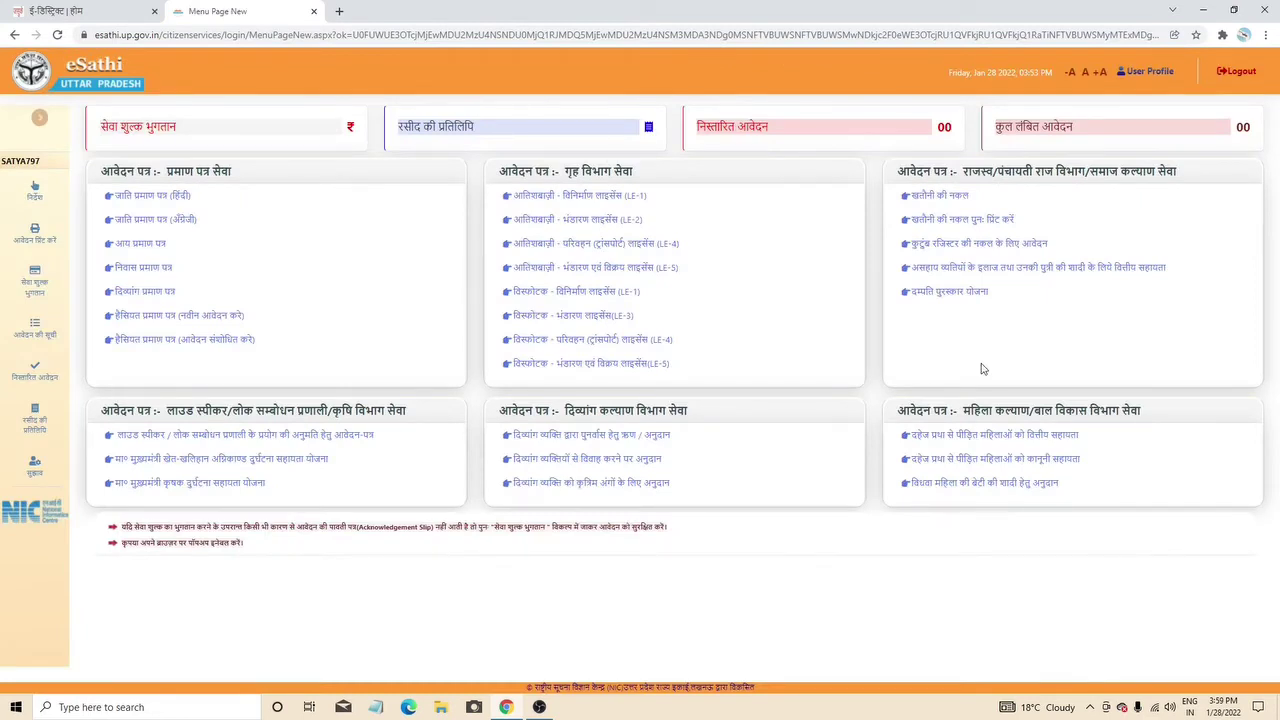
left_click(137, 244)
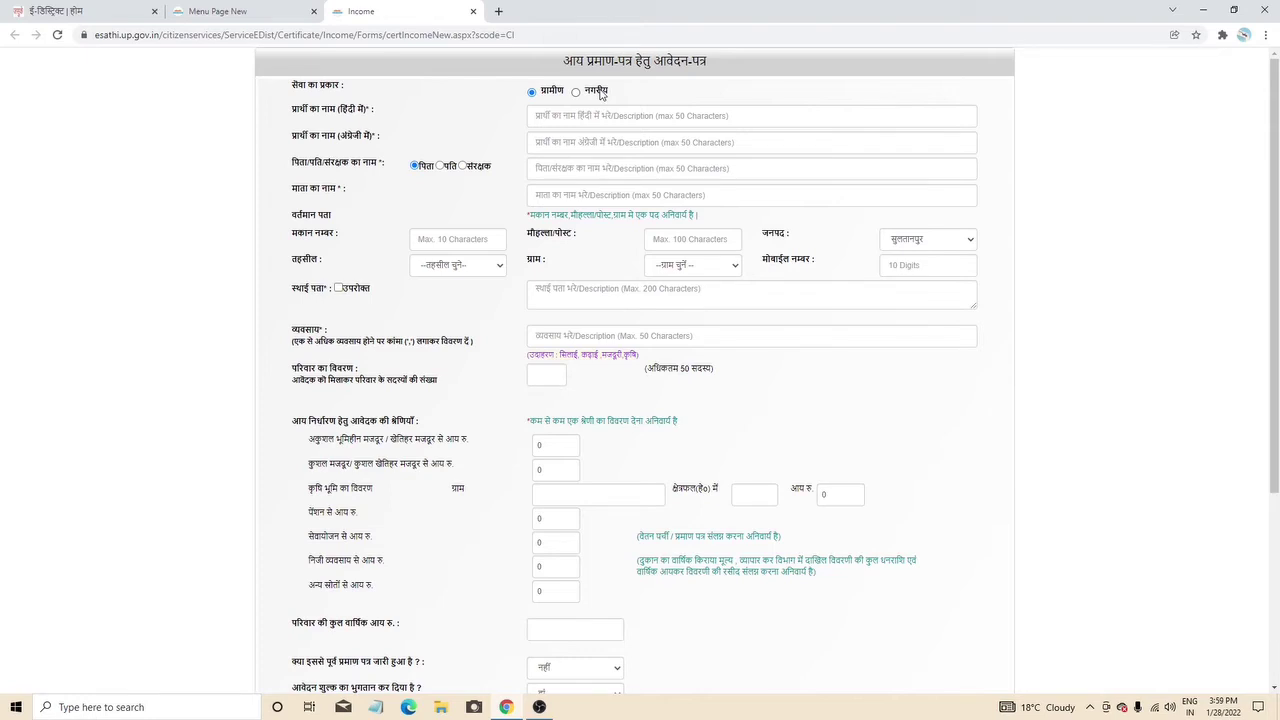
- Choose ग्रामीण and enter the applicant's name in both the Hindi and English name fields
left_click(531, 93)
left_click(552, 114)
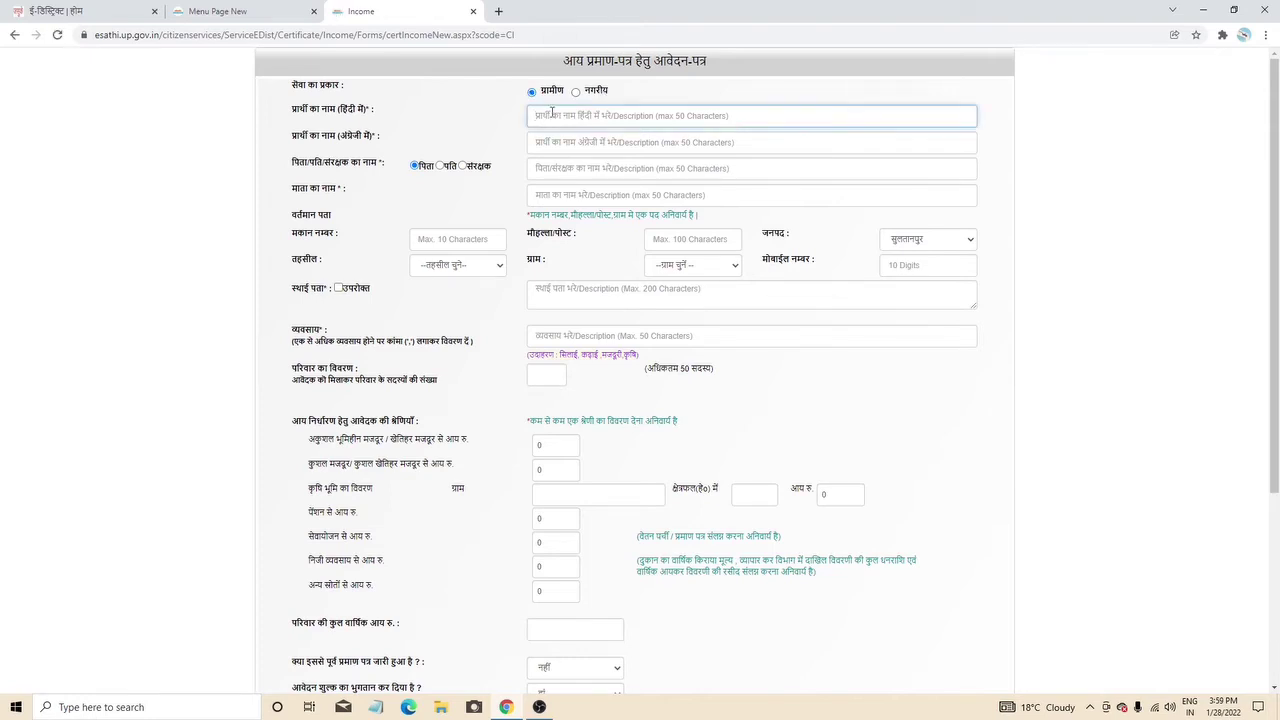
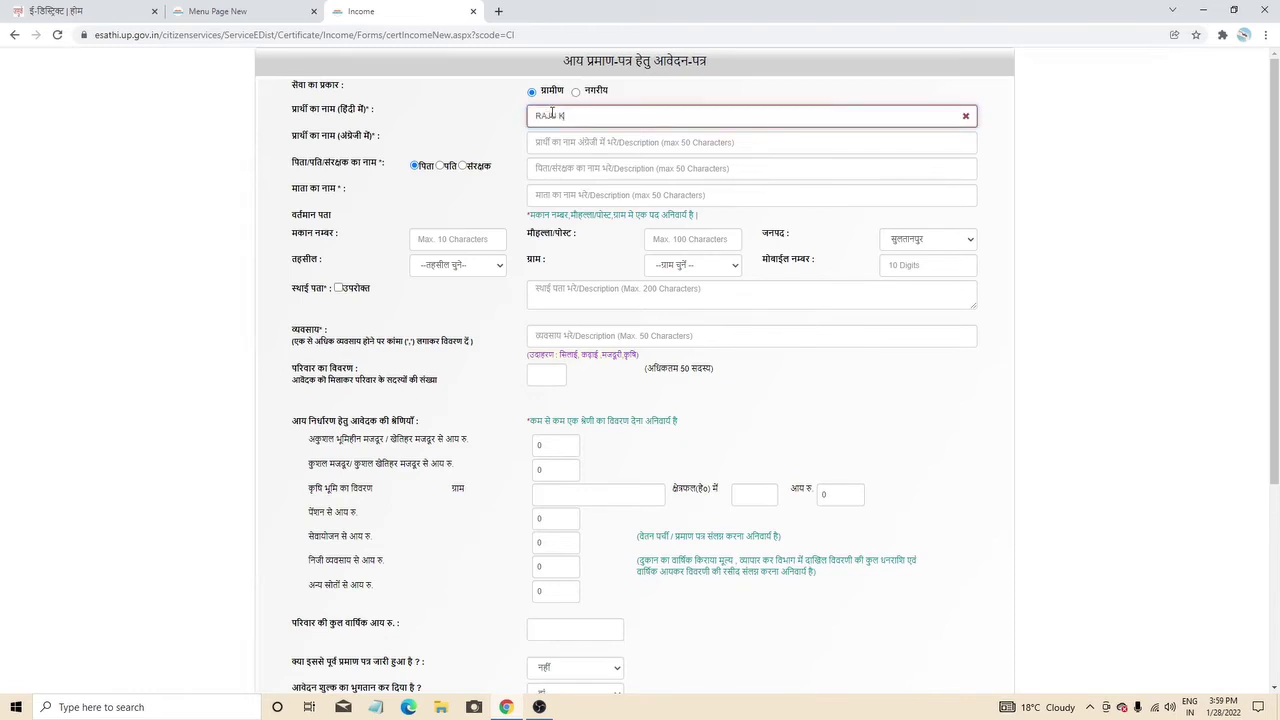
left_click(573, 144)
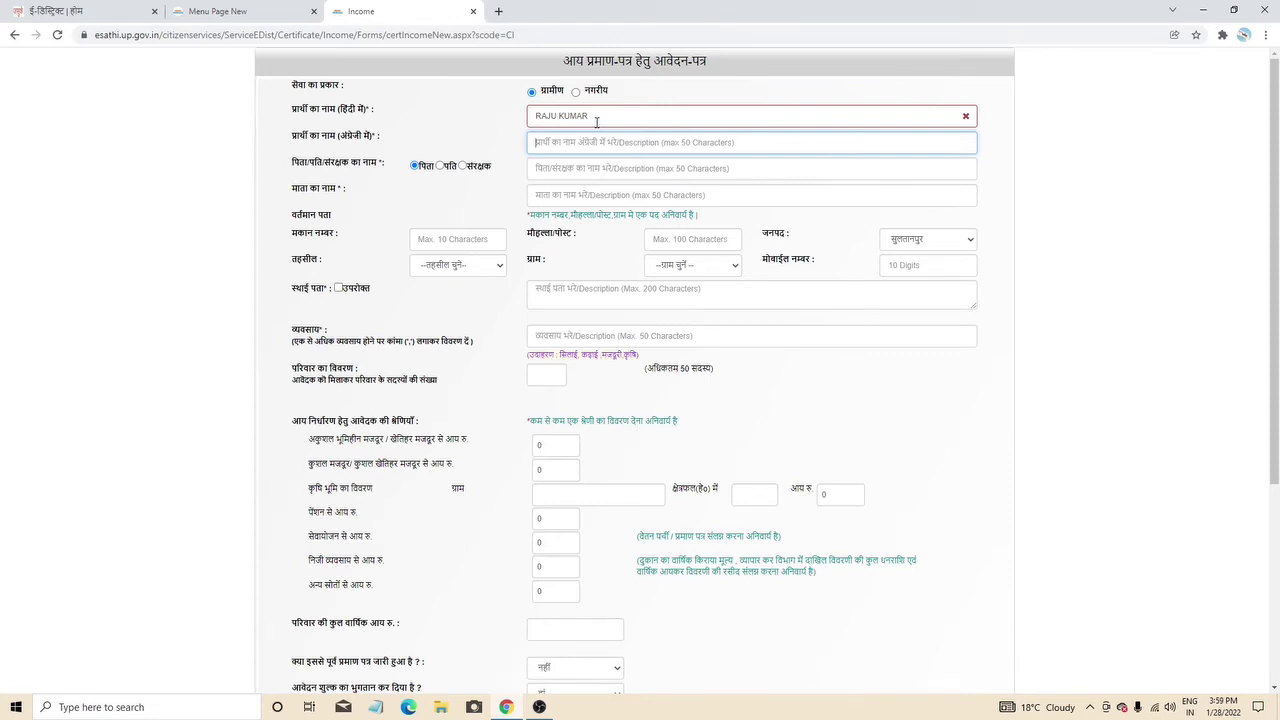
triple_click(597, 118)
key("ctrl+c")
left_click(579, 146)
key("ctrl+v")
- Fill in the father's and mother's names on the income certificate form
left_click(603, 167)
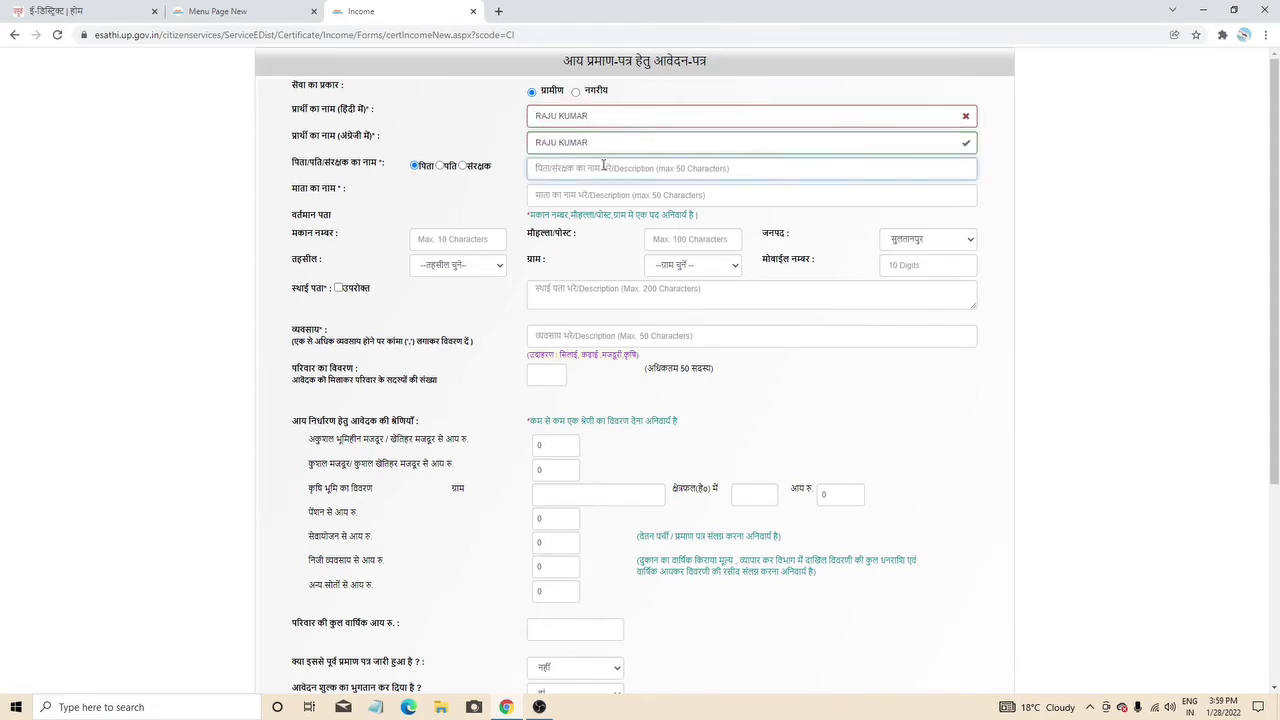
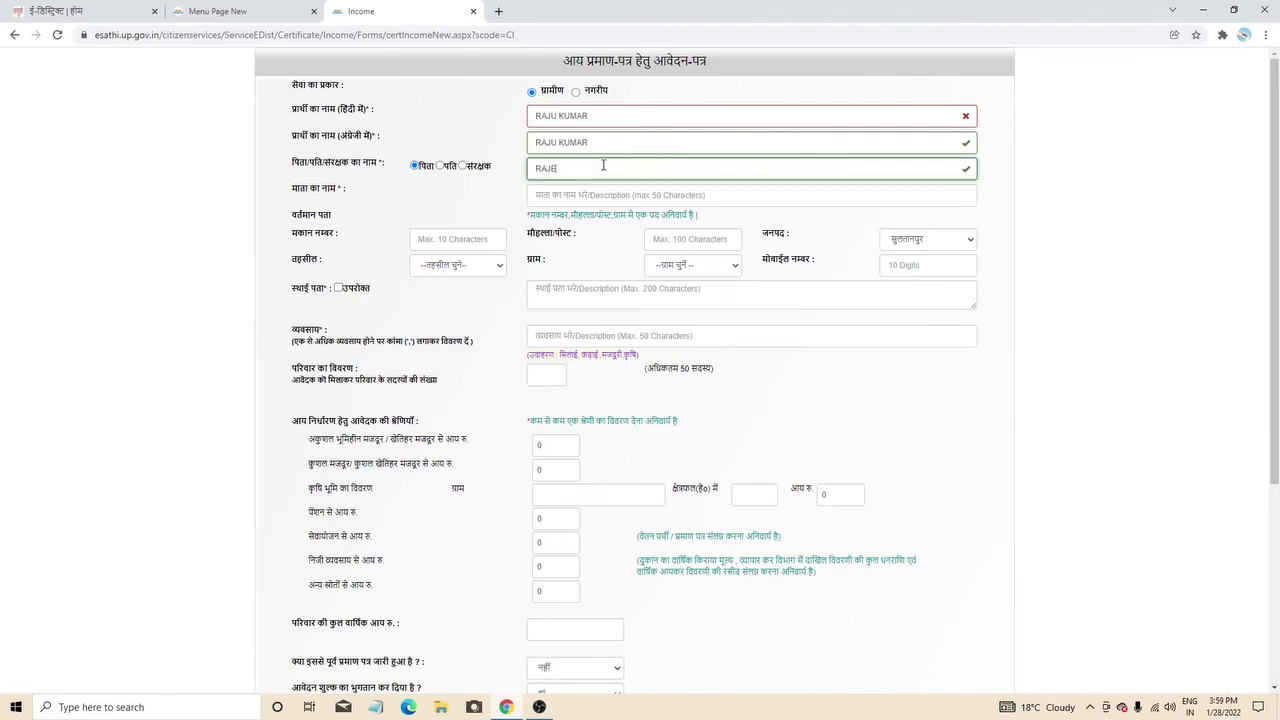
left_click_drag(603, 167, 527, 177)
left_click(542, 195)
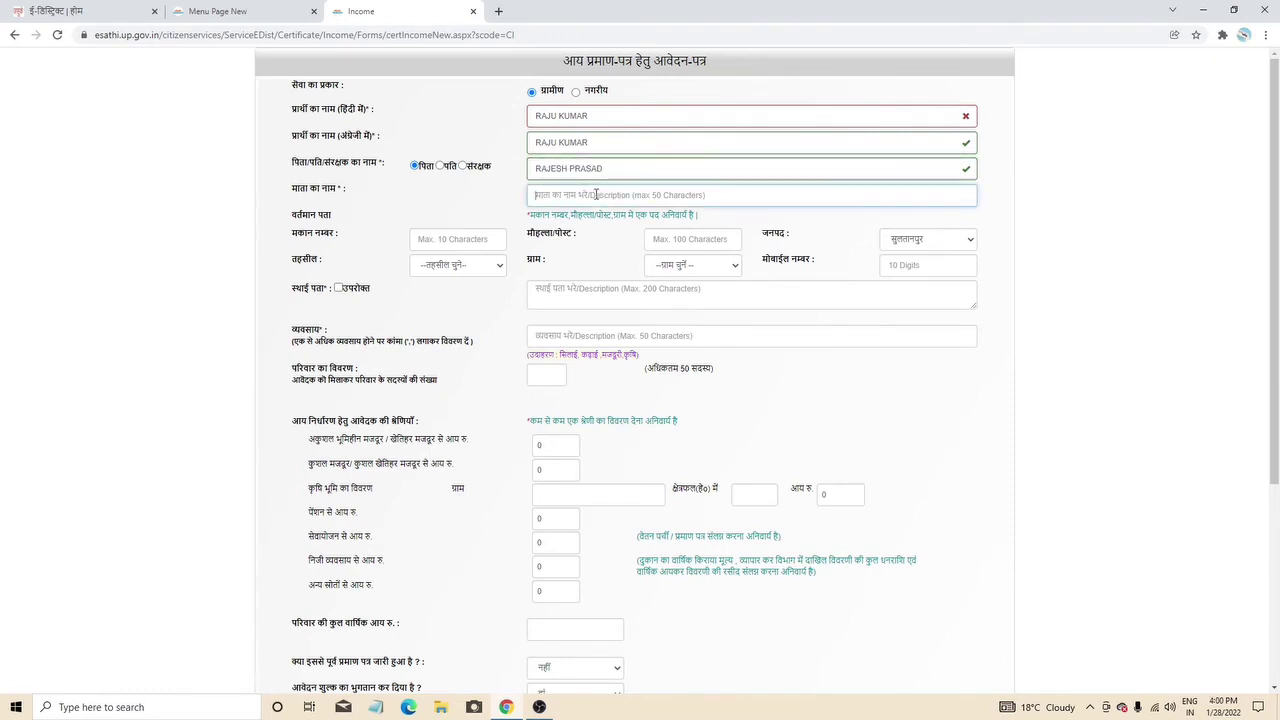
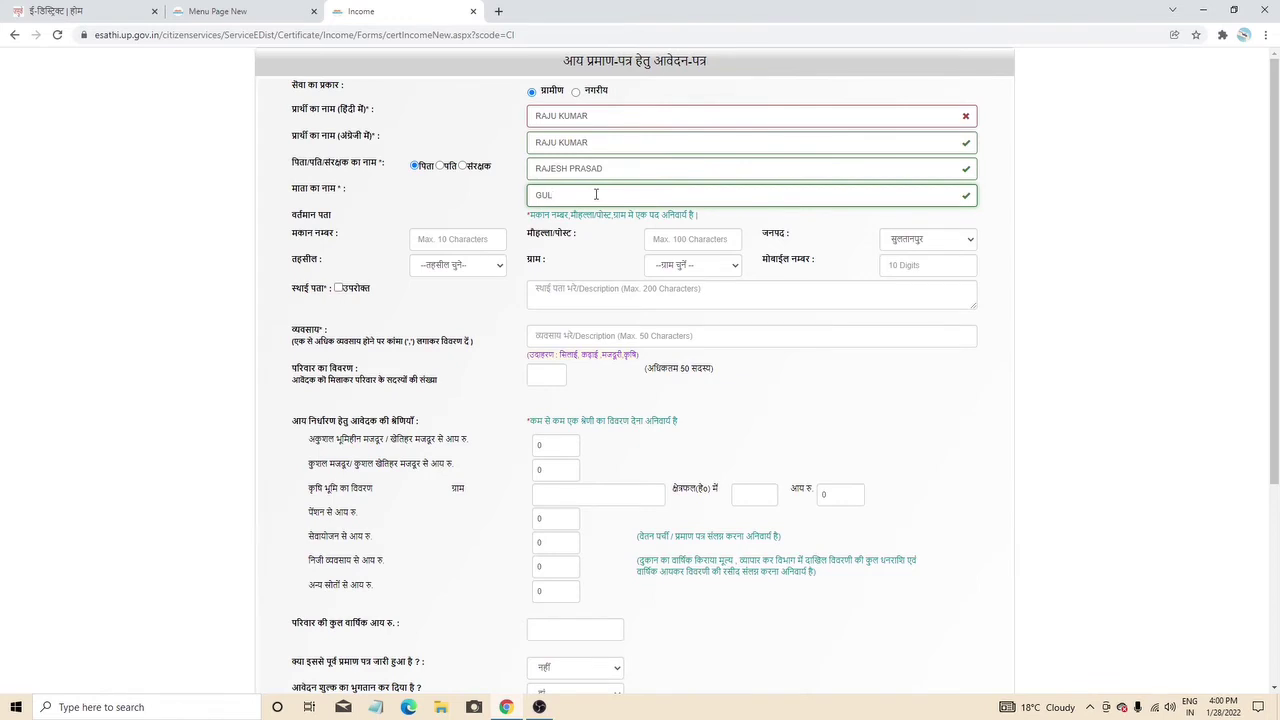
left_click(429, 241)
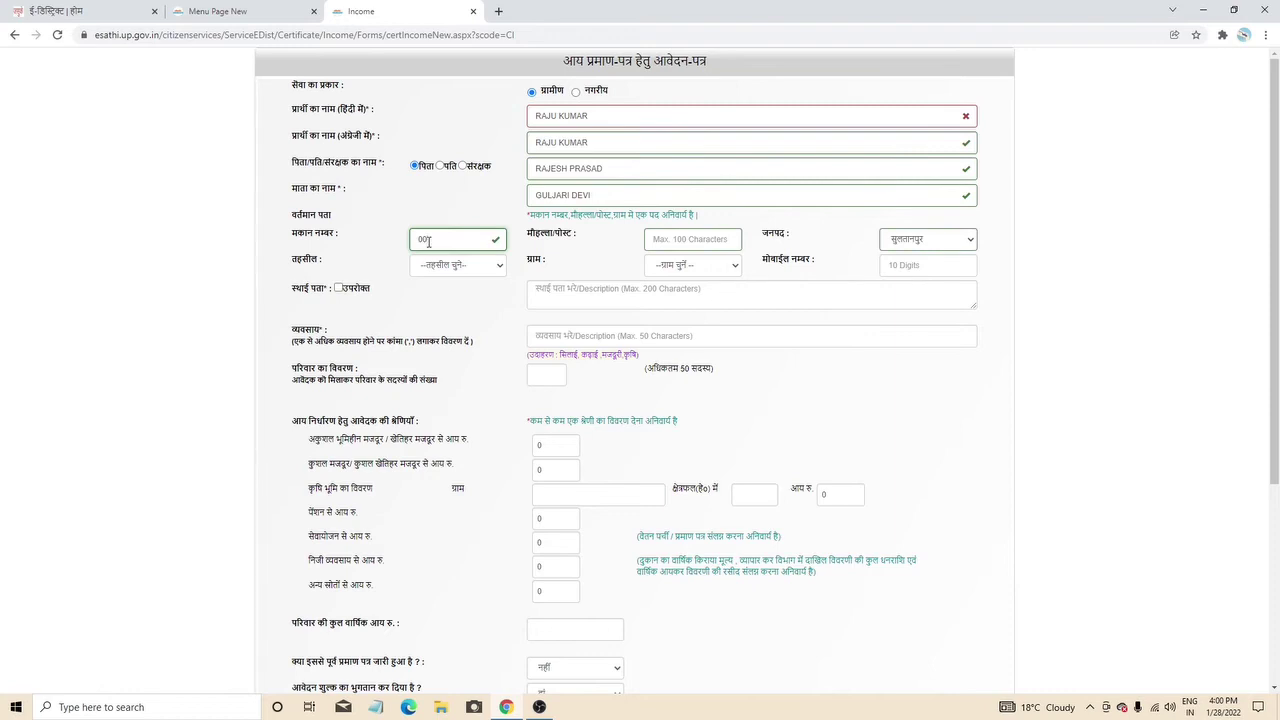
- Fill in the locality entry and the mobile number field
left_click(688, 237)
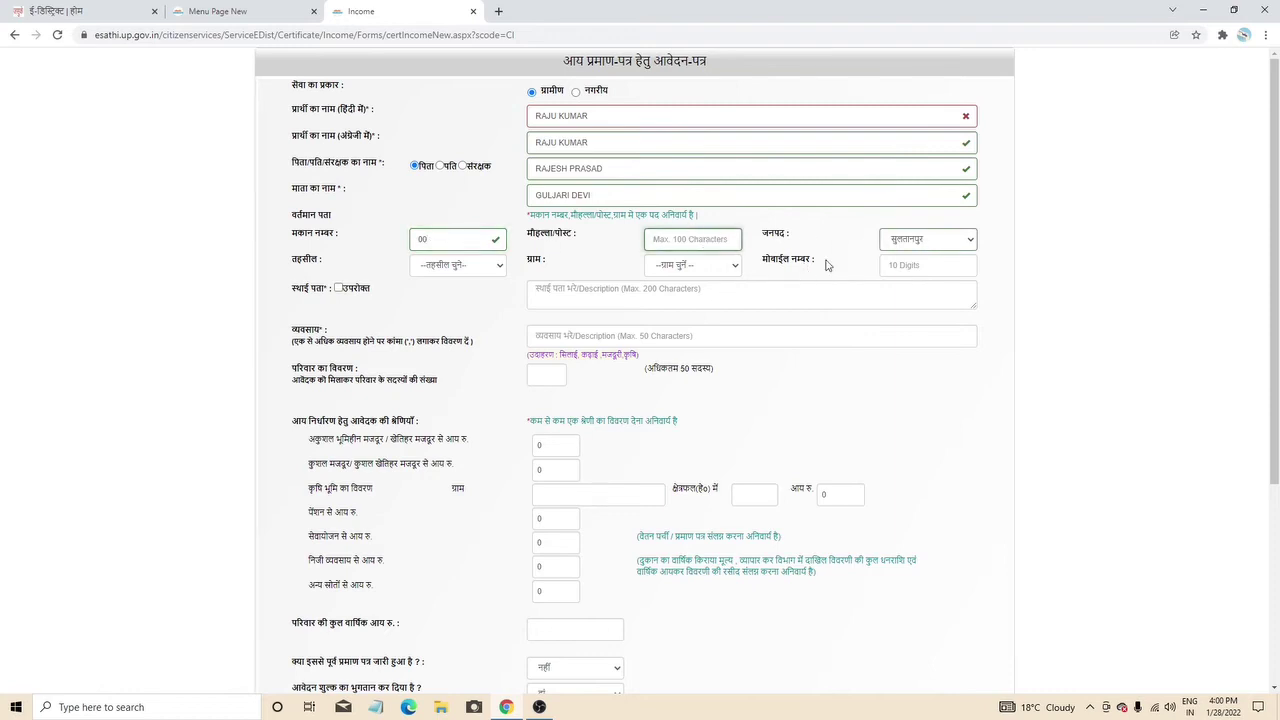
left_click(914, 266)
type("000000000")
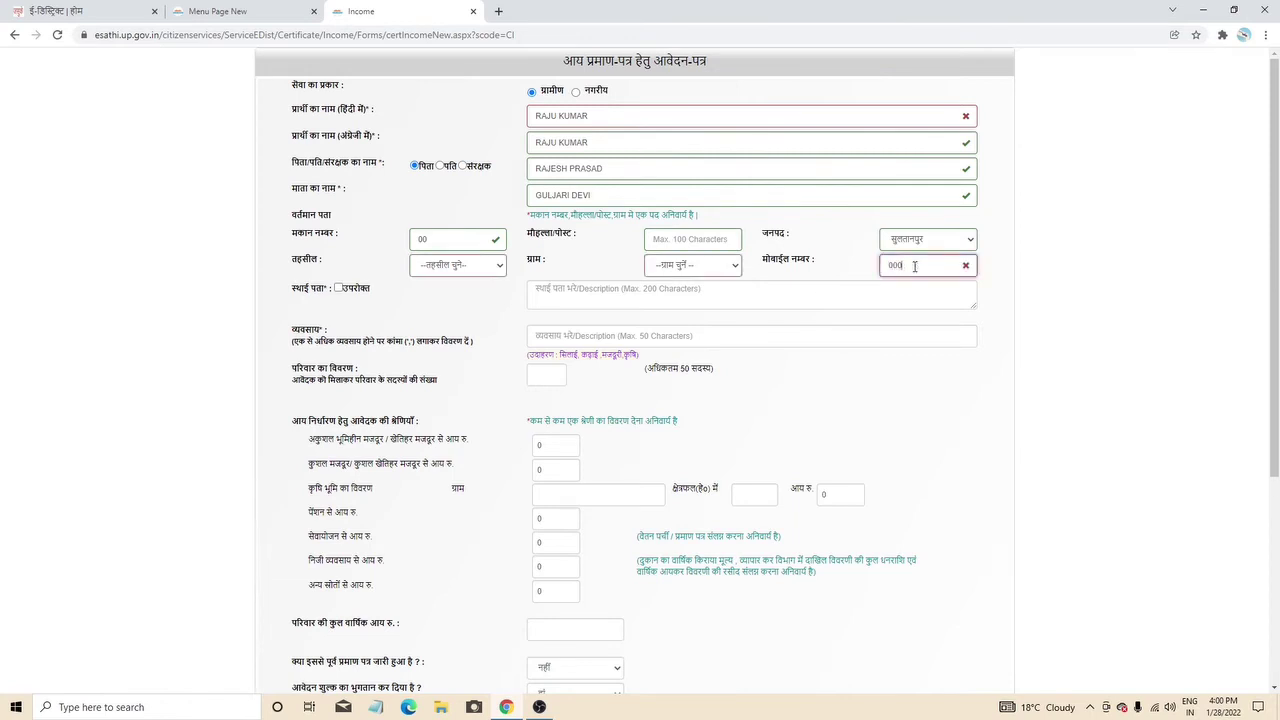
- Choose tehsil कादीपुर and village अमरेमउ, and copy the current address as permanent address
left_click(716, 266)
left_click(436, 270)
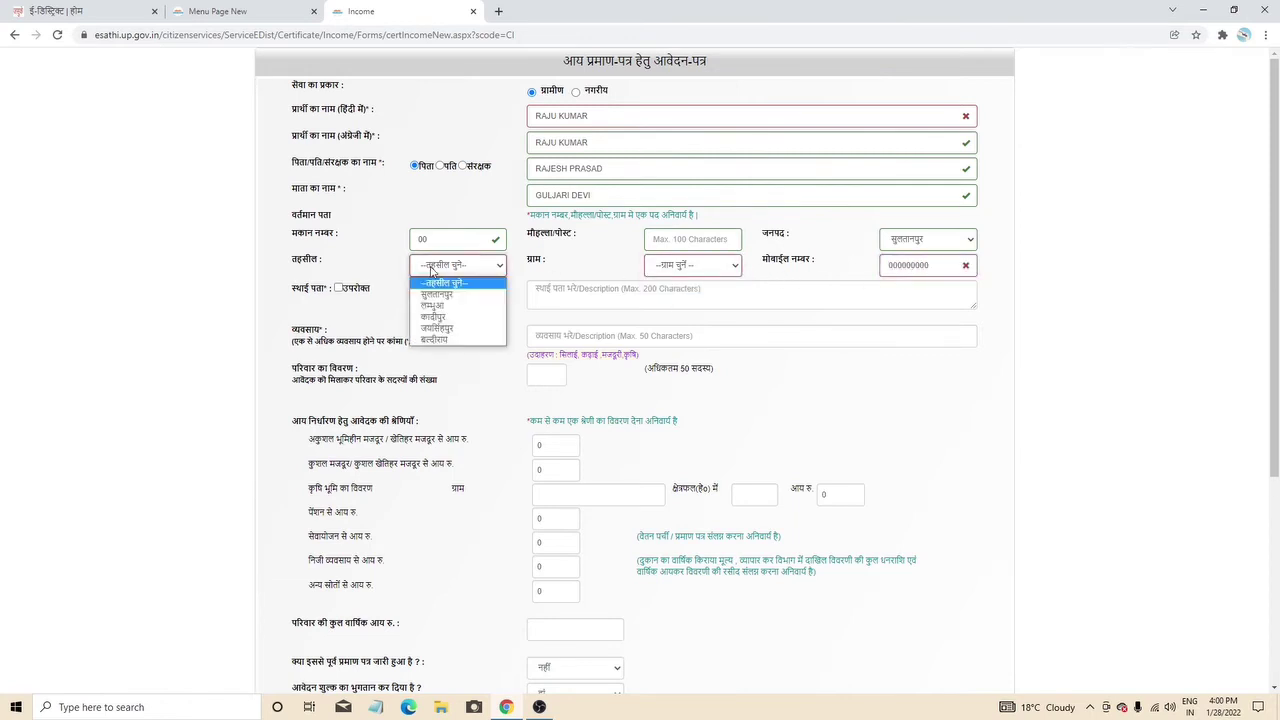
left_click(456, 317)
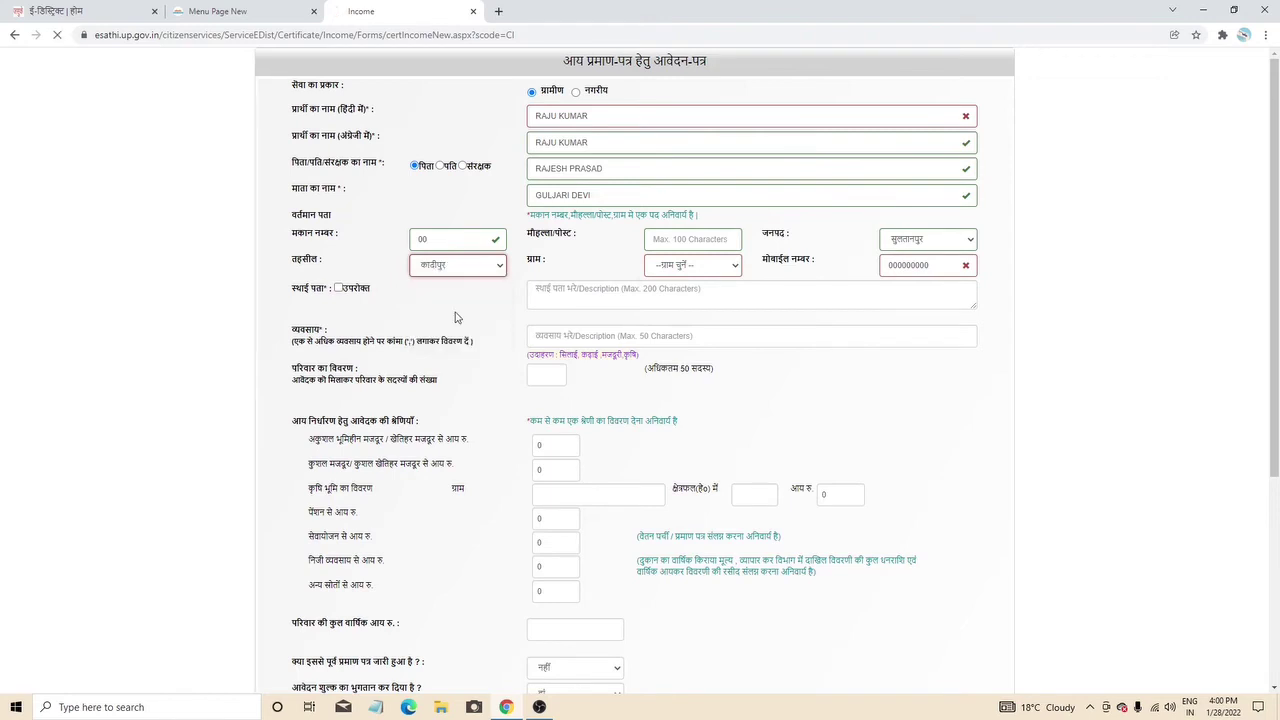
left_click(688, 268)
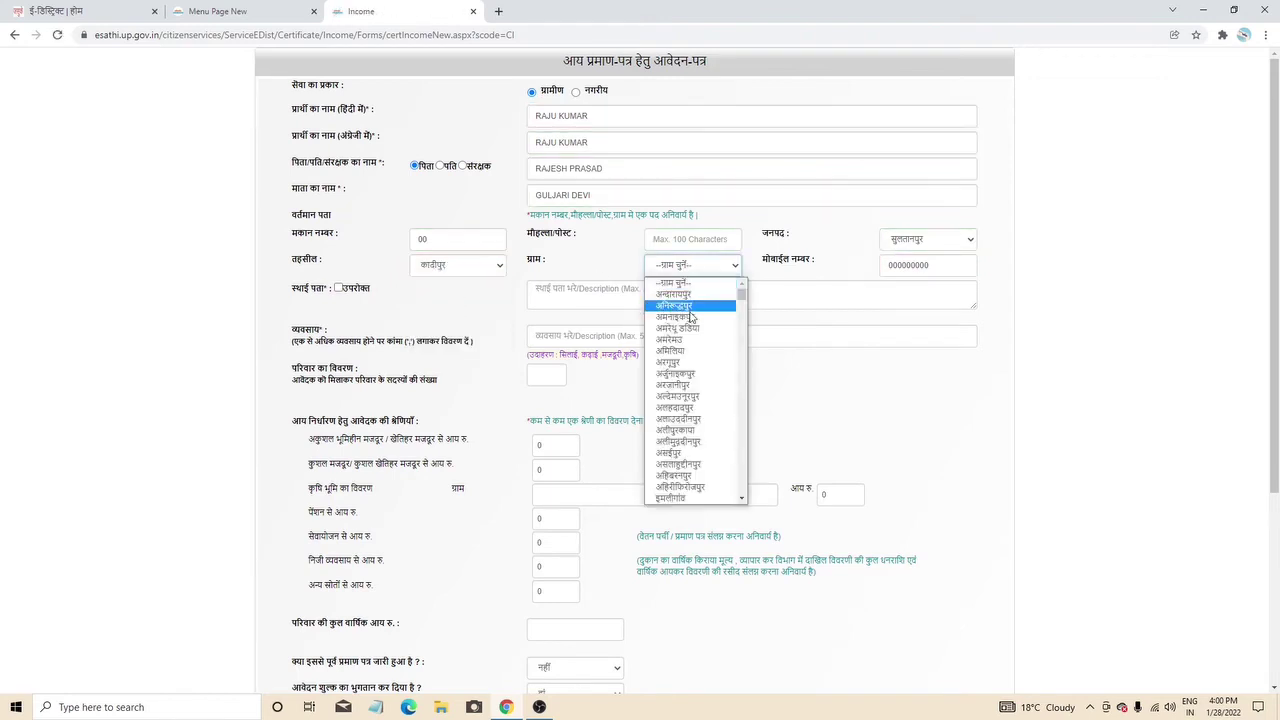
left_click(686, 342)
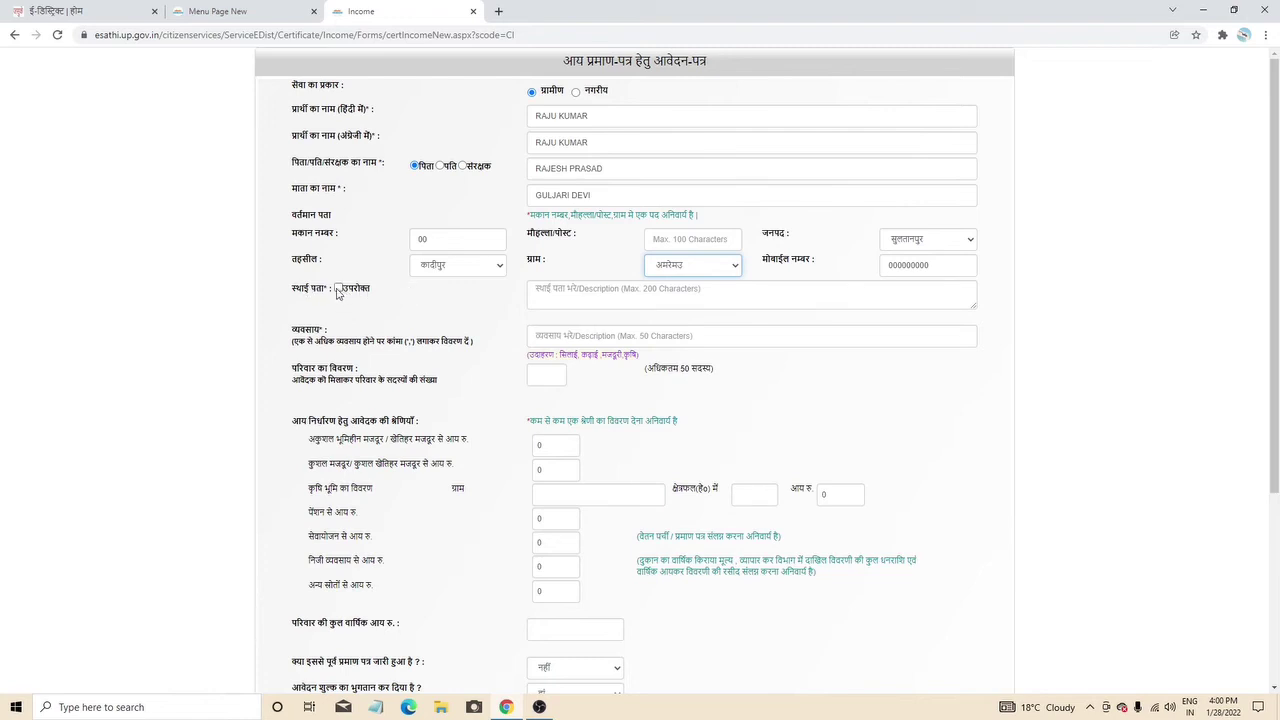
left_click(552, 288)
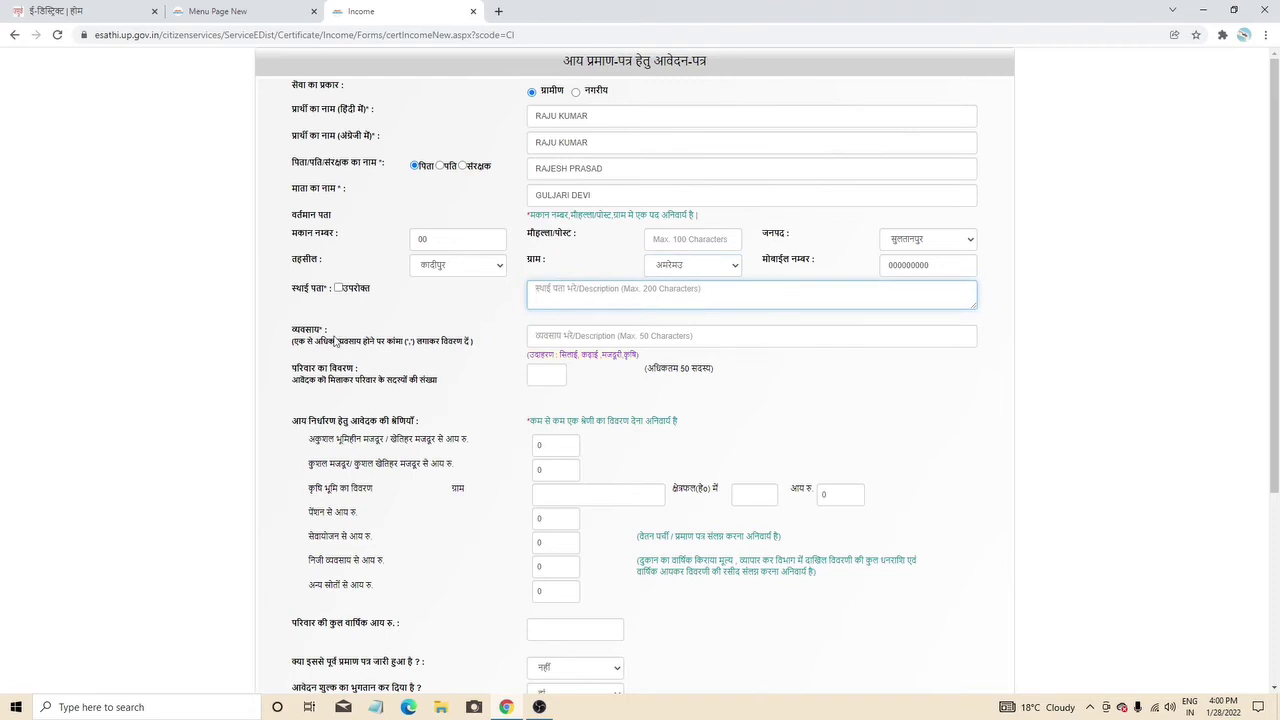
left_click(339, 289)
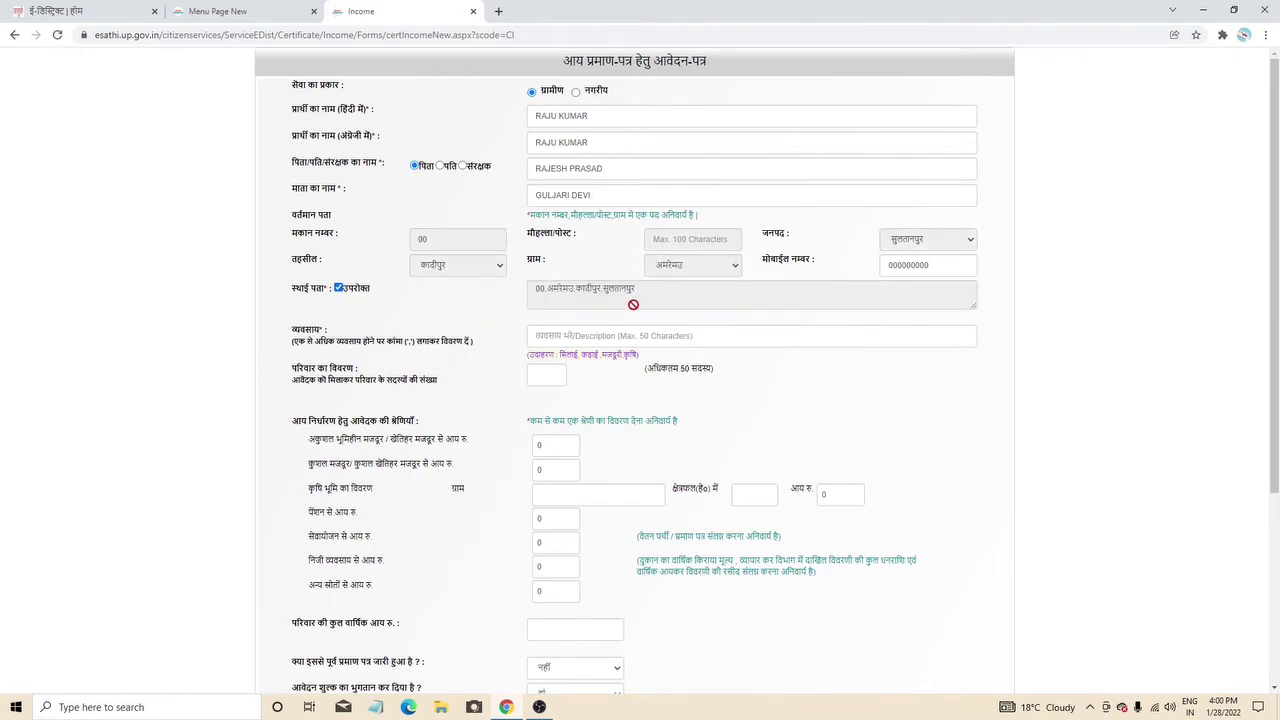
- Copy the example word कृषि and paste it into the व्यवसाय occupation field
scroll(520, 290, "down", 2)
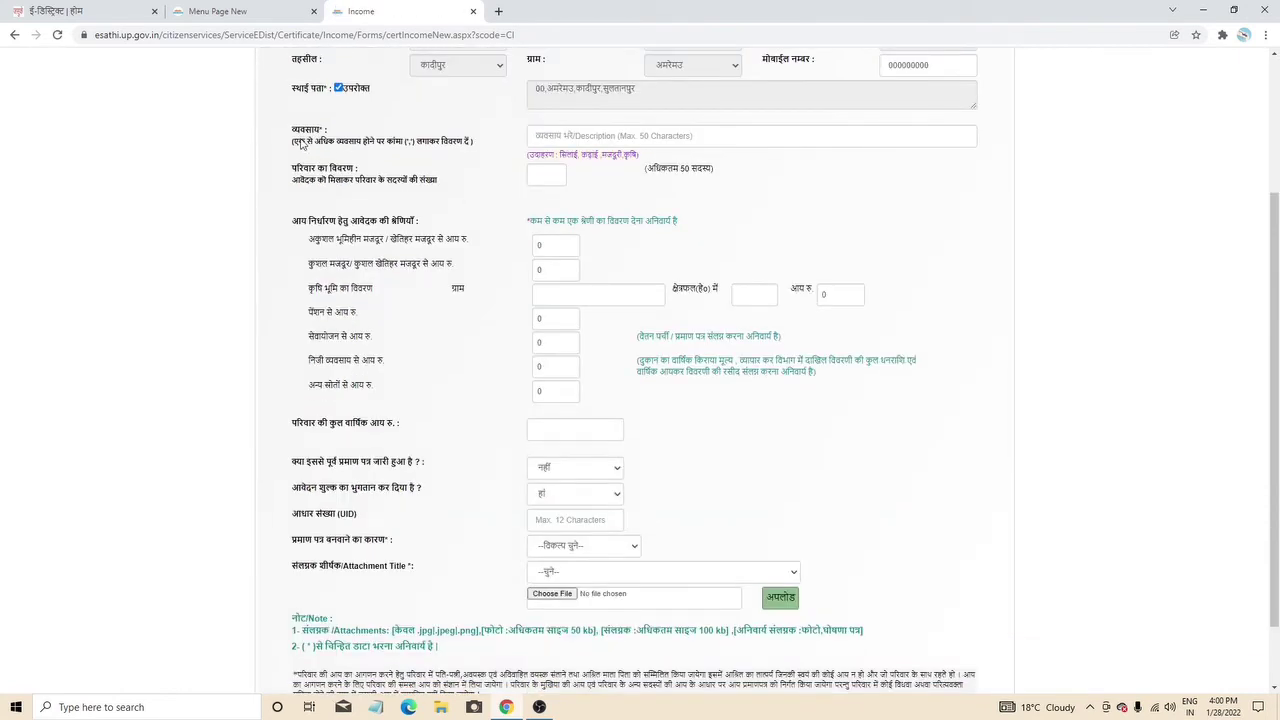
left_click(621, 135)
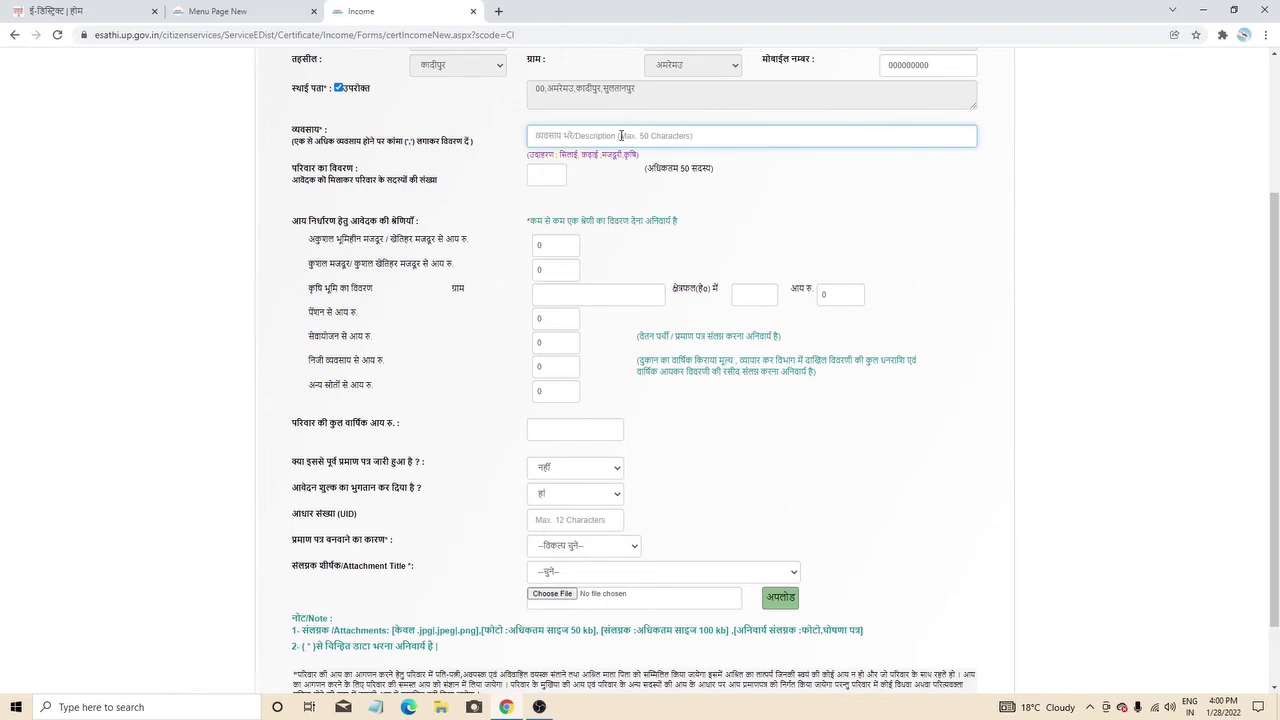
mouse_move(617, 154)
left_mouse_down()
mouse_move(599, 154)
mouse_move(636, 154)
mouse_move(623, 154)
left_mouse_up()
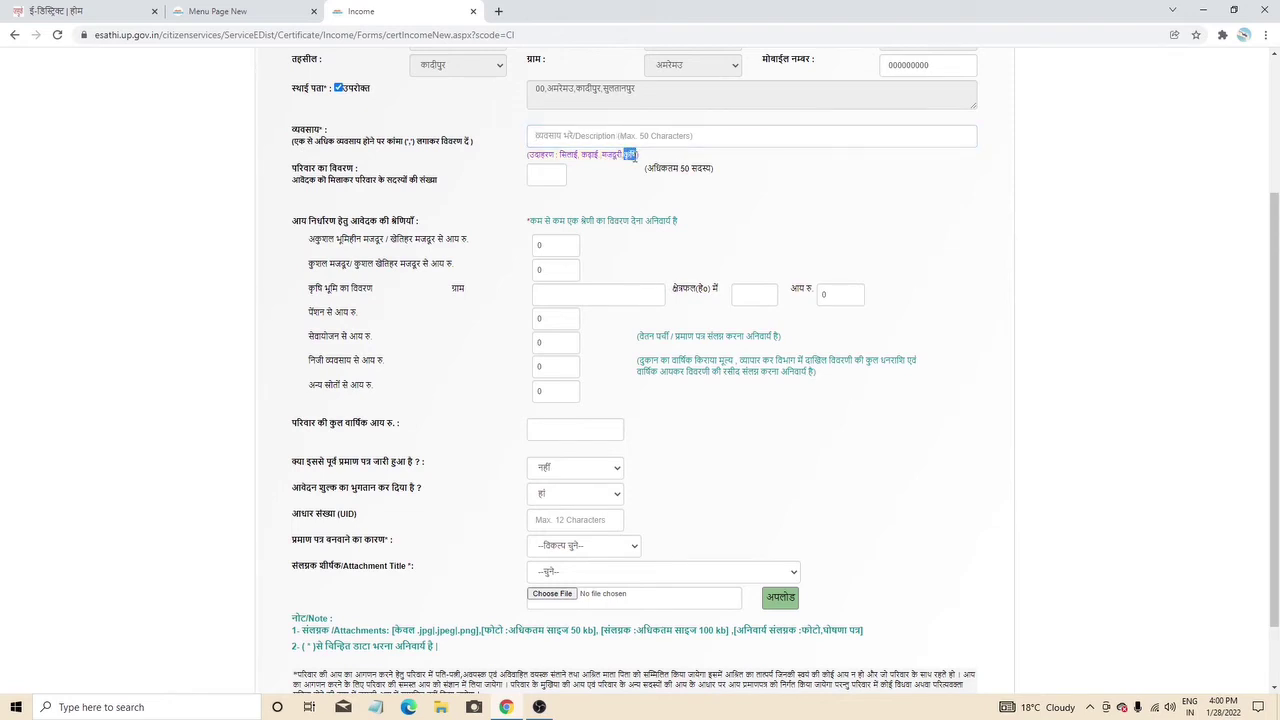
right_click(630, 155)
left_click(648, 169)
right_click(578, 137)
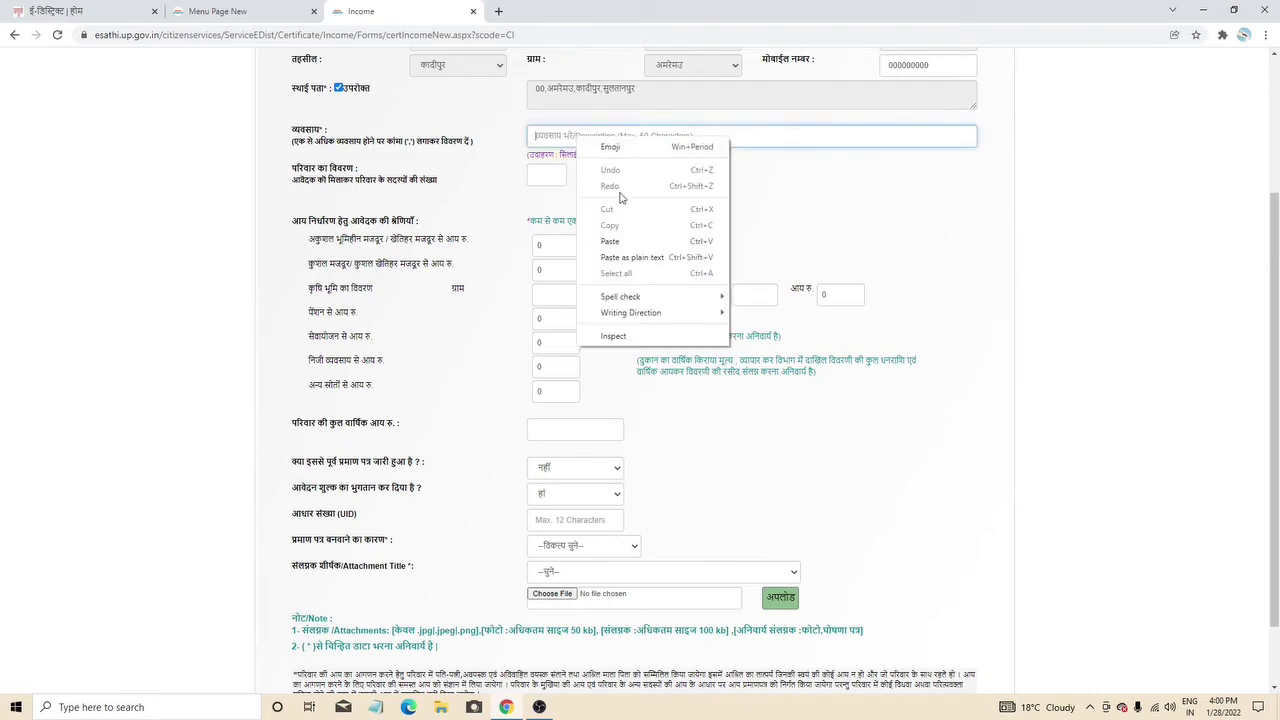
left_click(610, 241)
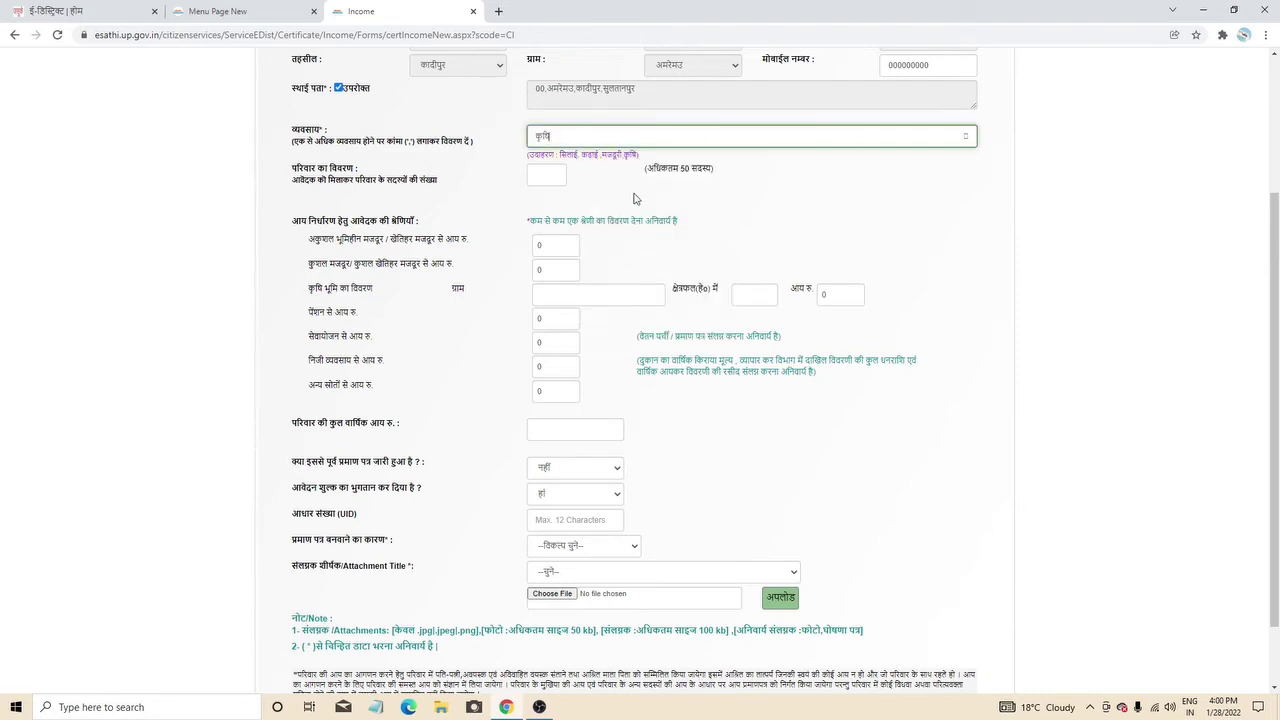
- Set the number of family members to 1, correcting the initial 5
left_click(547, 173)
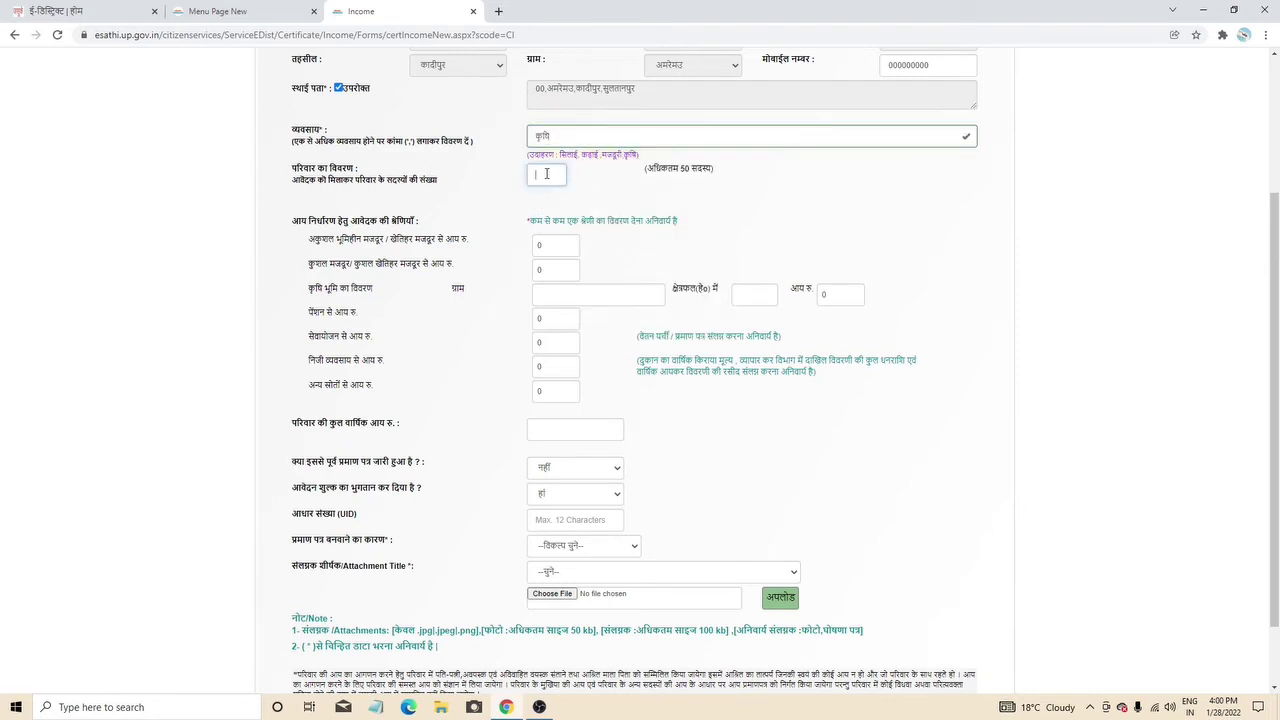
type("5")
left_click(610, 222)
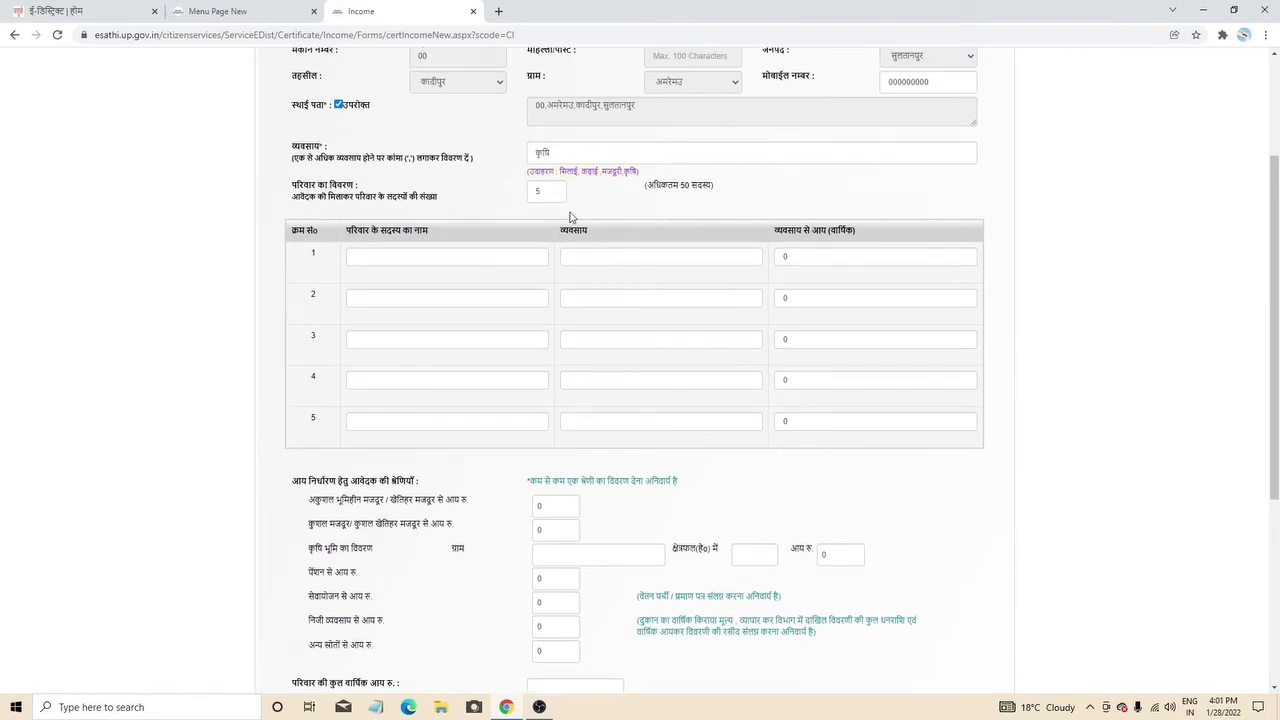
left_click(387, 380)
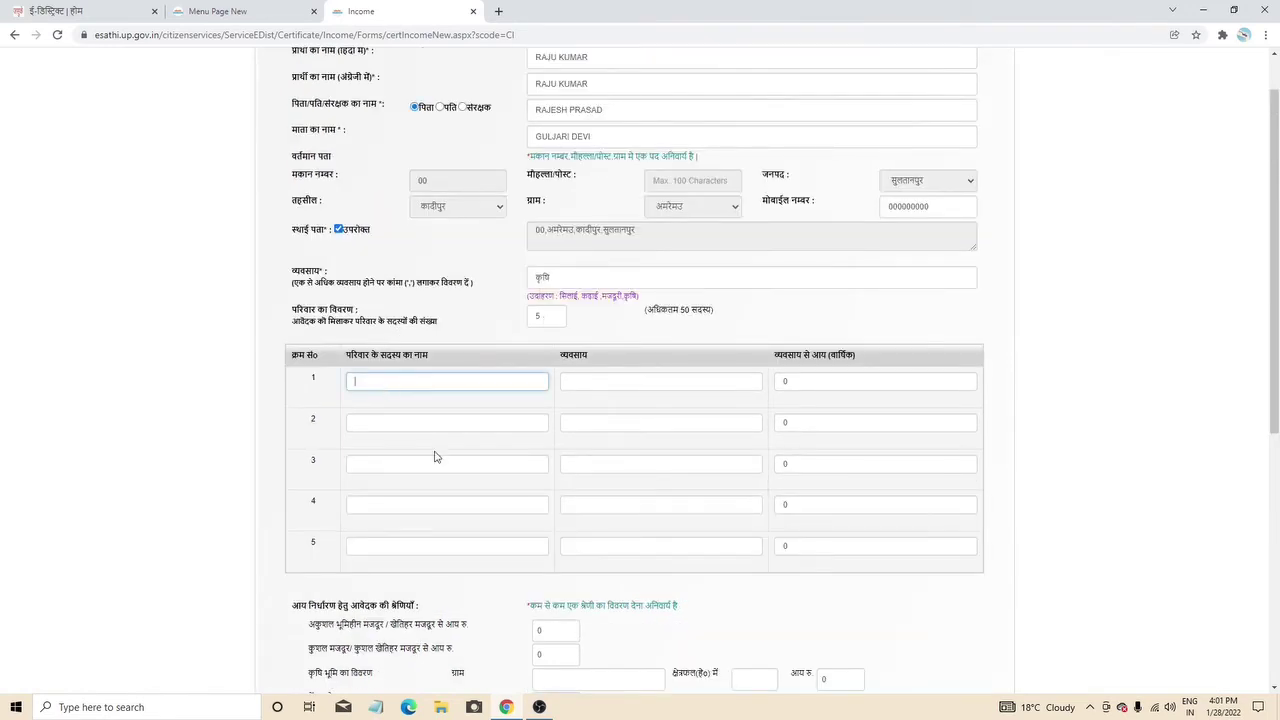
left_click(433, 440)
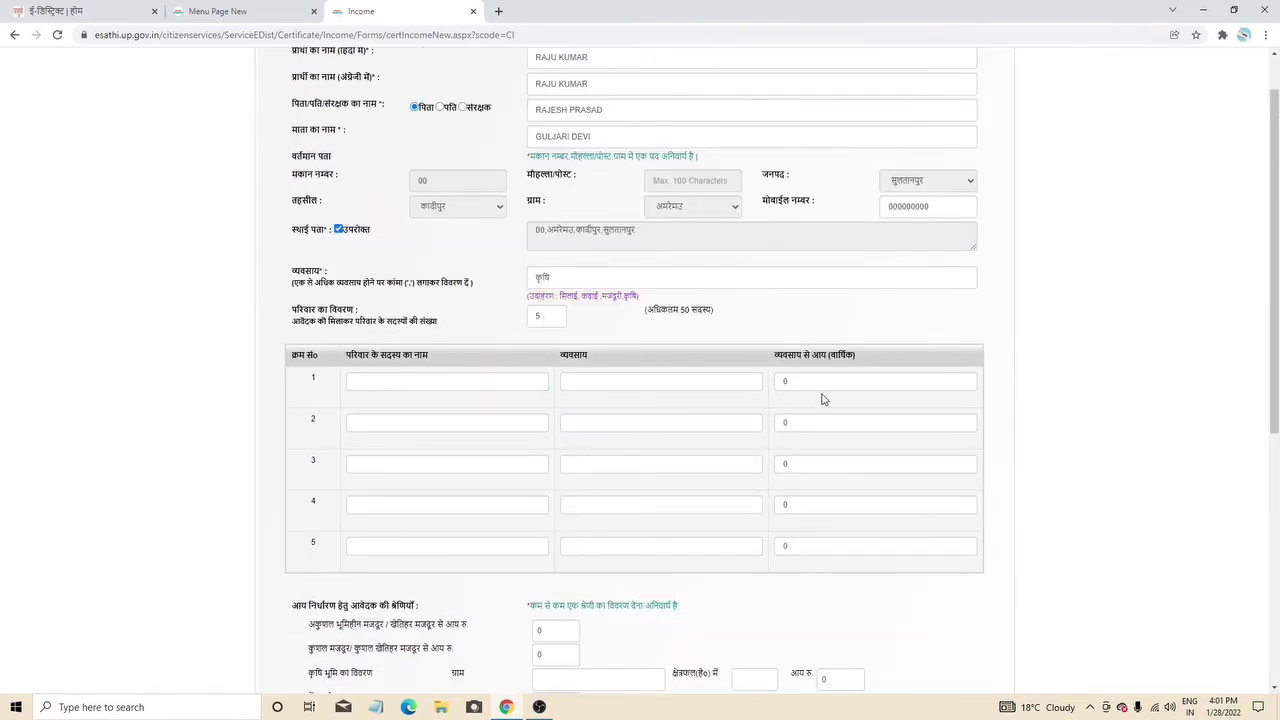
double_click(546, 316)
type("1")
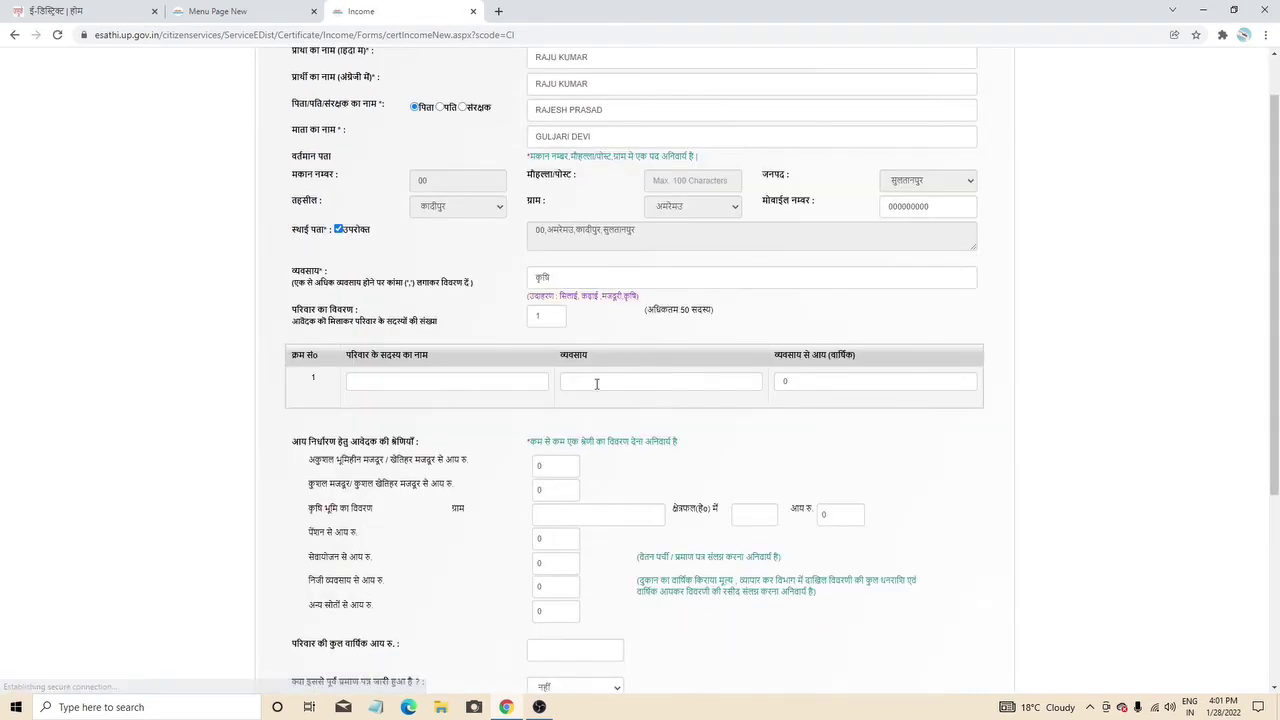
- Fill the member row with the member's name and occupation कृषि
scroll(437, 340, "down", 1)
left_click(426, 313)
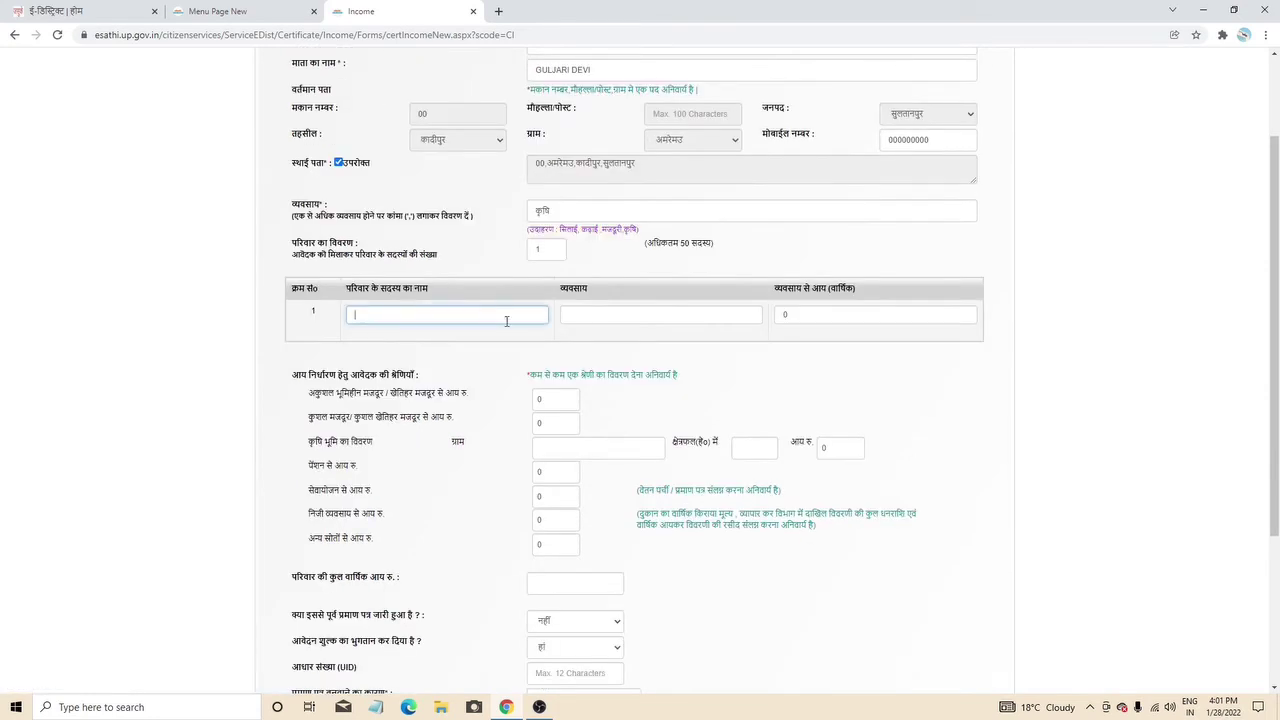
left_click(739, 317)
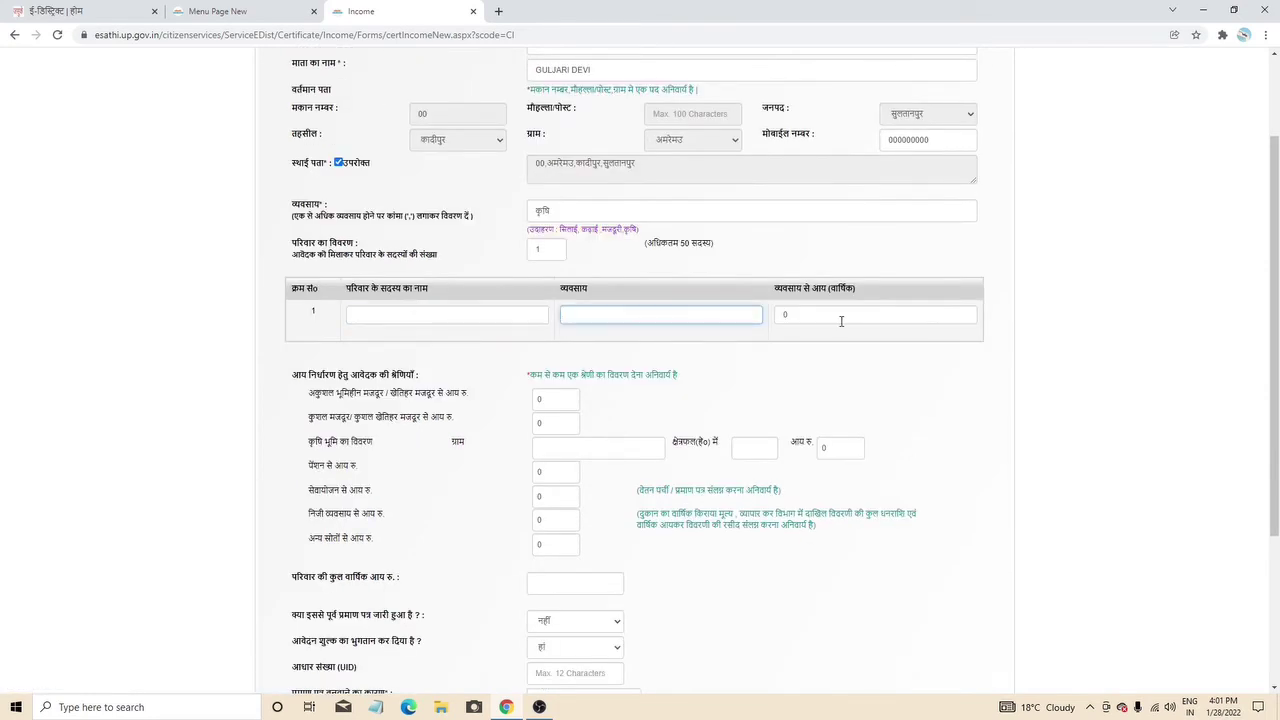
right_click(608, 318)
left_click(652, 428)
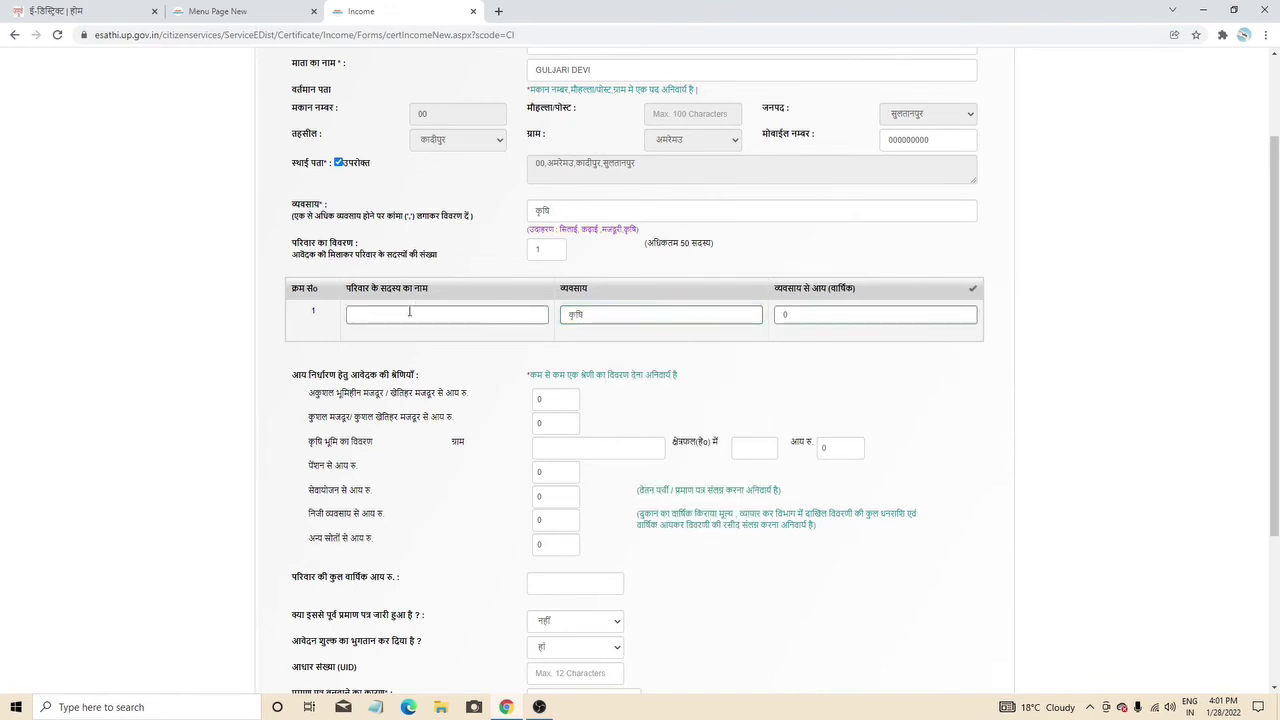
left_click(409, 312)
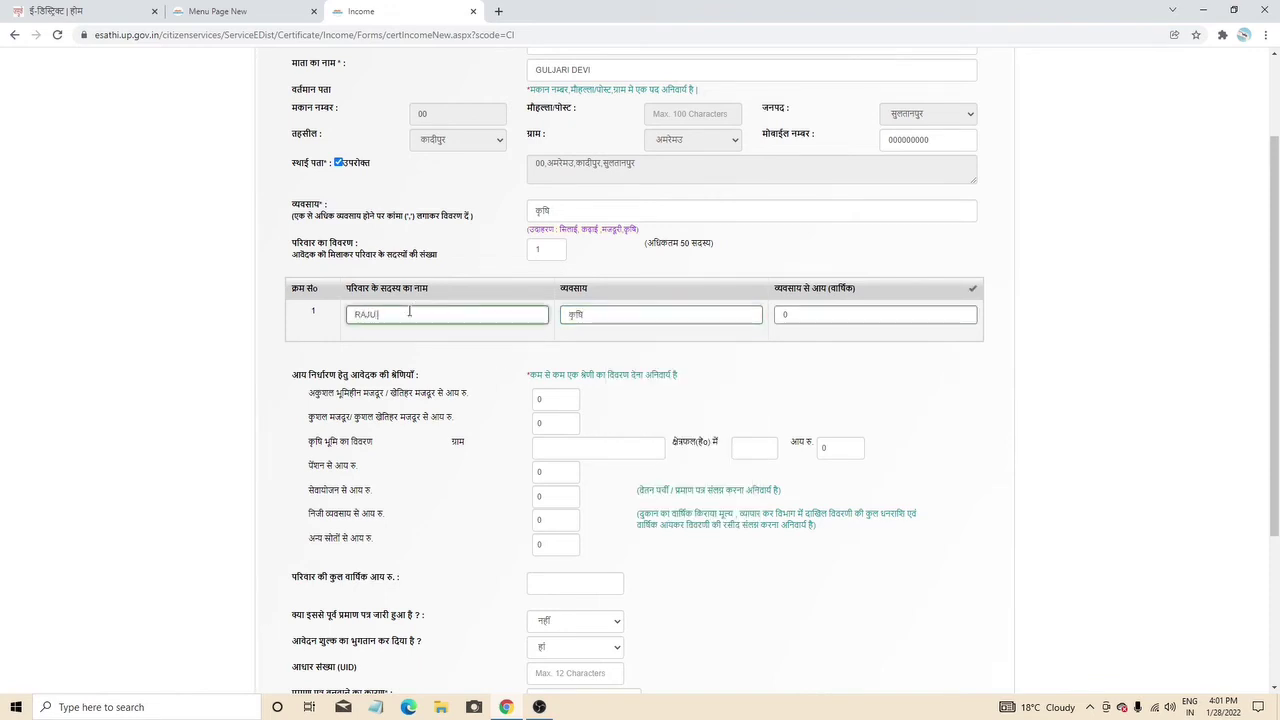
left_click(779, 316)
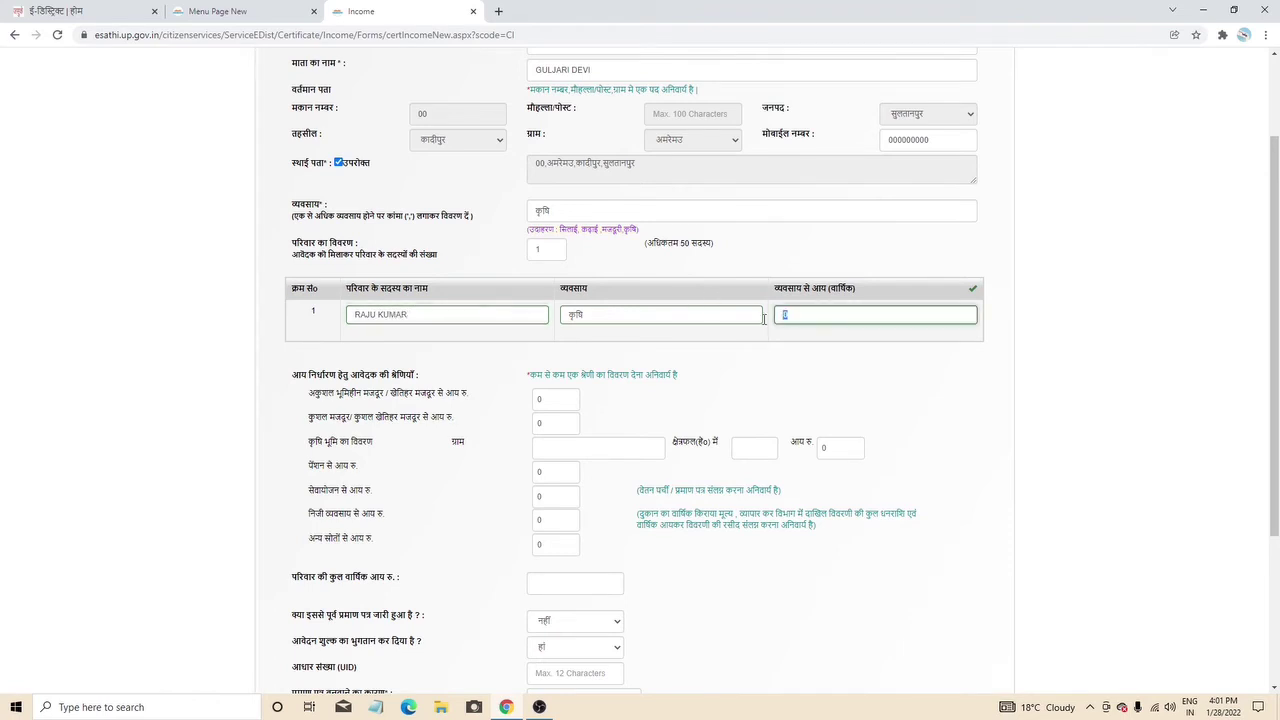
- Enter 25000 as the family member's annual income
type("25000")
left_click(783, 401)
scroll(686, 374, "down", 2)
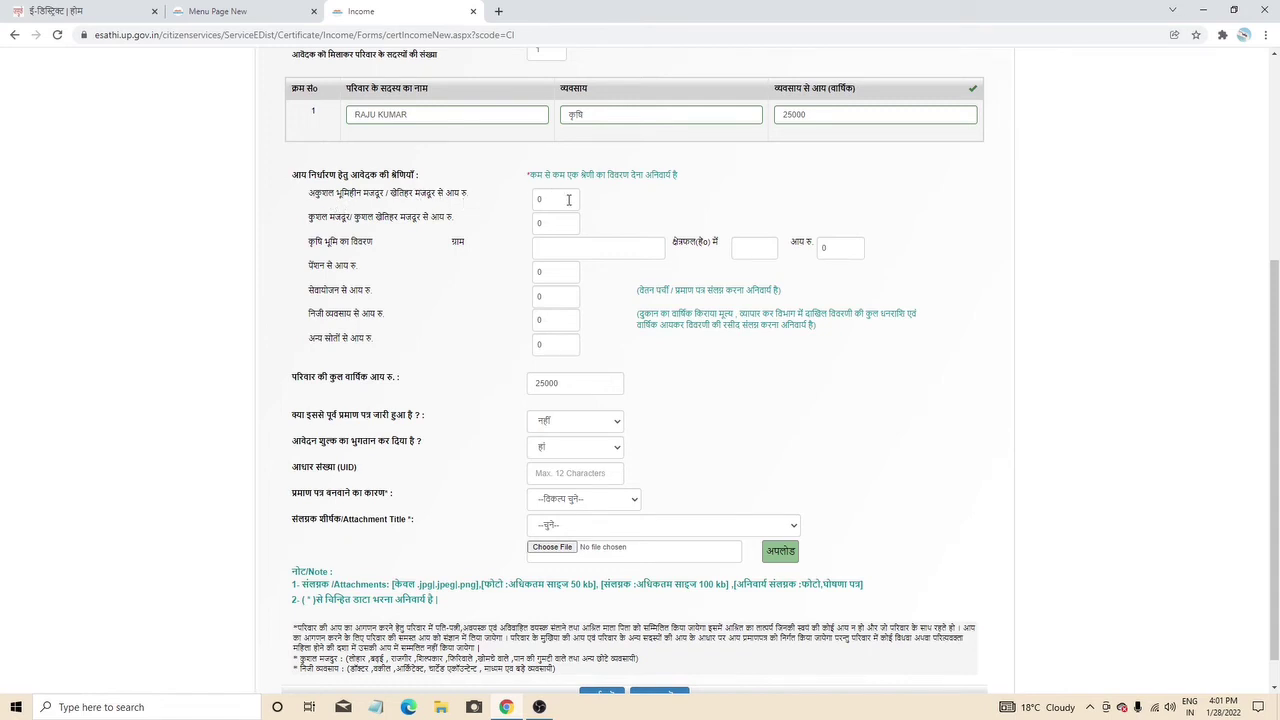
- Edit the landless-labourer income entry, then move through the pension, farmland village and area fields
left_click(567, 200)
type("1")
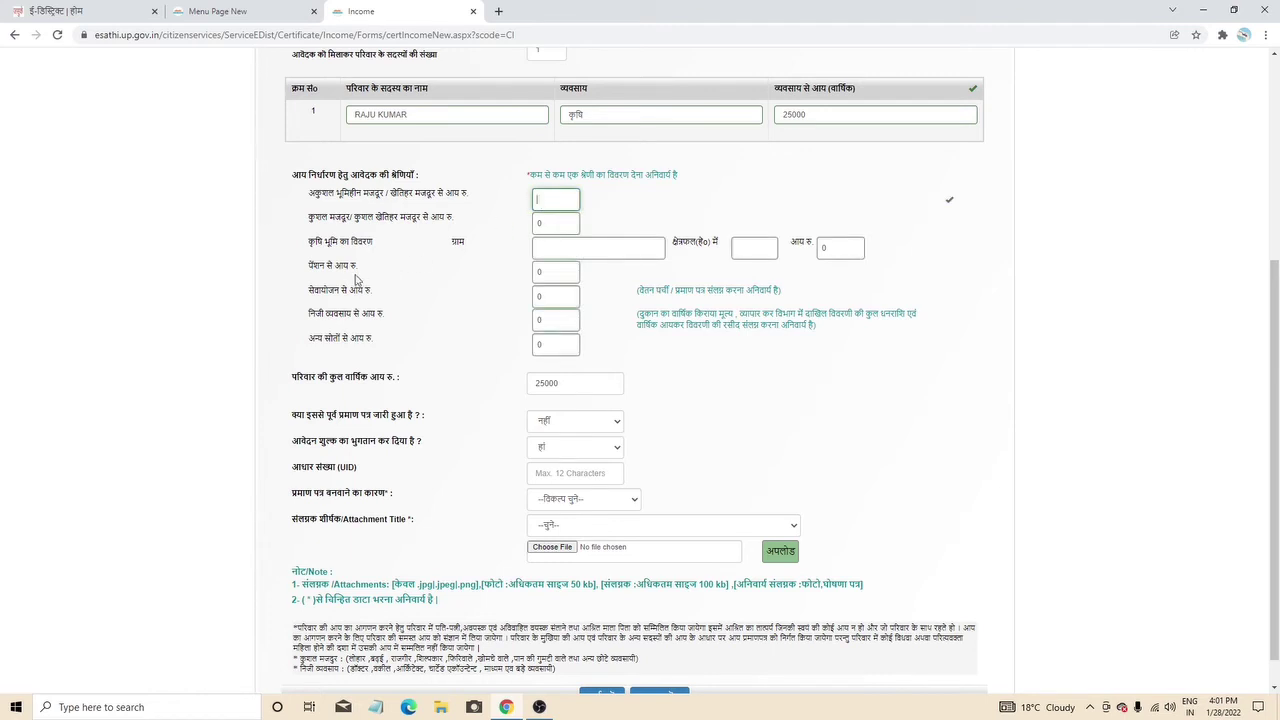
left_click(560, 273)
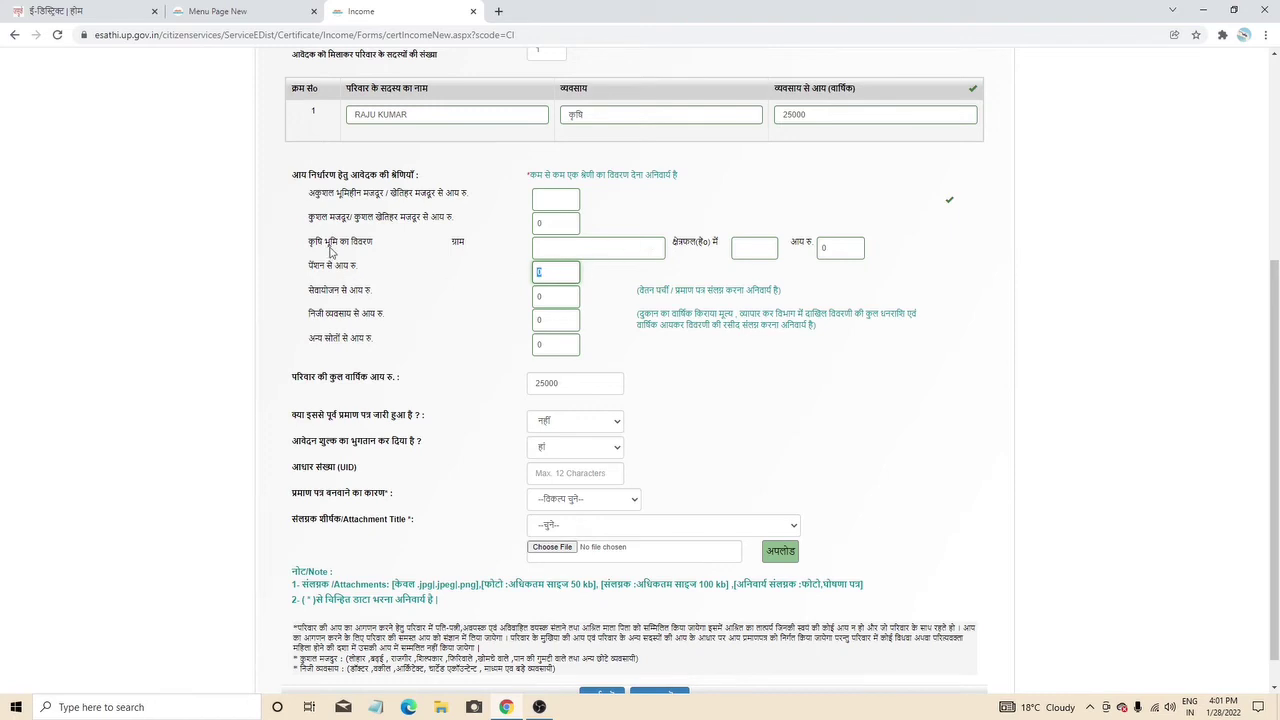
left_click(575, 243)
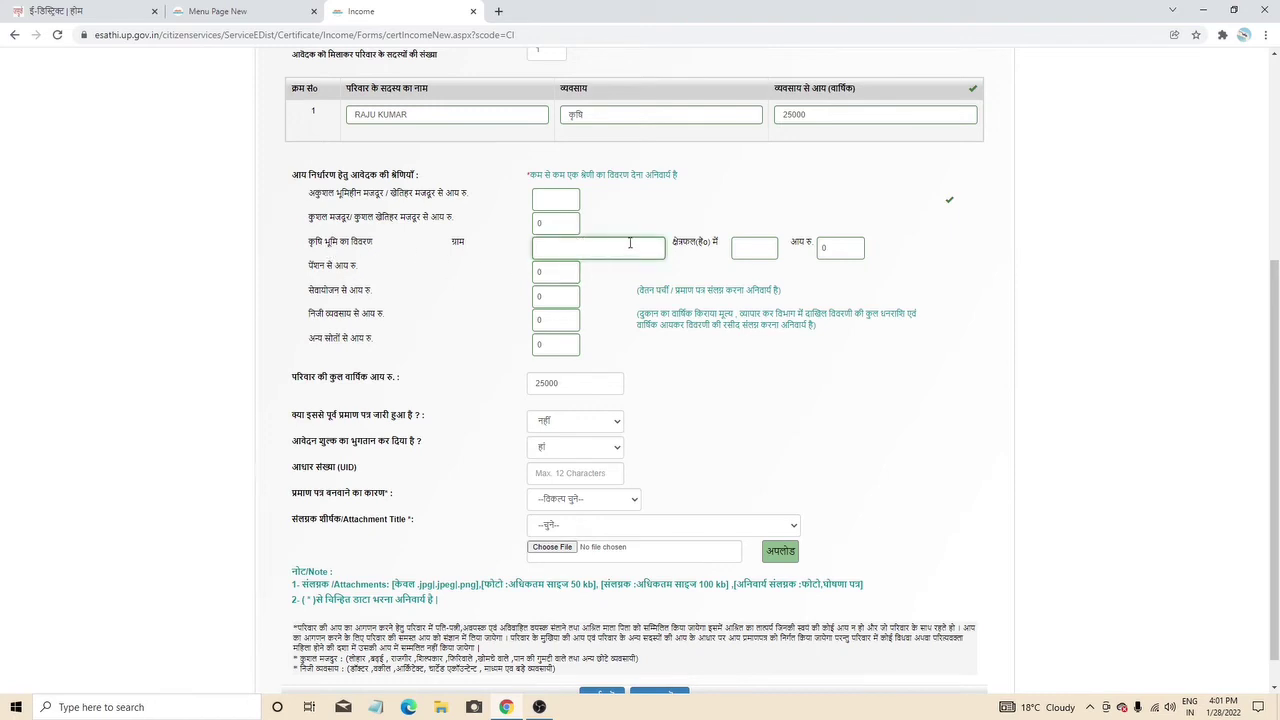
left_click(760, 247)
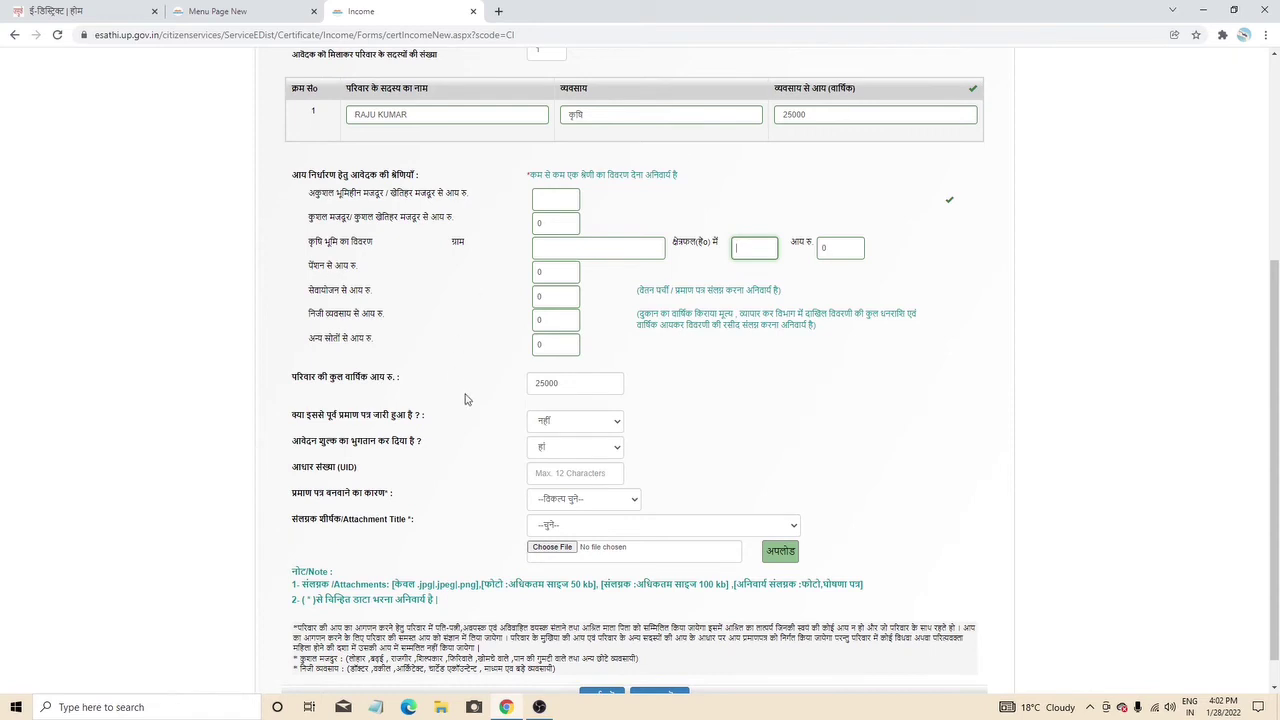
- Answer नहीं to both previous certificate issued and application fee paid
scroll(465, 403, "down", 1)
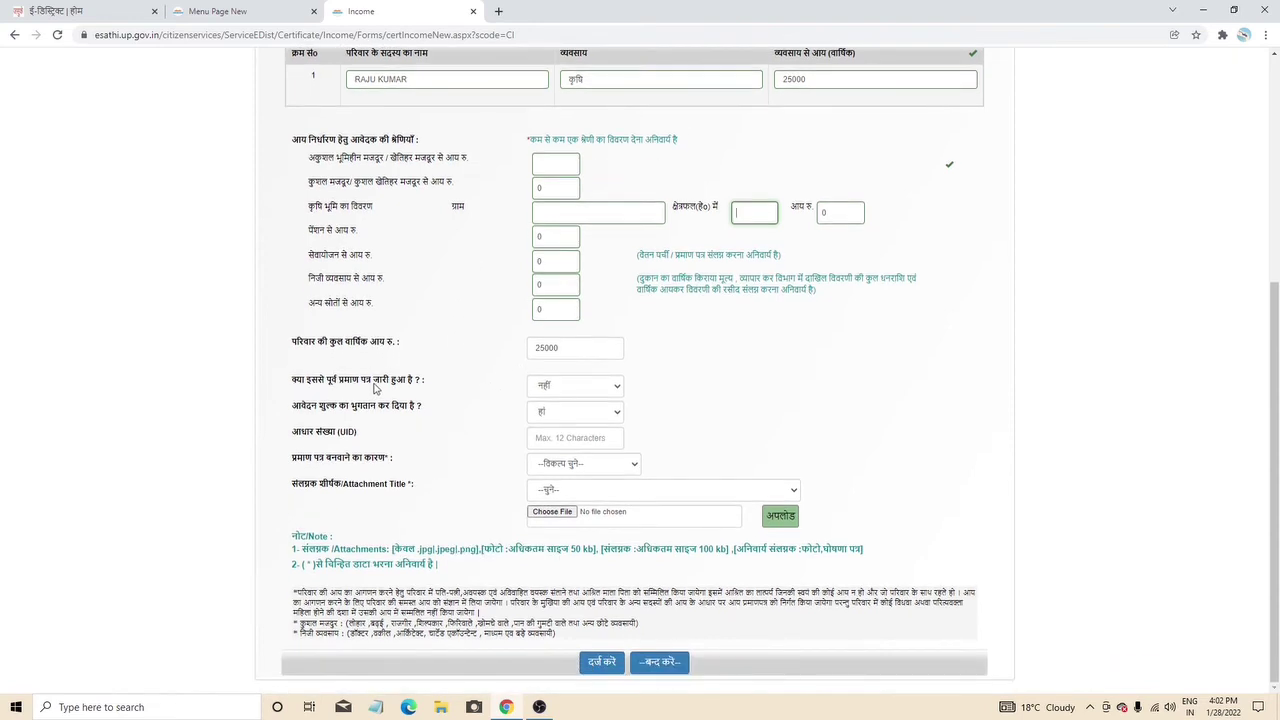
left_click(563, 394)
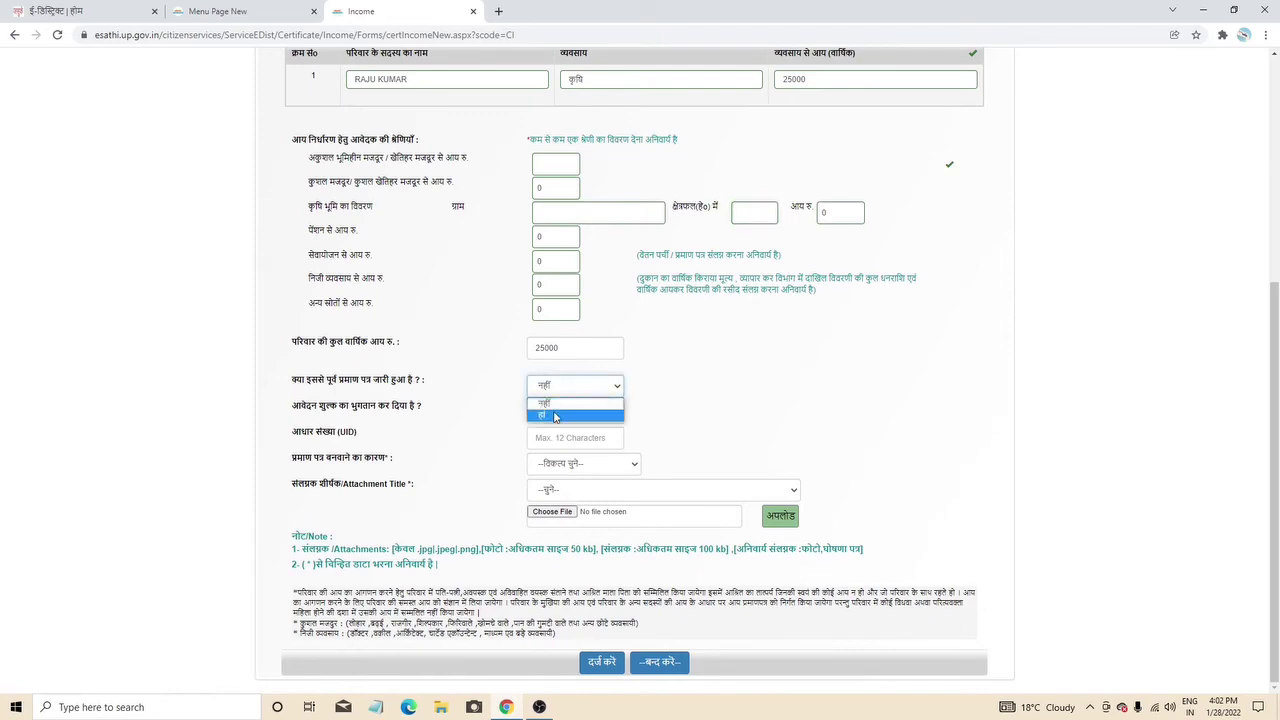
left_click(557, 417)
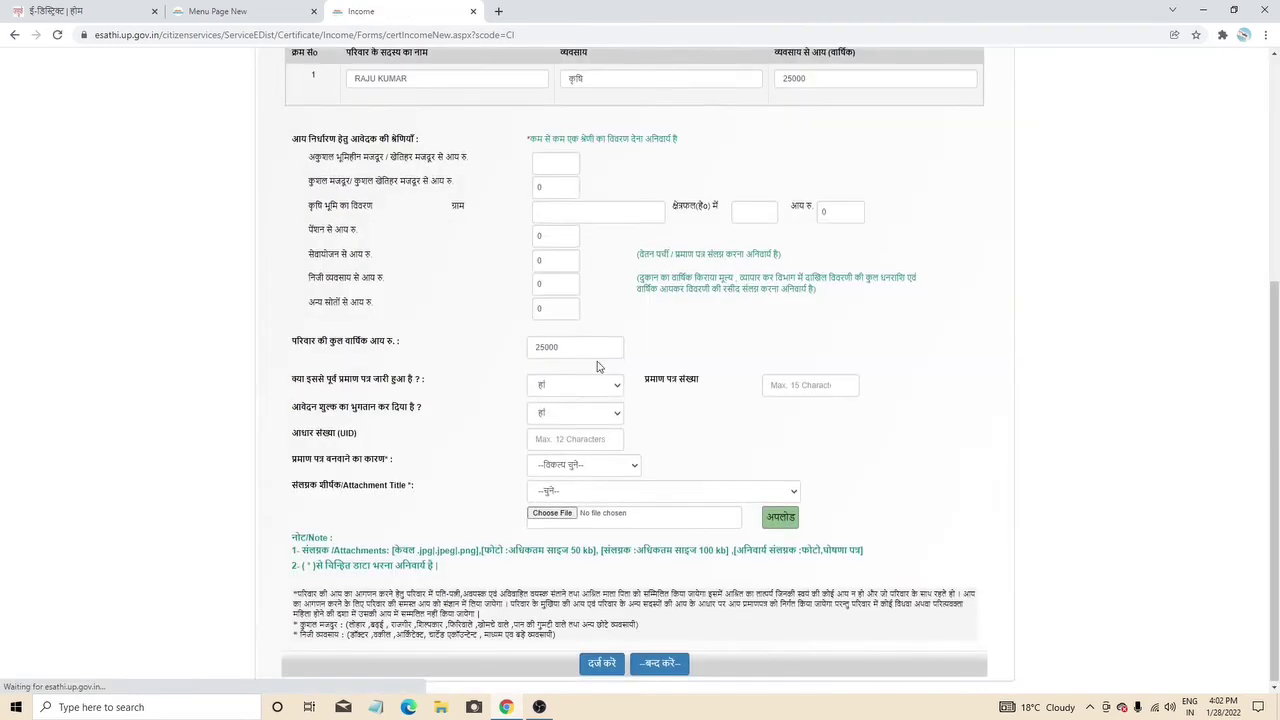
scroll(515, 352, "up", 2)
scroll(514, 351, "down", 2)
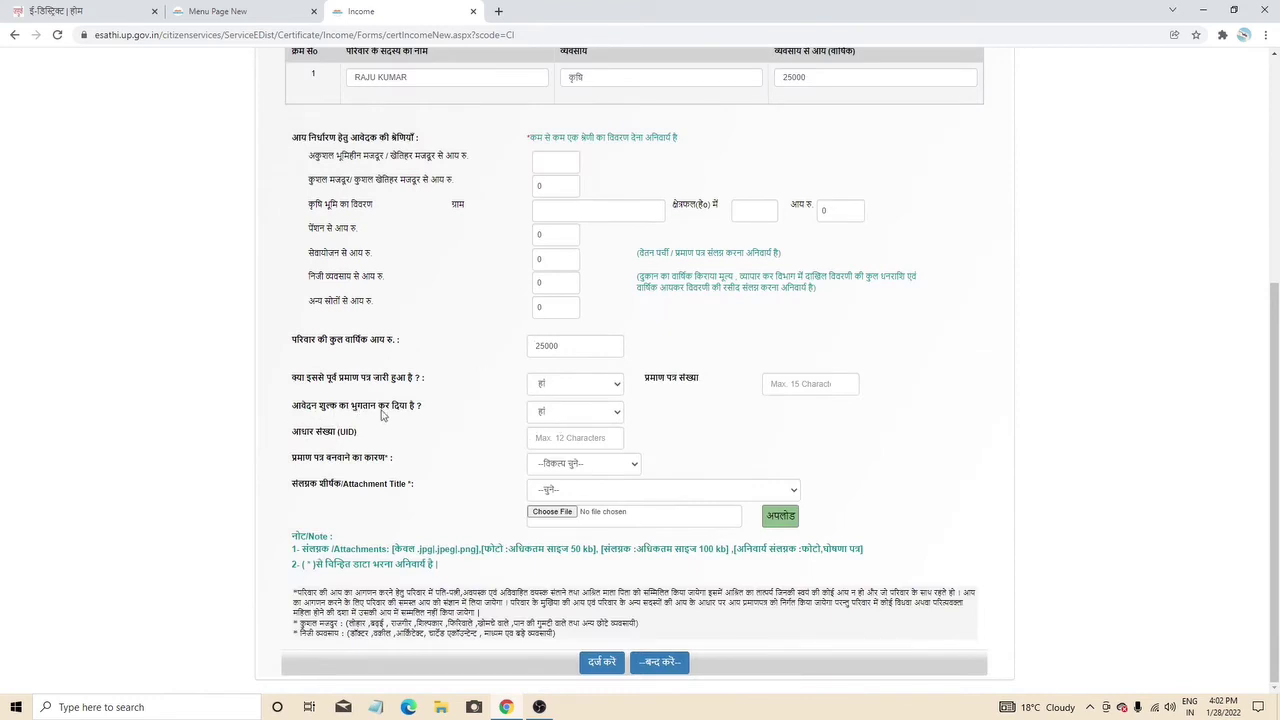
left_click(583, 417)
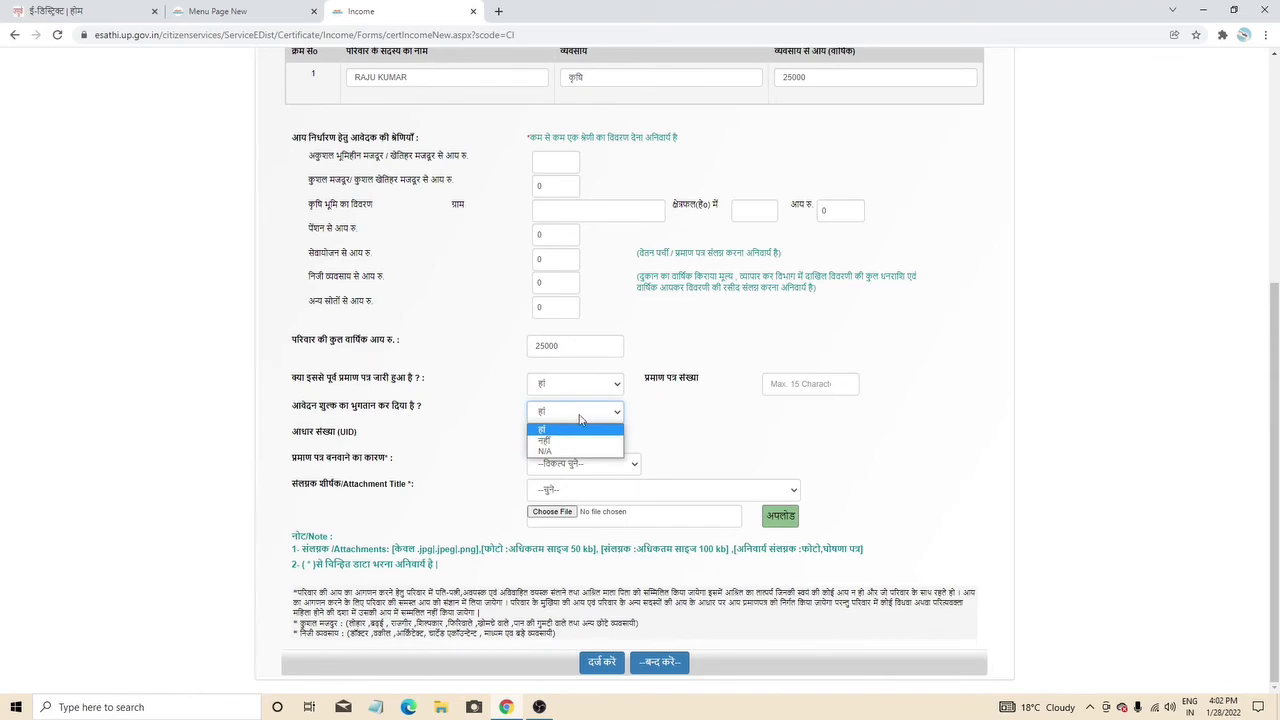
left_click(583, 390)
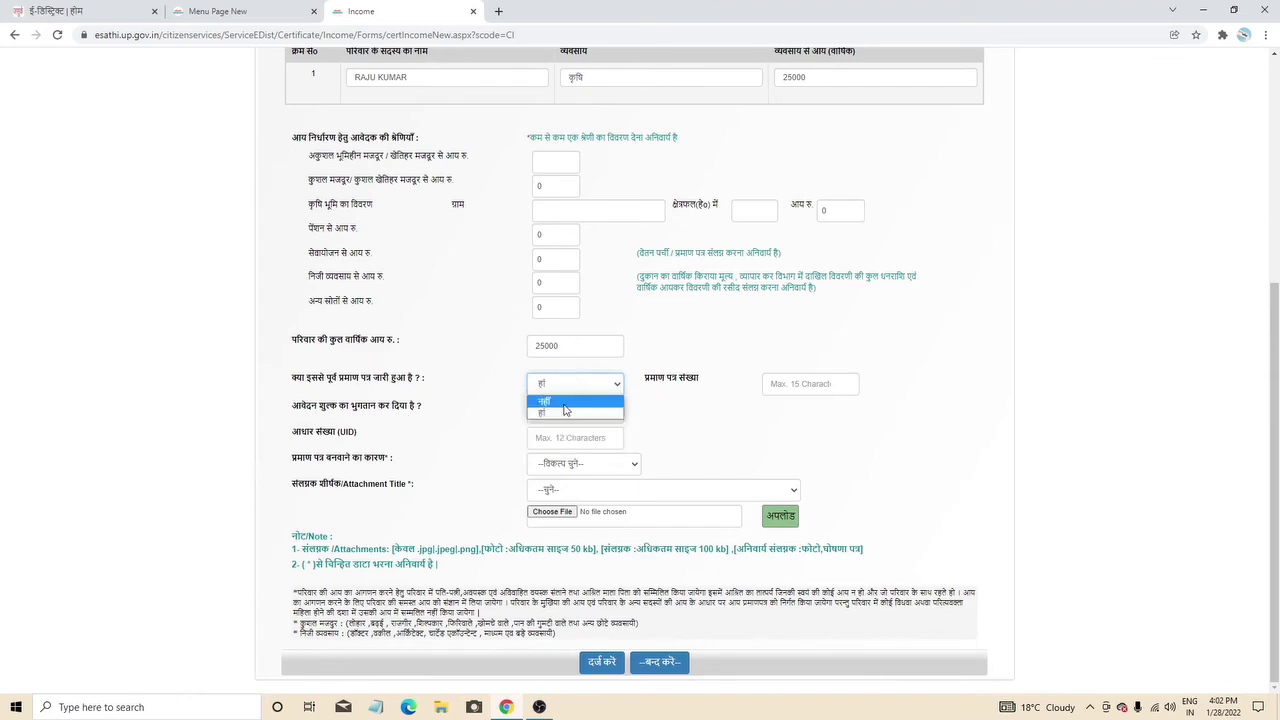
left_click(562, 411)
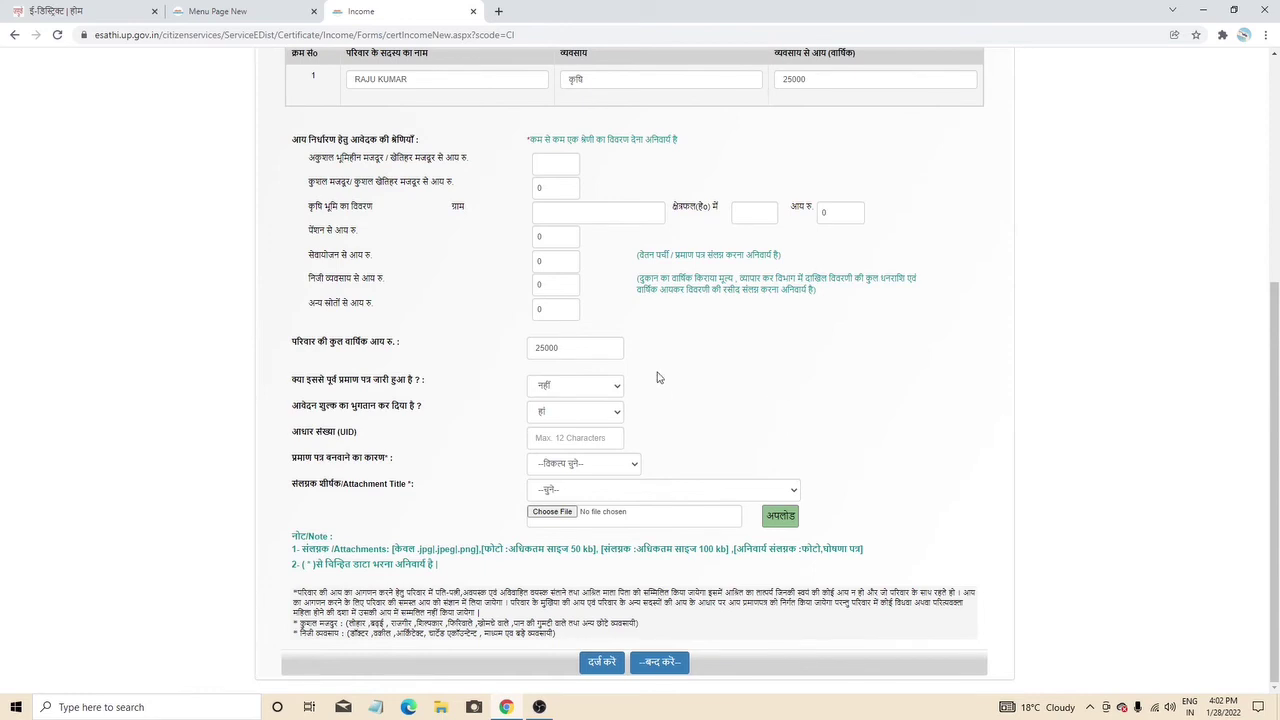
left_click(558, 418)
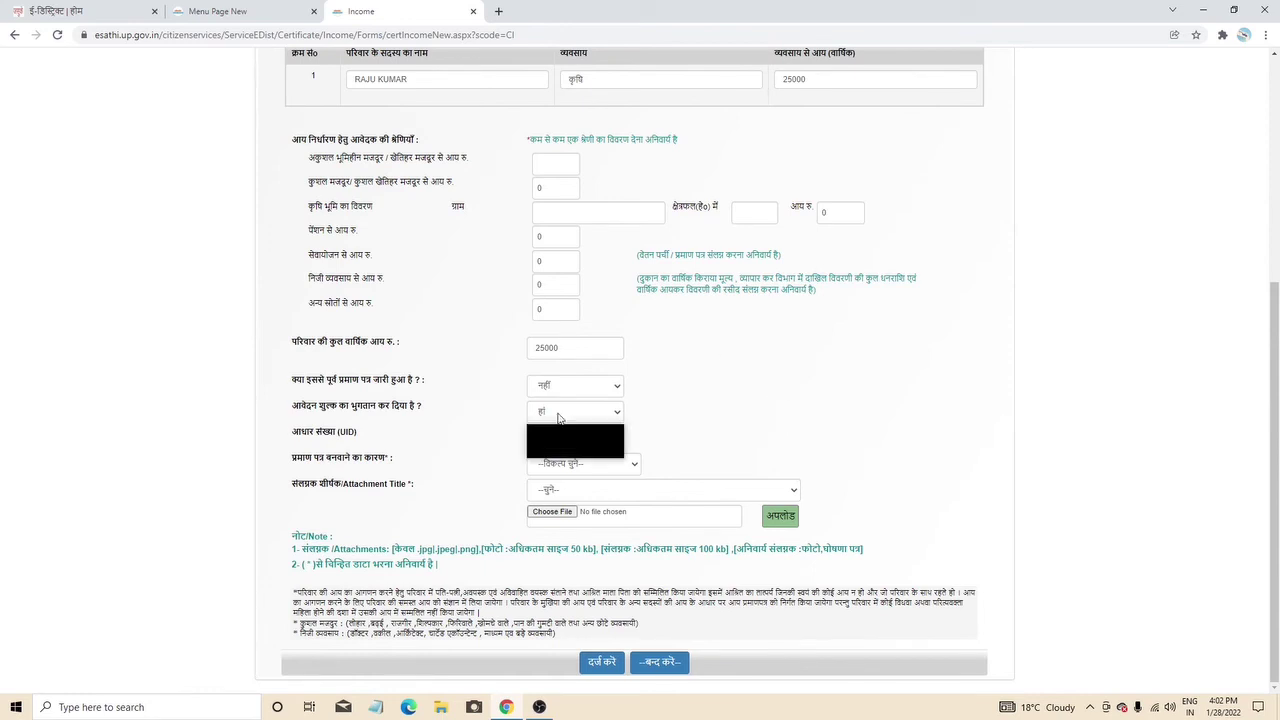
left_click(561, 424)
left_click(561, 418)
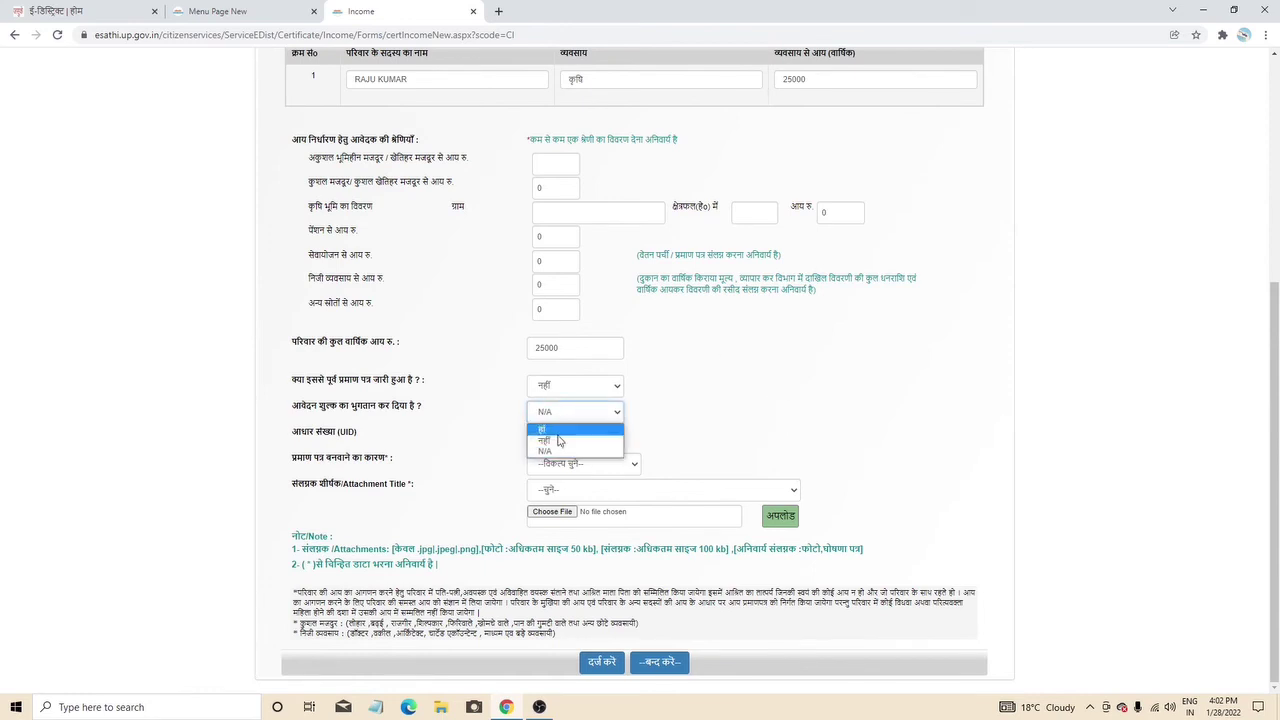
left_click(558, 437)
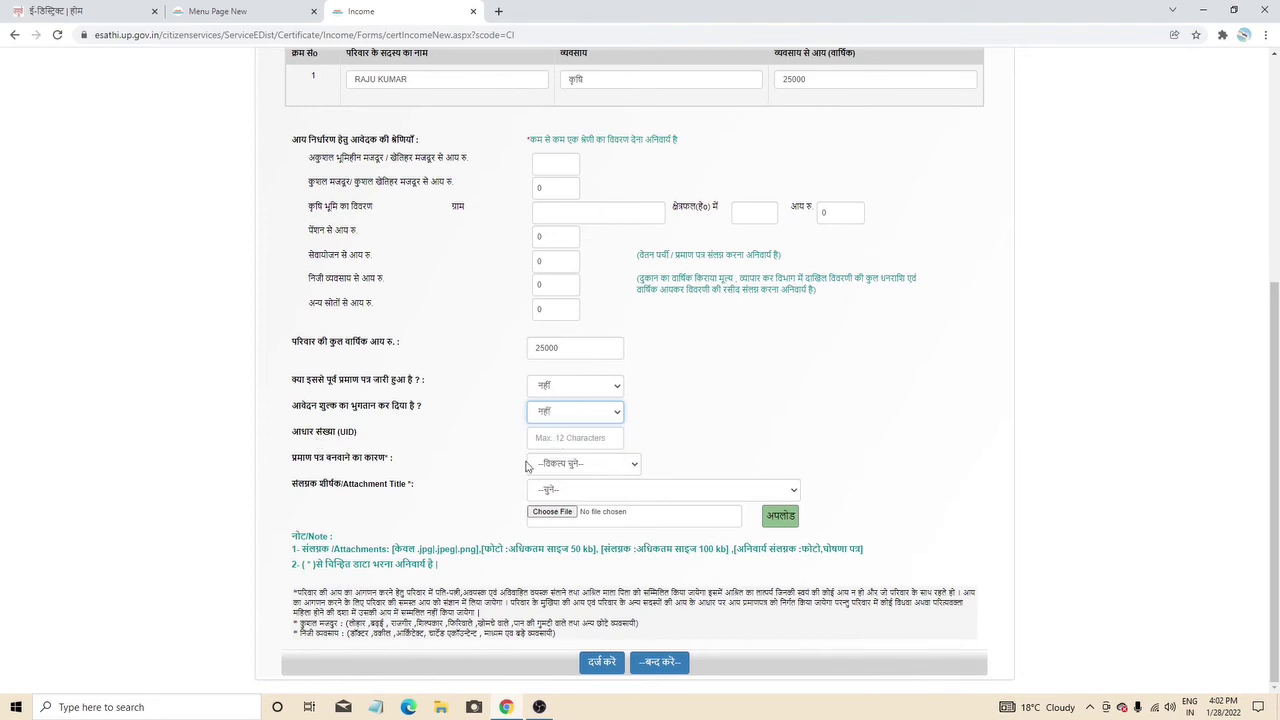
- Enter the 12-digit Aadhaar number in the UID box
left_click(567, 438)
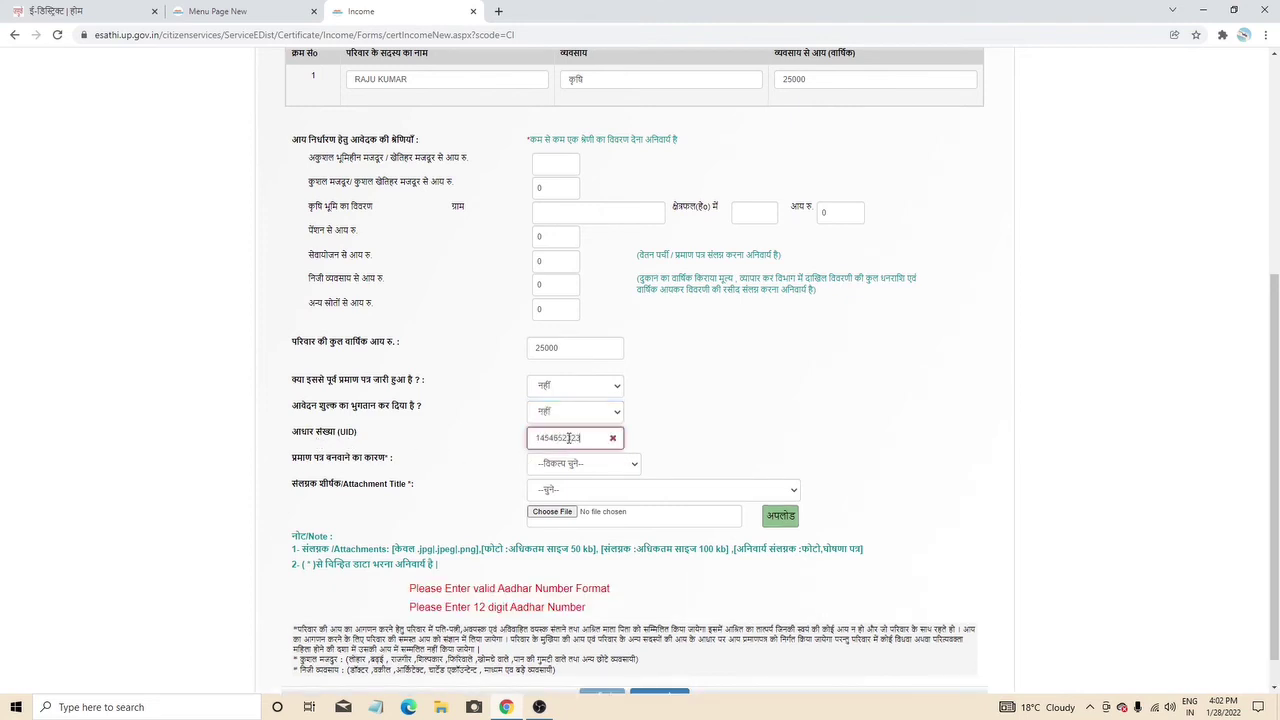
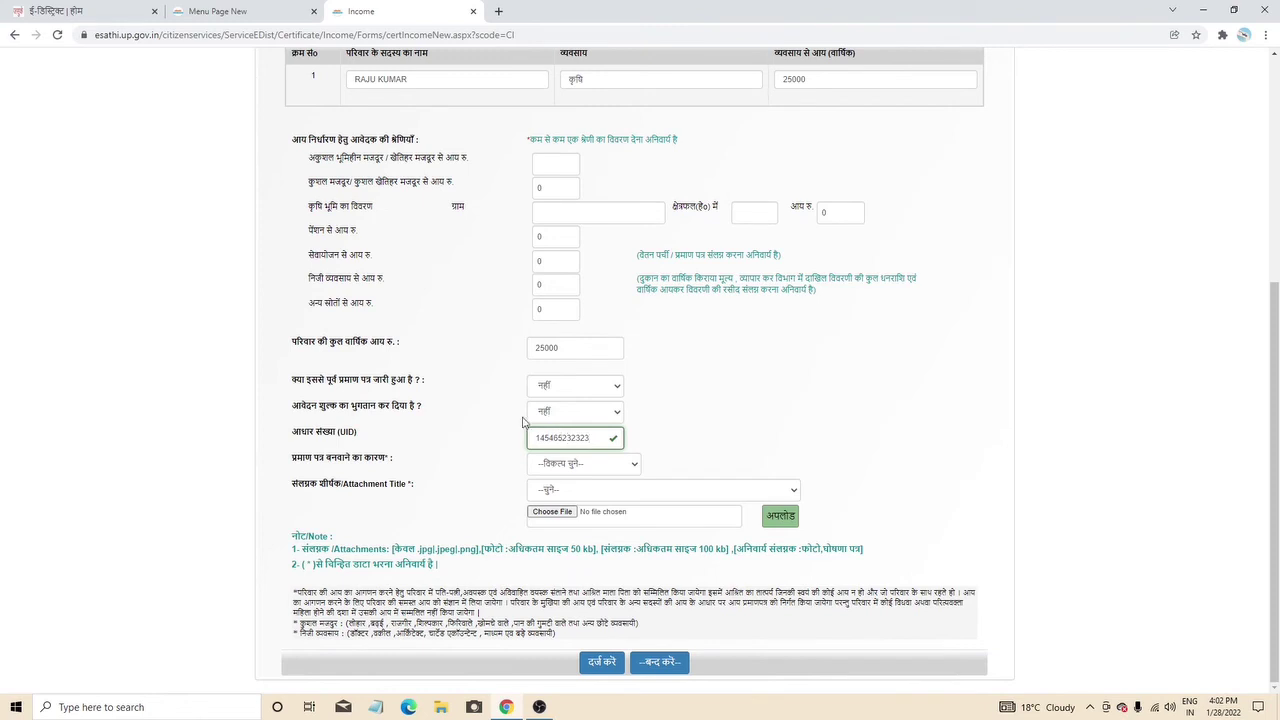
left_click(565, 470)
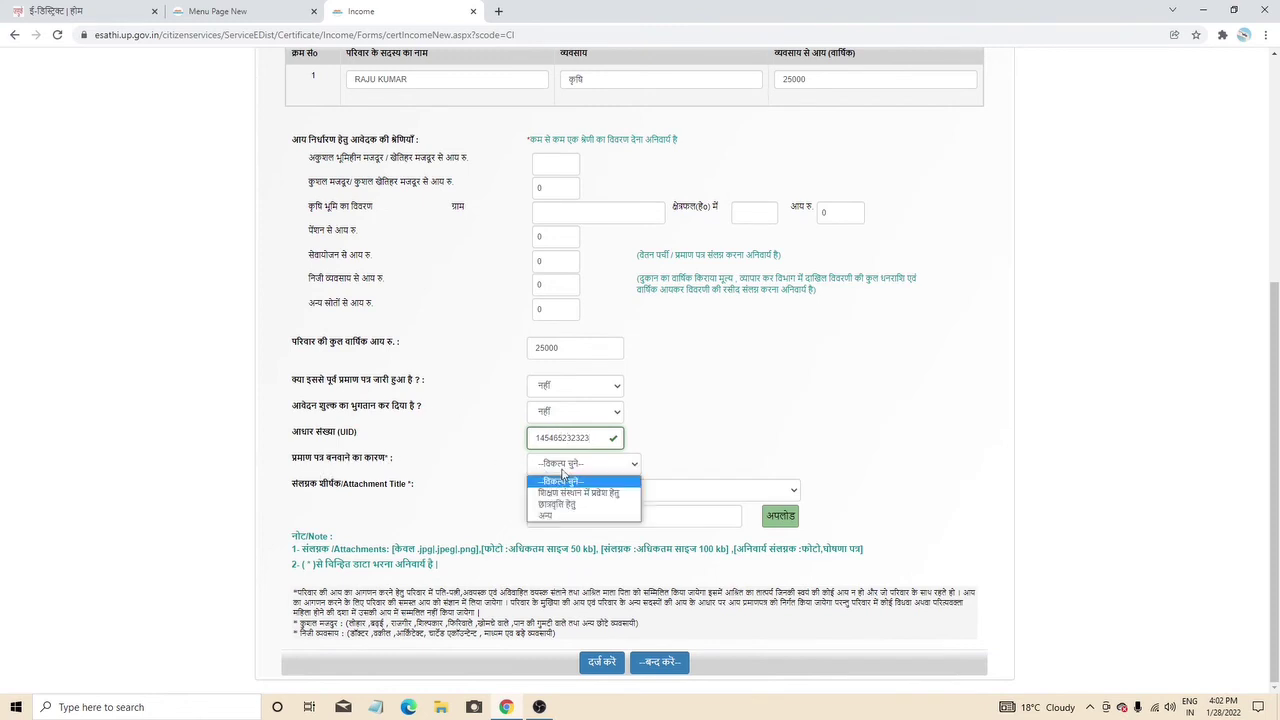
- Set reason छात्रवृत्ति हेतु and attachment title राशन कार्ड की छाया प्रति, cancelling the file picker
left_click(597, 496)
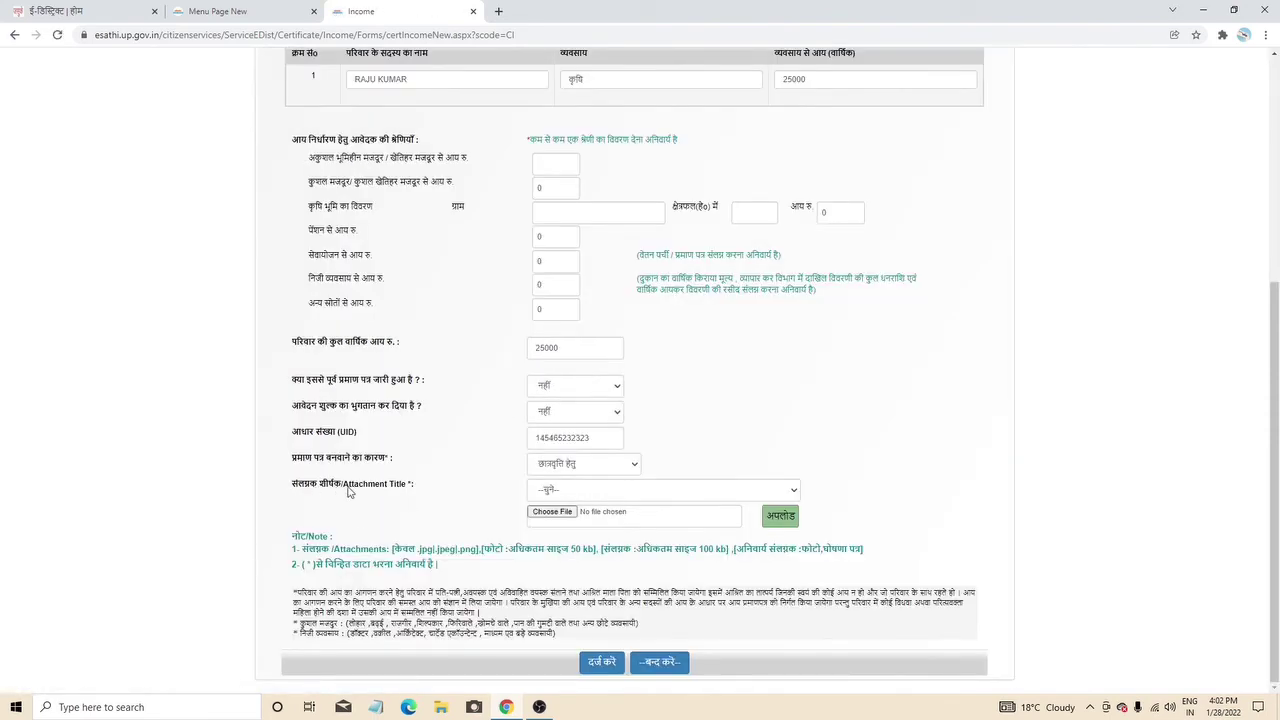
left_click(608, 490)
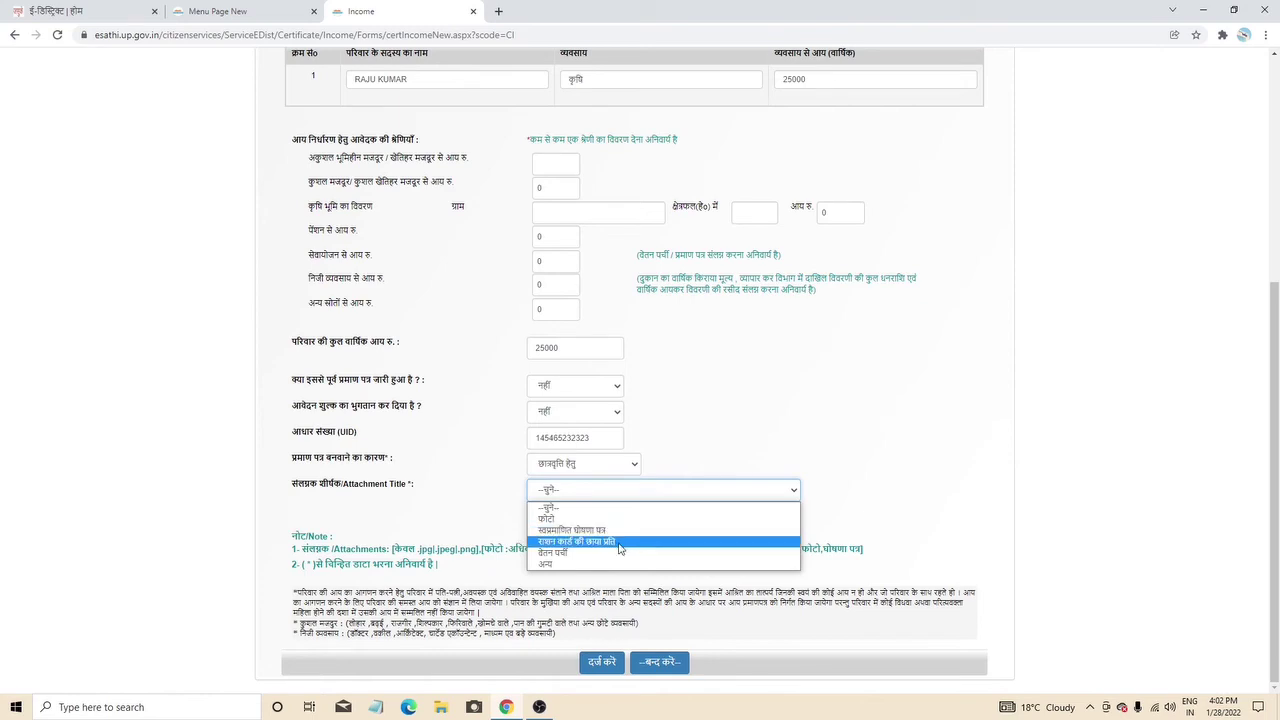
left_click(618, 542)
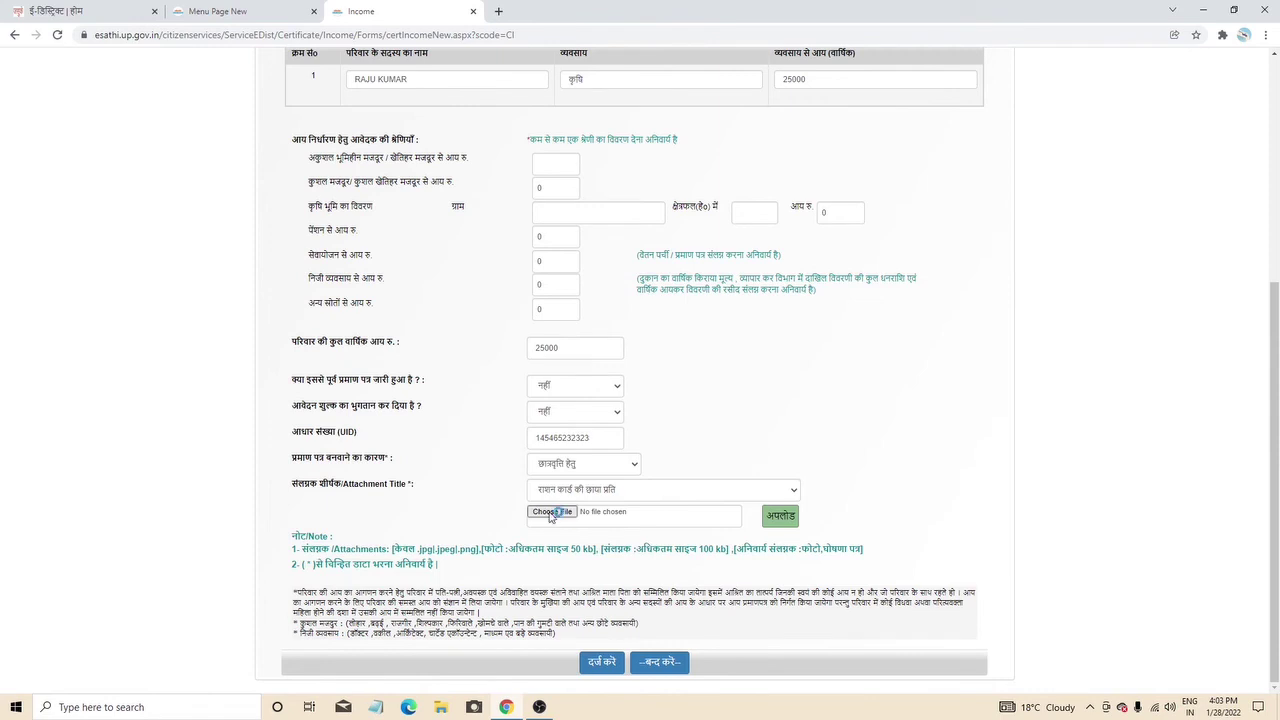
left_click(549, 516)
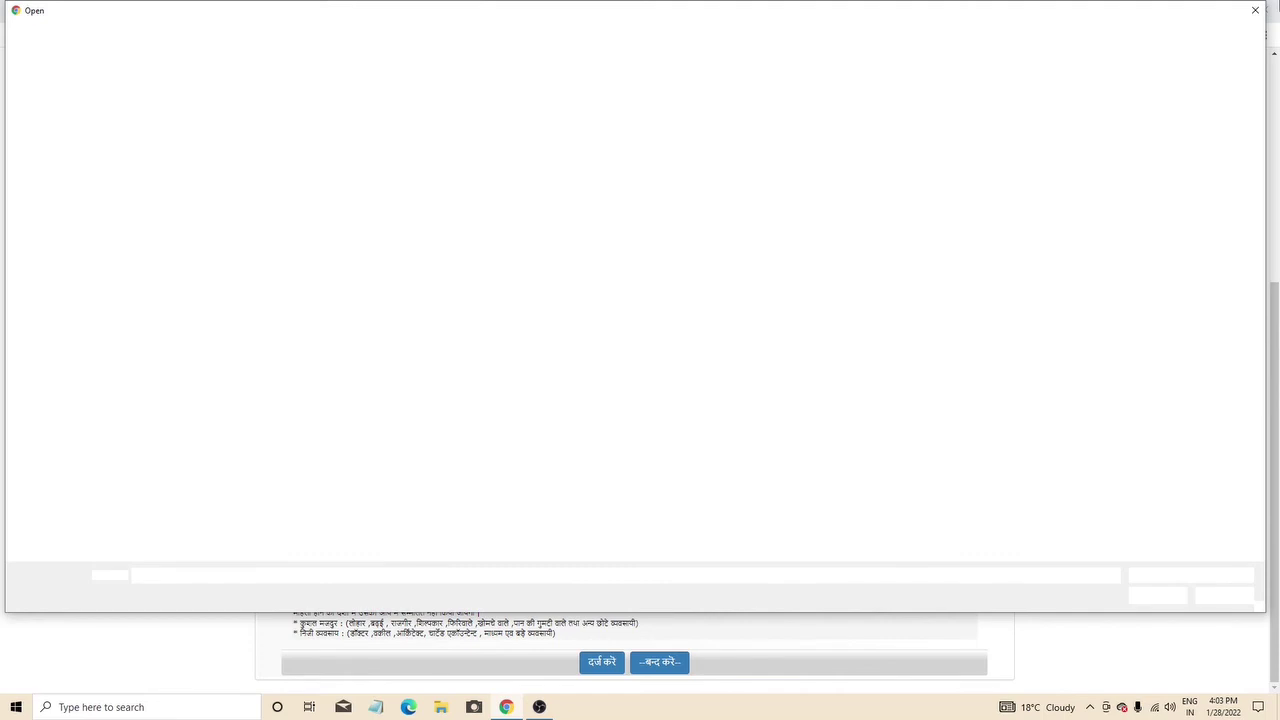
key("Escape")
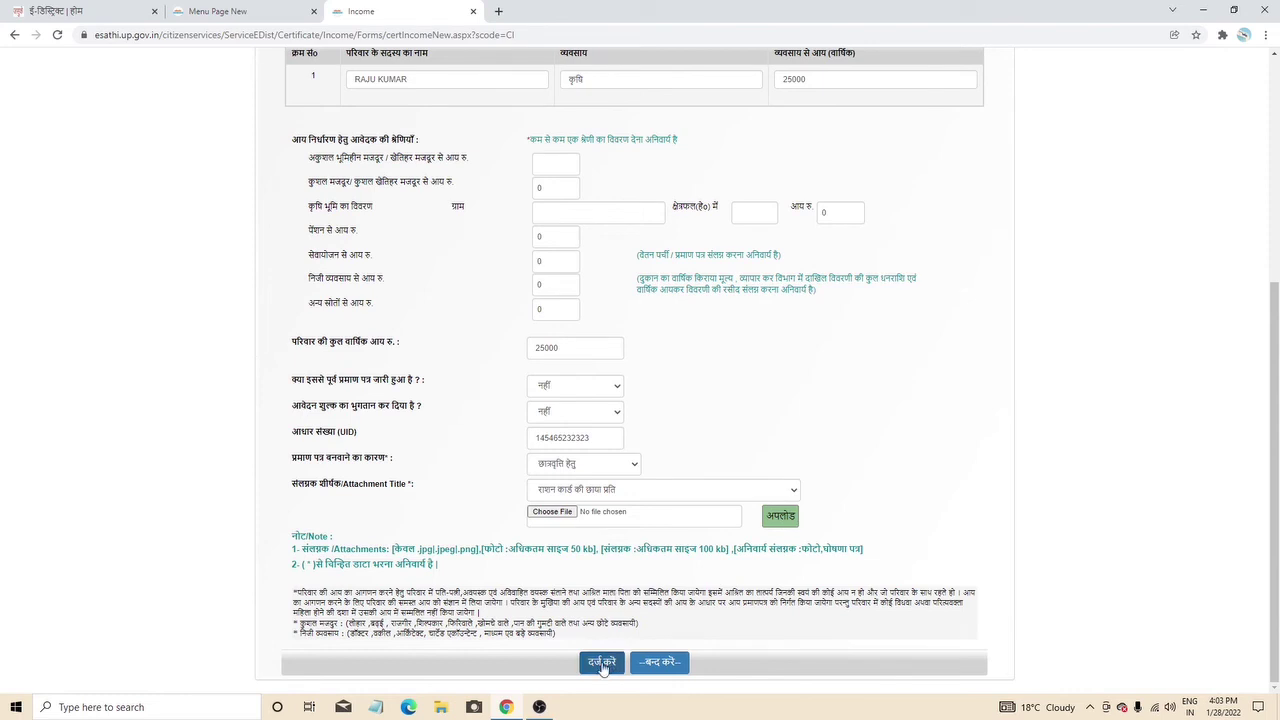
- Submit the income application with दर्ज करें and return to the Menu Page New tab
left_click(602, 664)
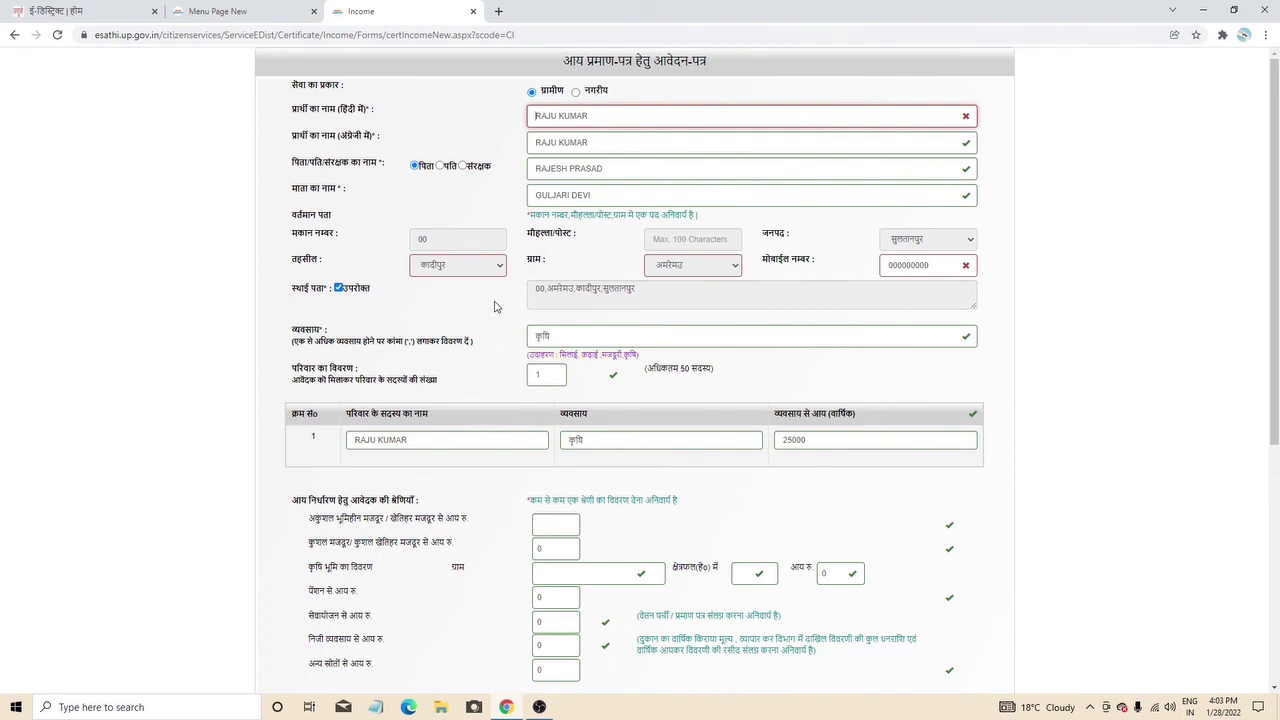
left_click(286, 9)
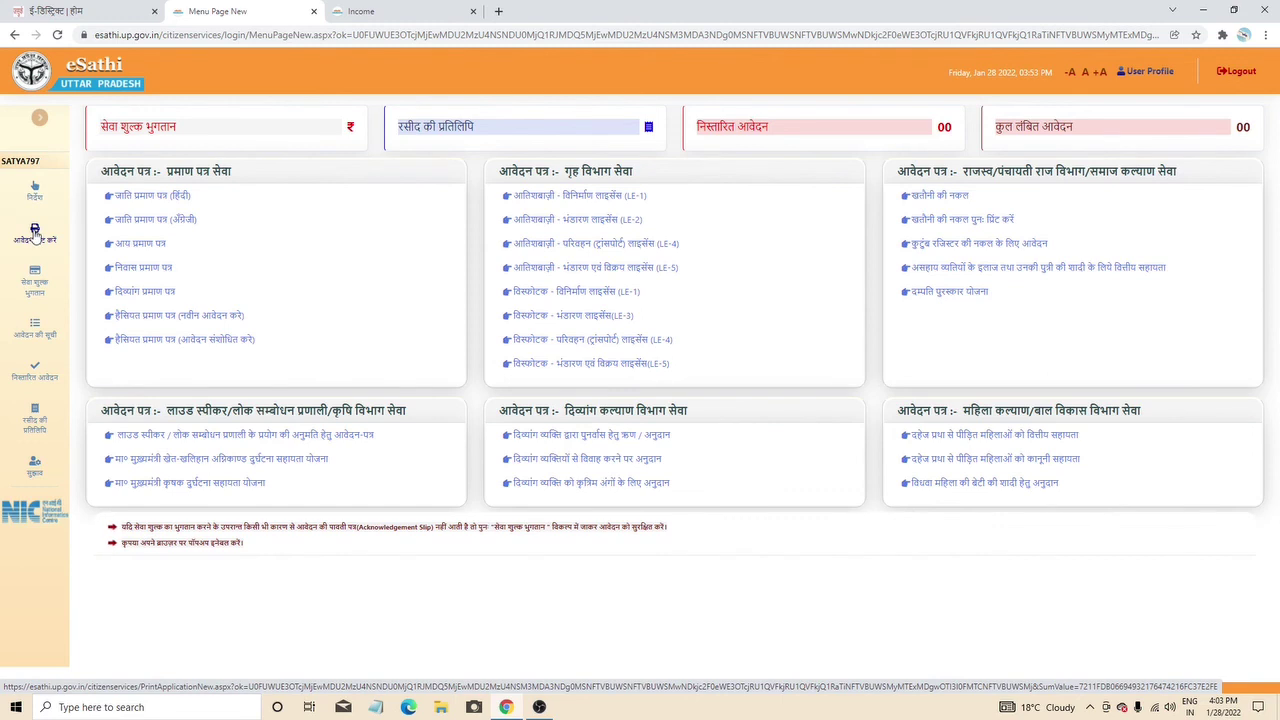
- On the Print Application page enter the application number, then open आवेदन की सूची from the expanded sidebar
left_click(35, 232)
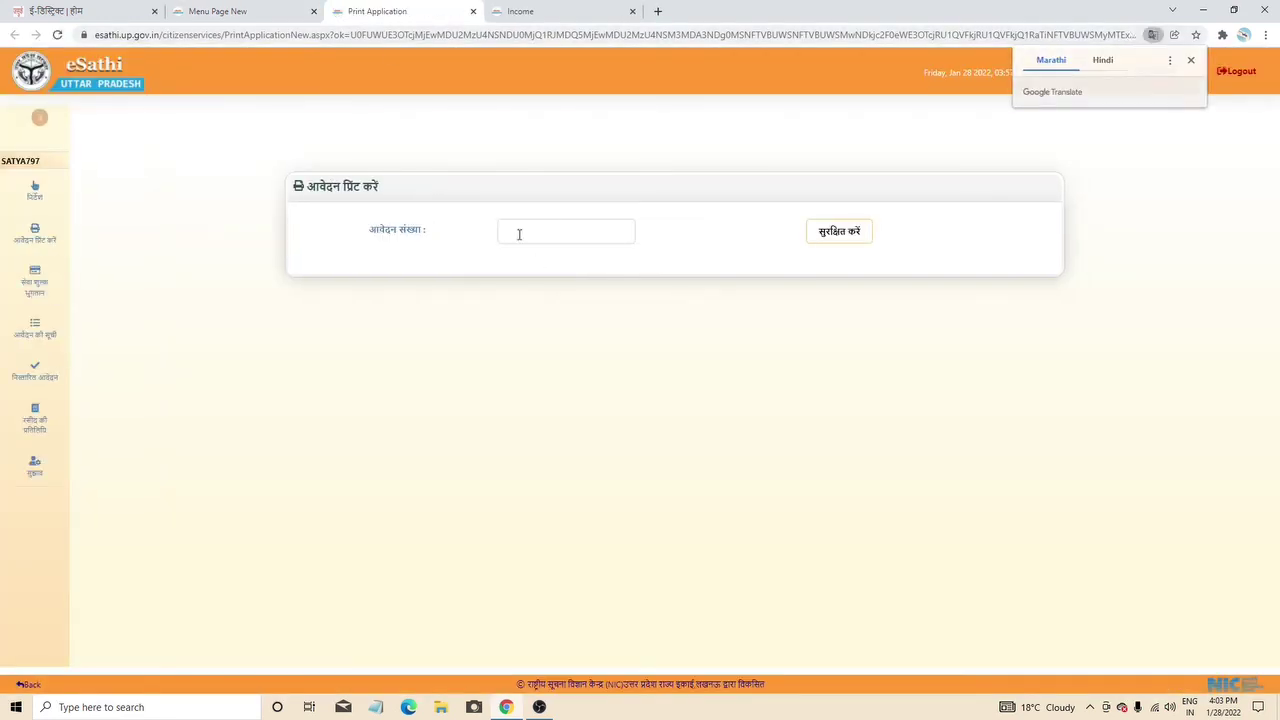
right_click(522, 236)
left_click(569, 337)
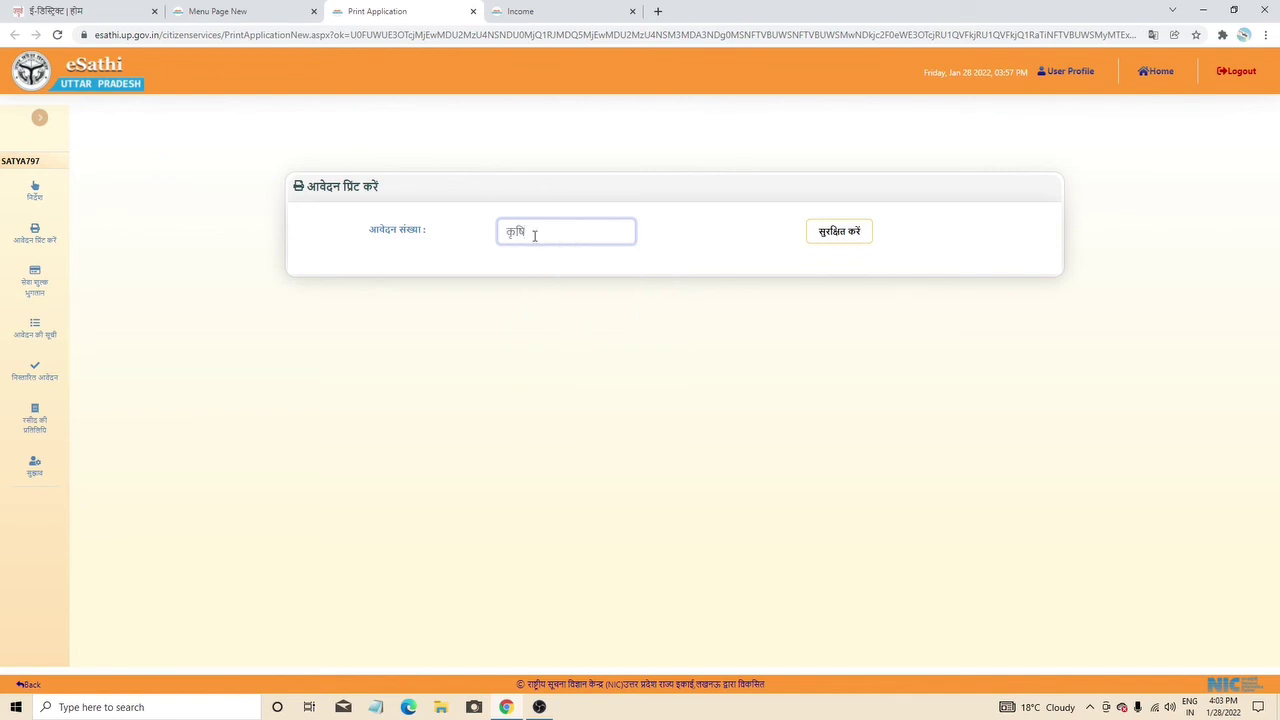
key("ctrl+a")
key("BackSpace")
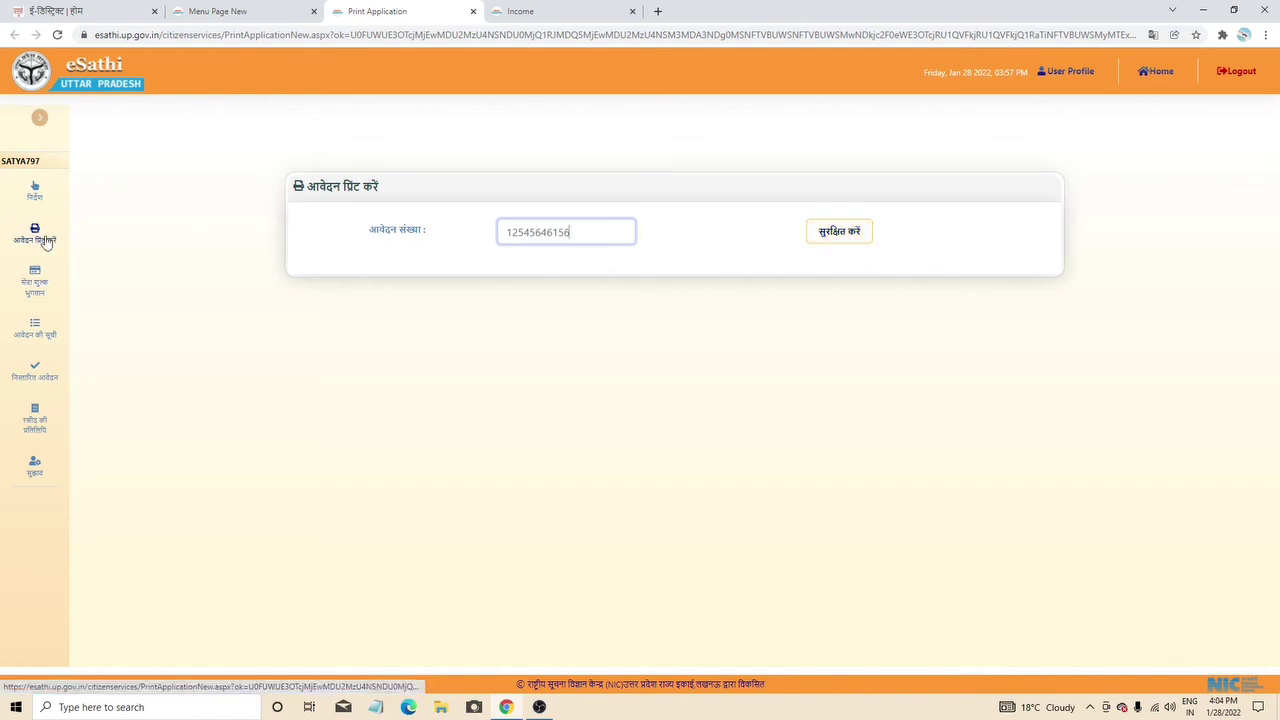
left_click(38, 119)
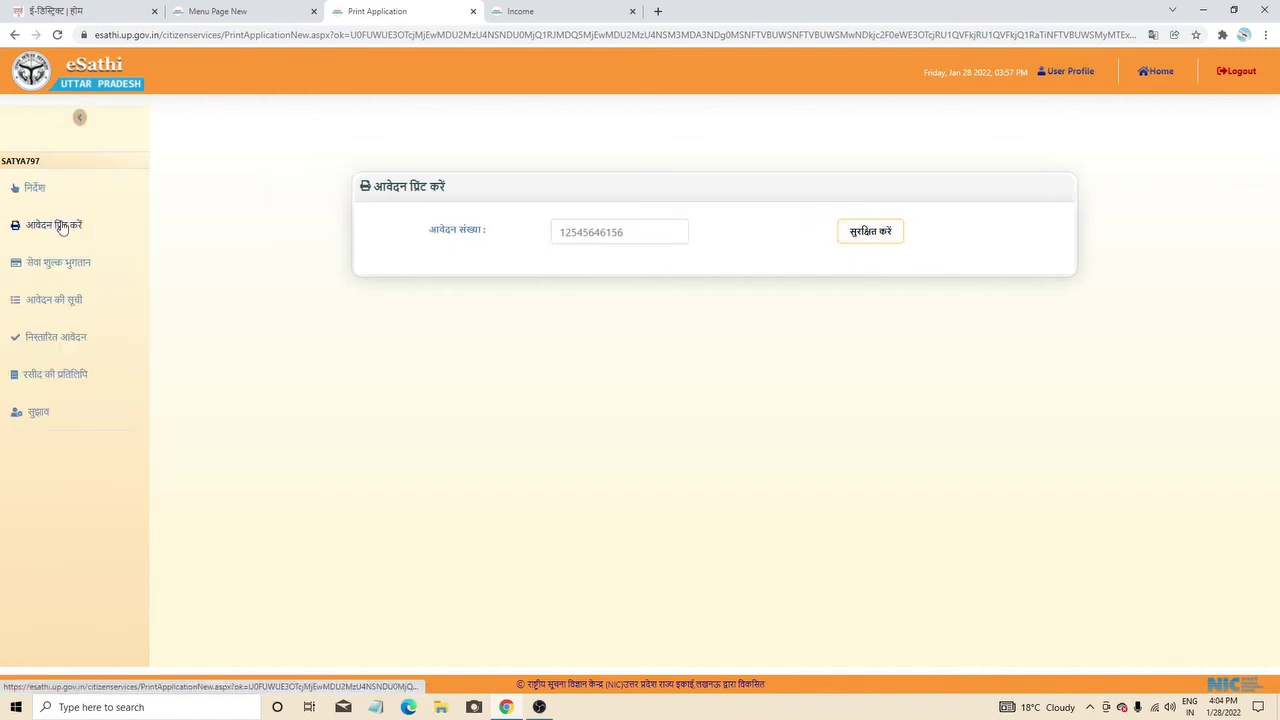
left_click(57, 305)
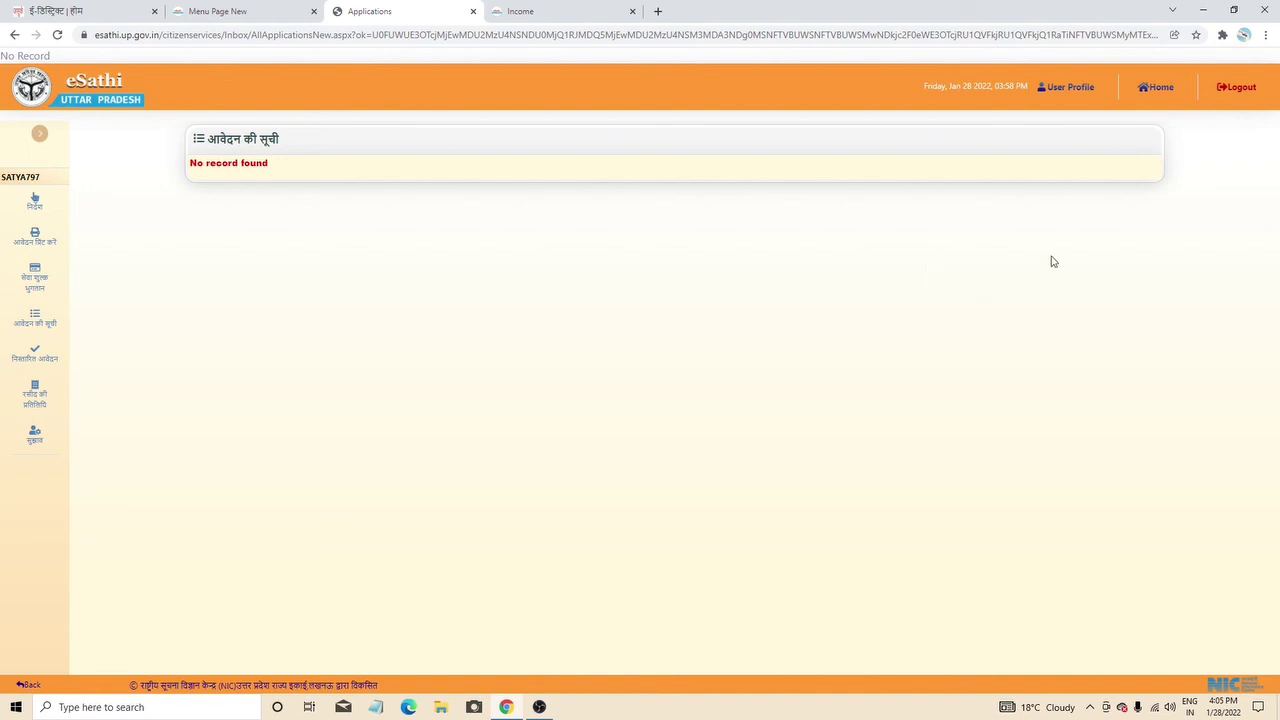
- Minimize Chrome and refresh the Windows desktop
left_click(1203, 10)
right_click(670, 414)
left_click(735, 451)
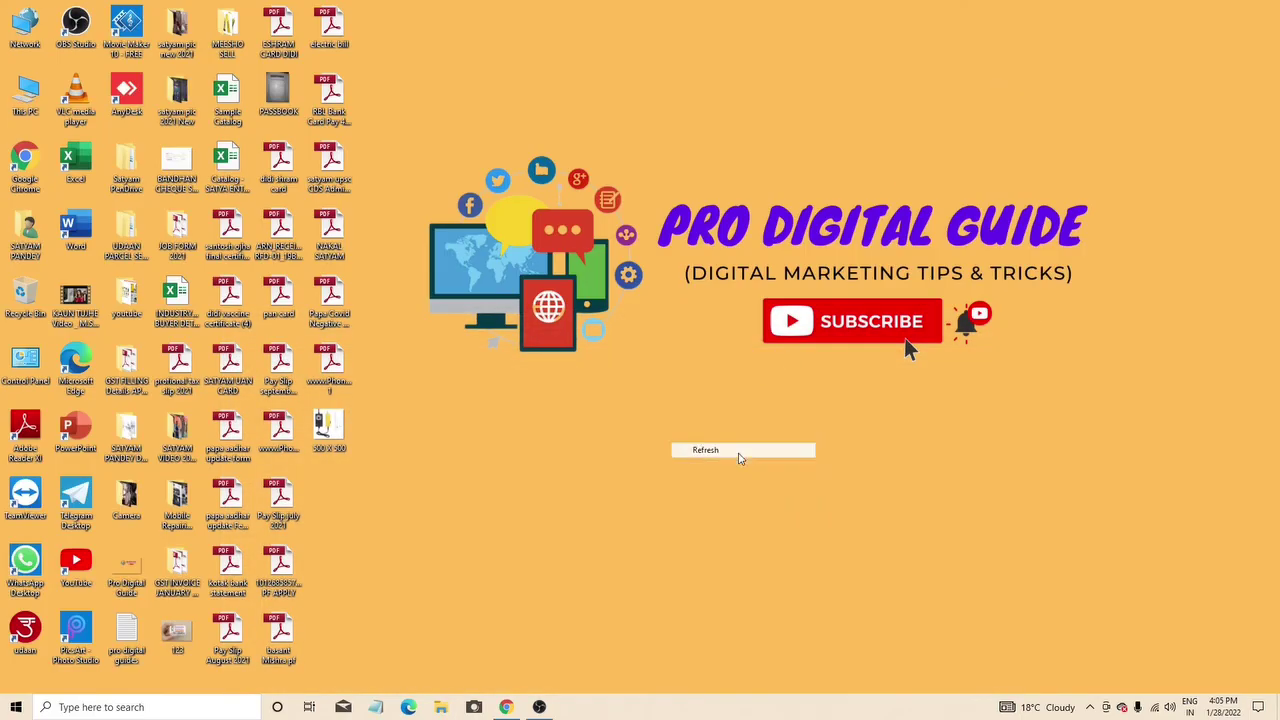